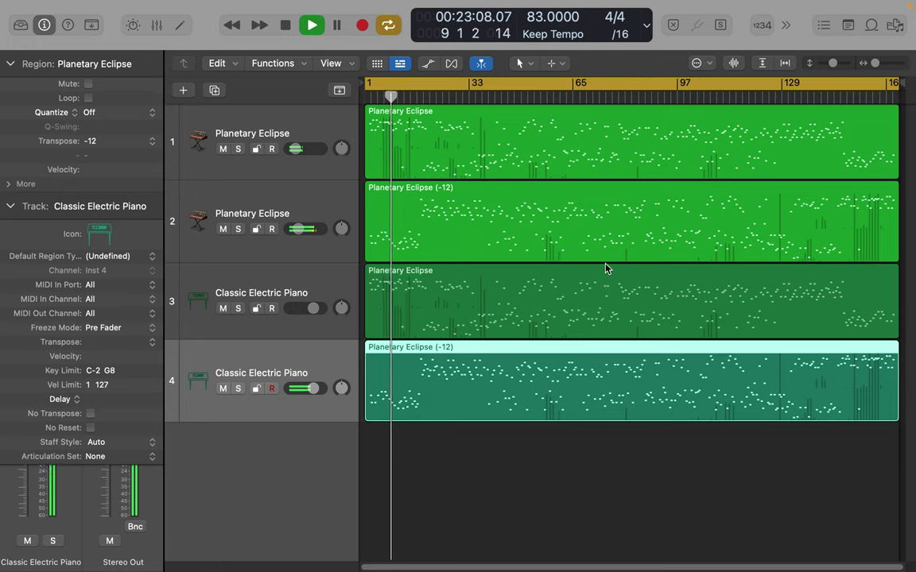
Open the Planetary Eclipse region on track 4 in the Piano Roll and select all of its notes.
click(482, 347)
double_click(482, 348)
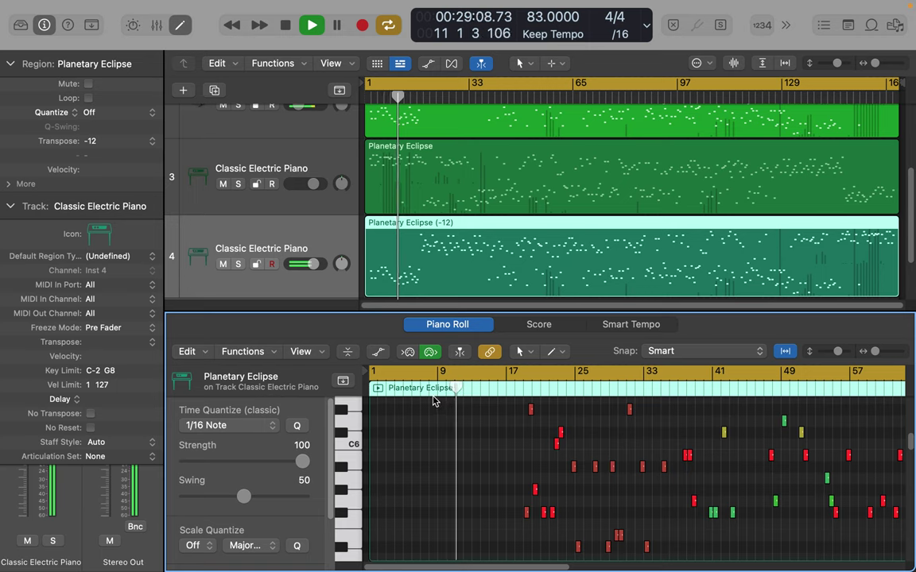
drag(532, 409, 539, 414)
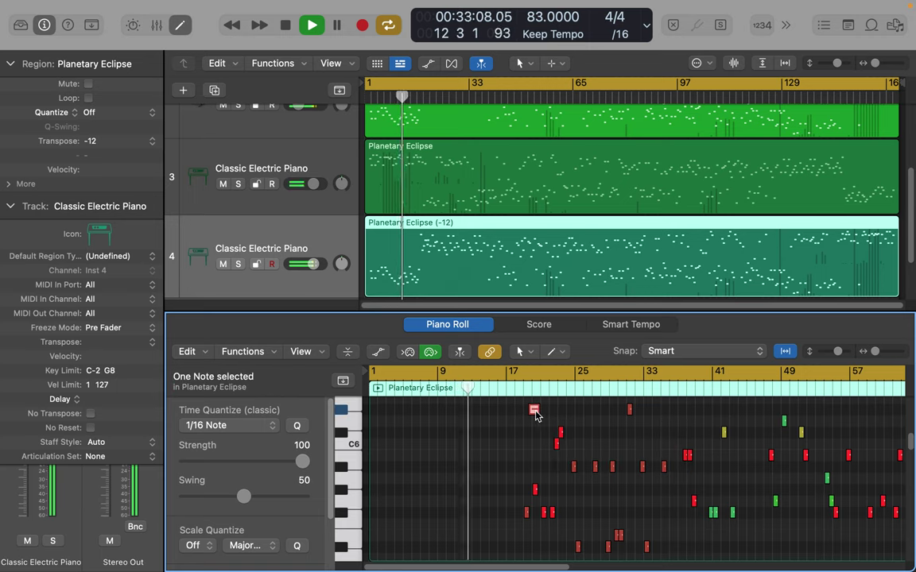
click(535, 412)
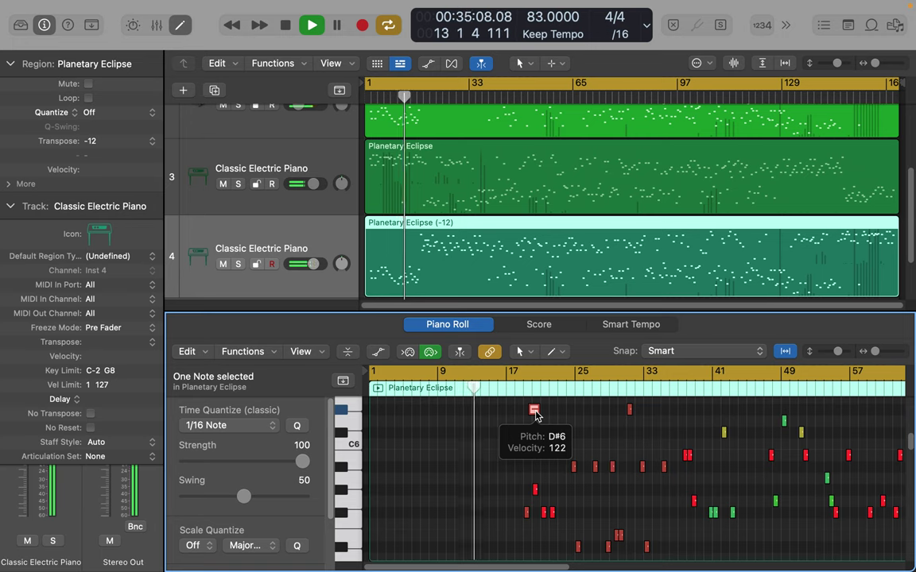
key(t)
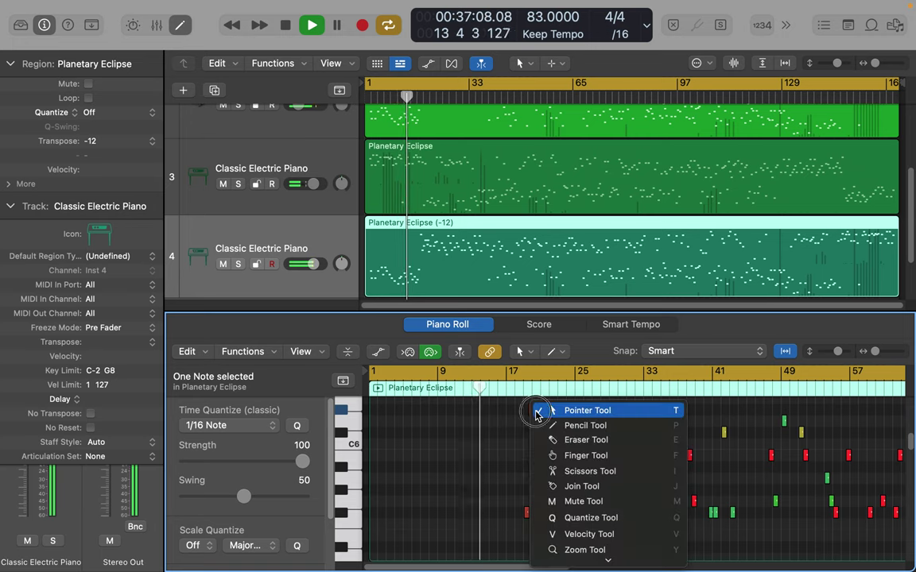
key(Escape)
click(535, 413)
key(super+a)
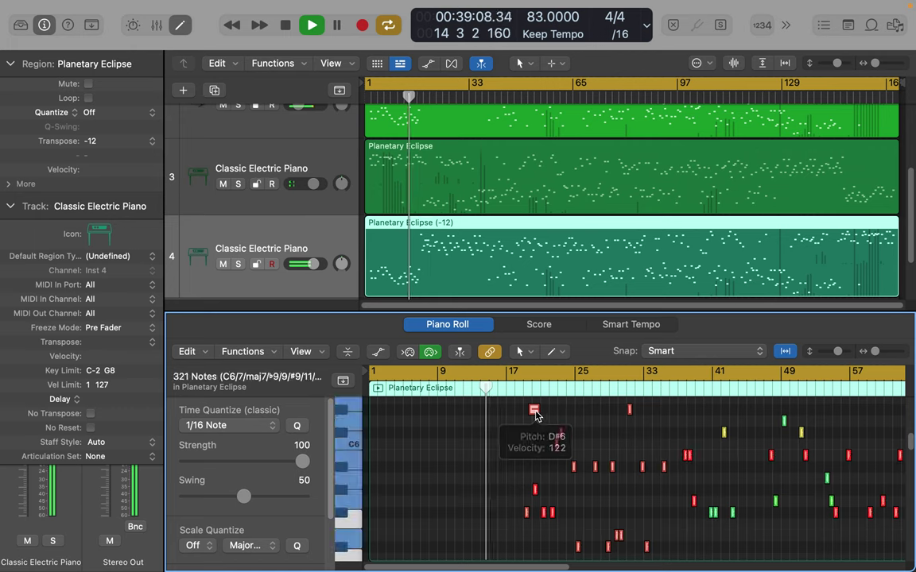
click(535, 413)
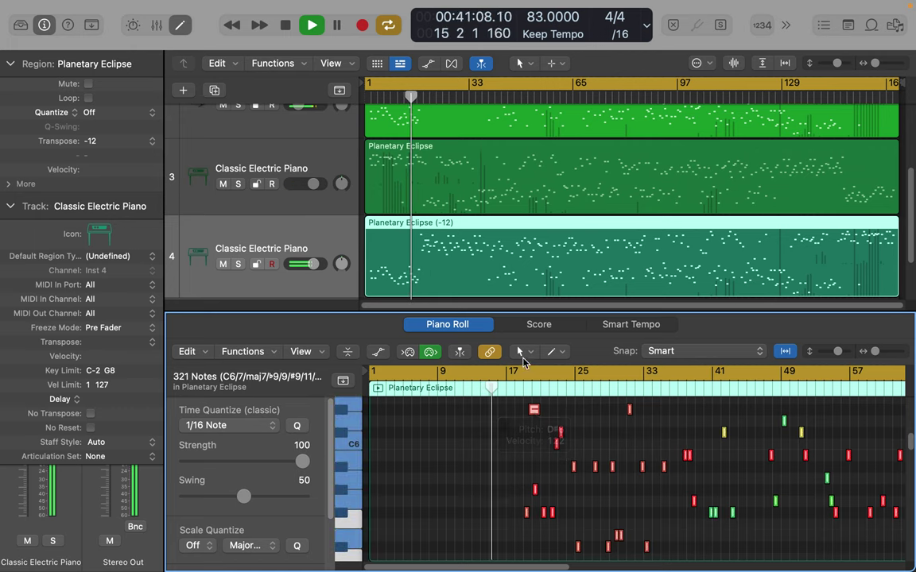
Reverse the selected notes in time with the Reverse Position MIDI transform, using the position range 1 1 1 1 to 163 1 1 1.
click(272, 355)
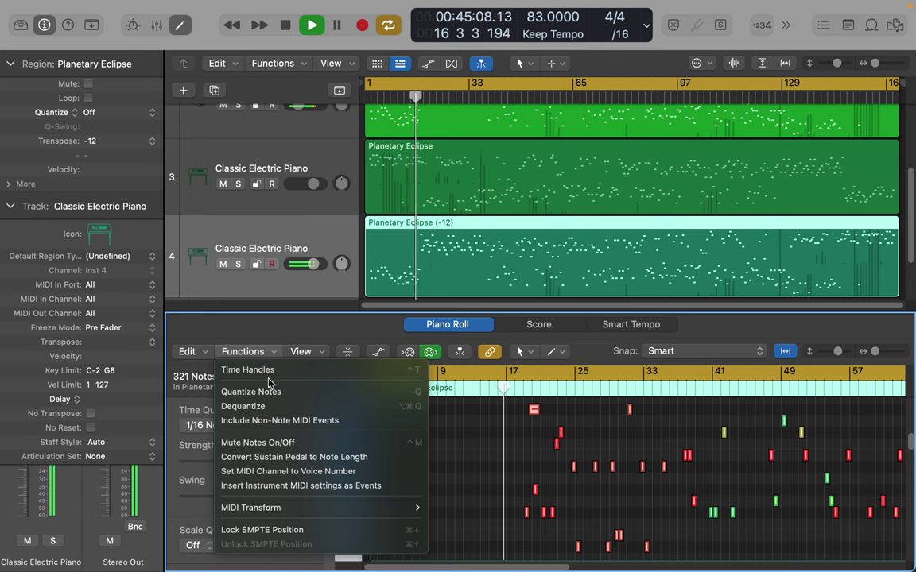
mouse_move(265, 507)
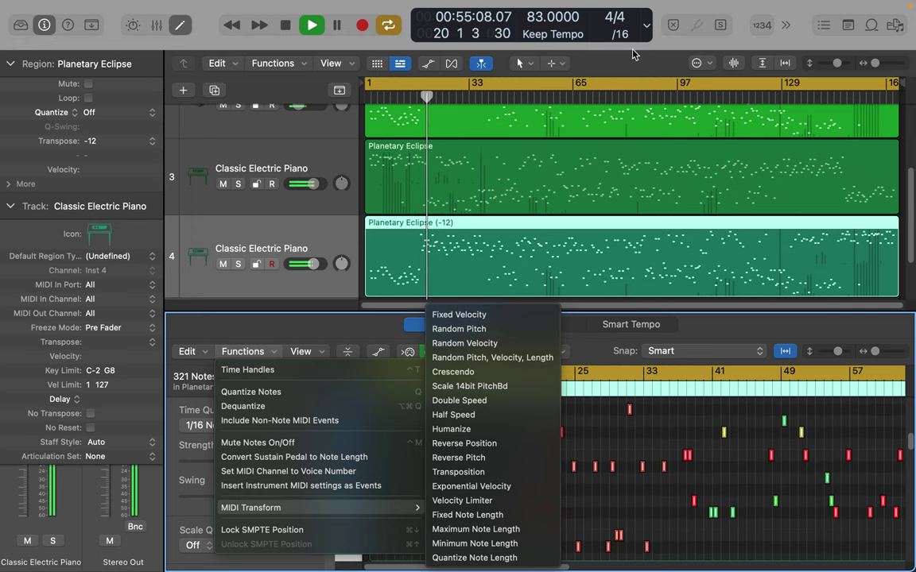
click(465, 444)
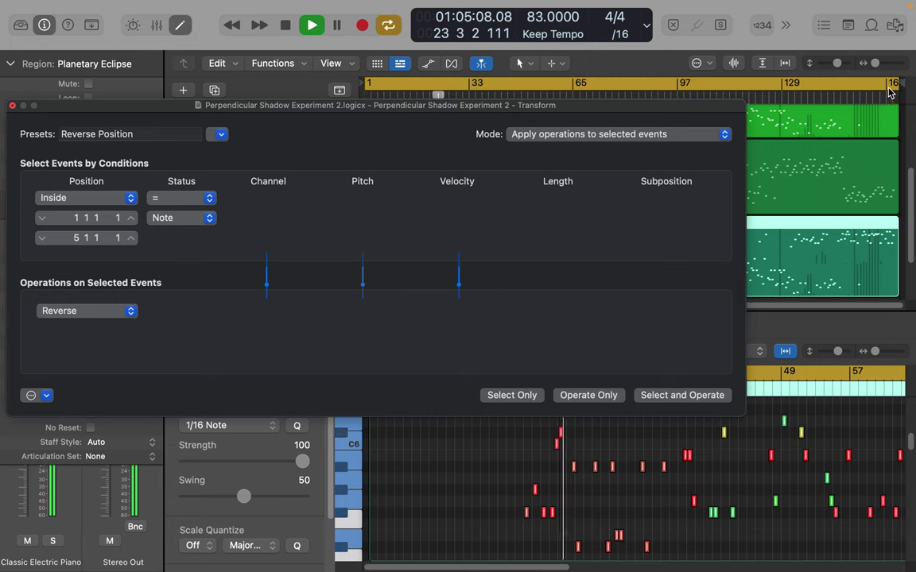
drag(876, 64, 889, 64)
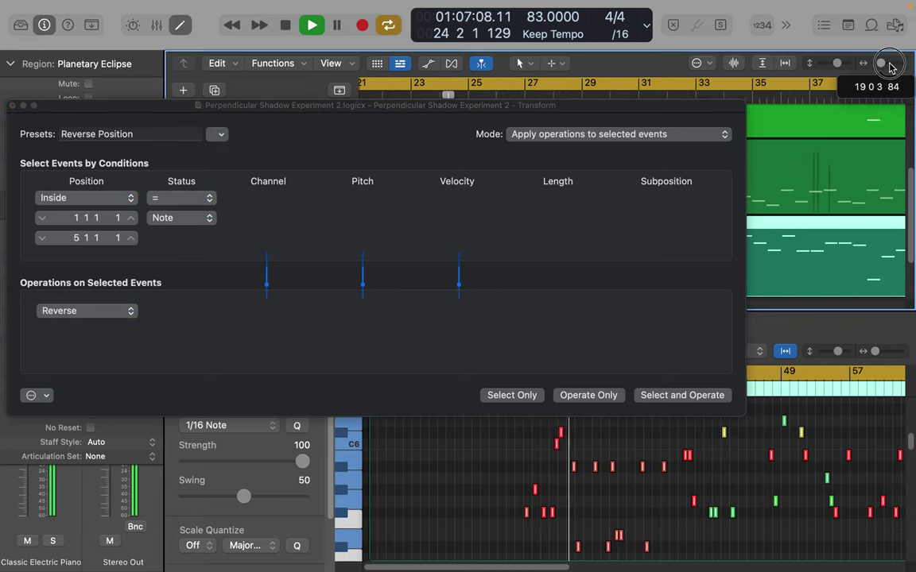
scroll(881, 115, right, 10)
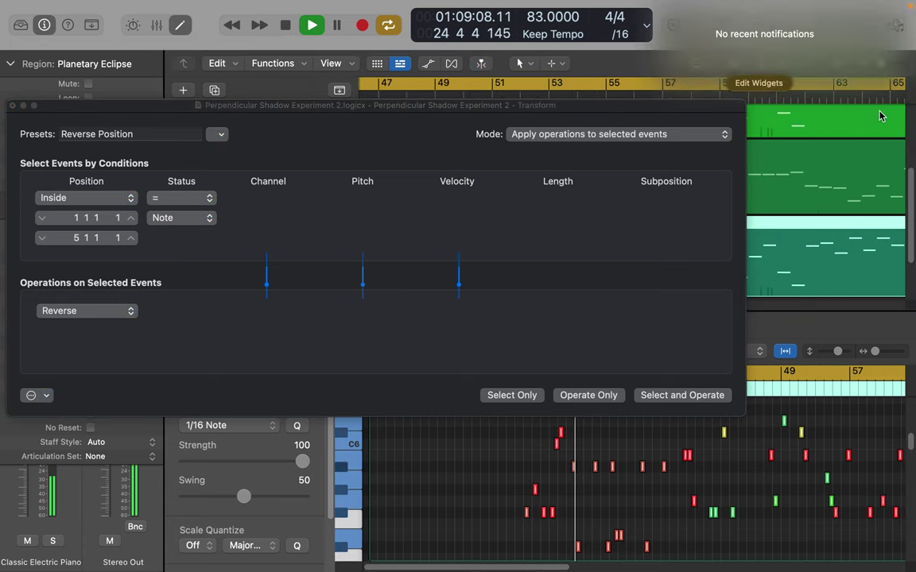
scroll(880, 116, right, 15)
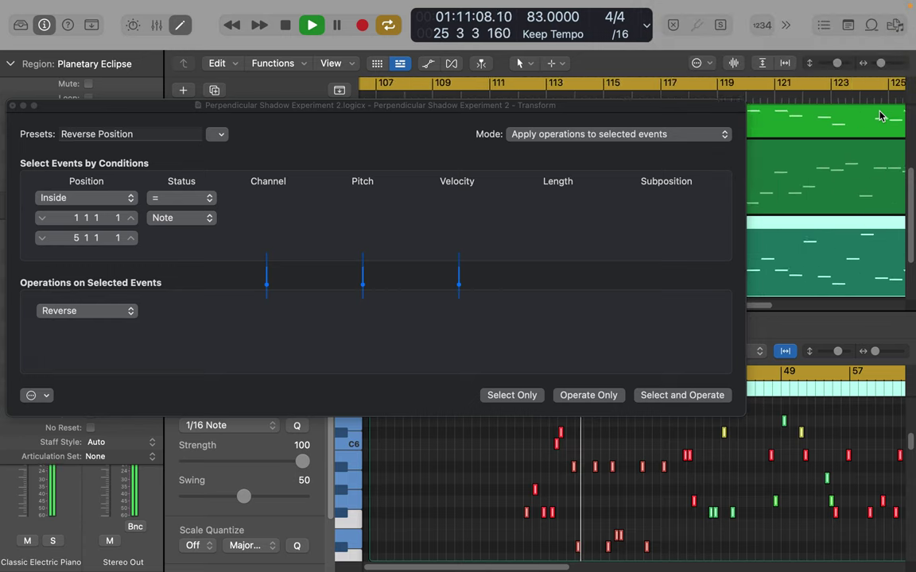
scroll(880, 116, right, 10)
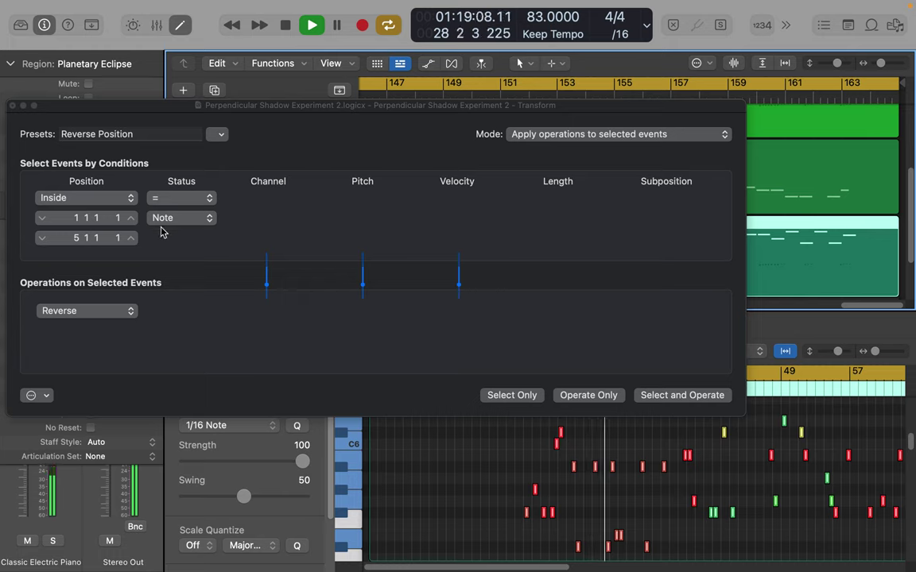
drag(77, 237, 77, 132)
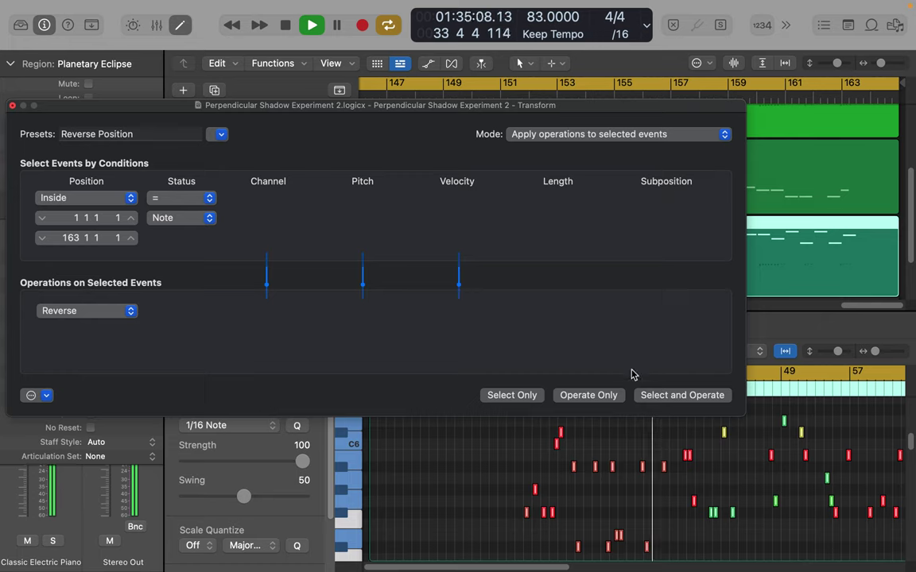
click(697, 396)
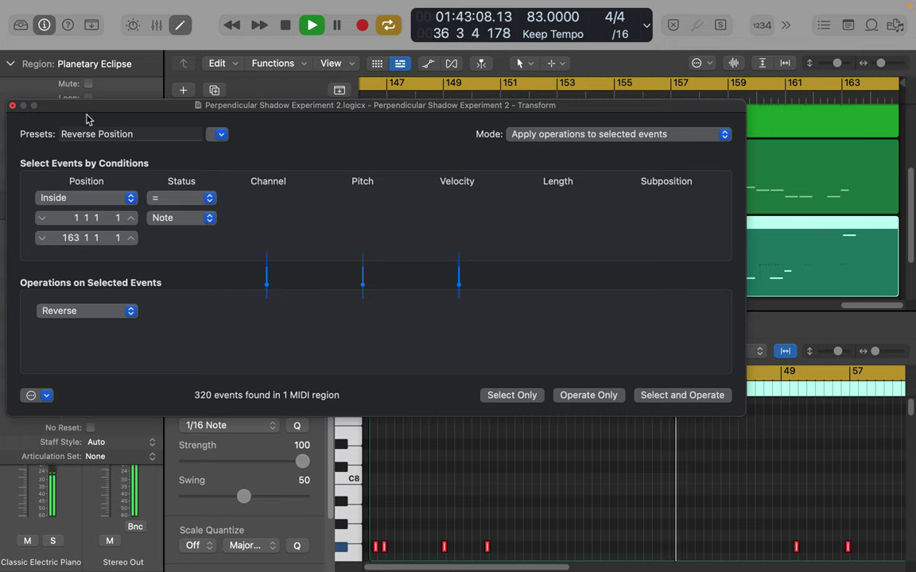
click(220, 135)
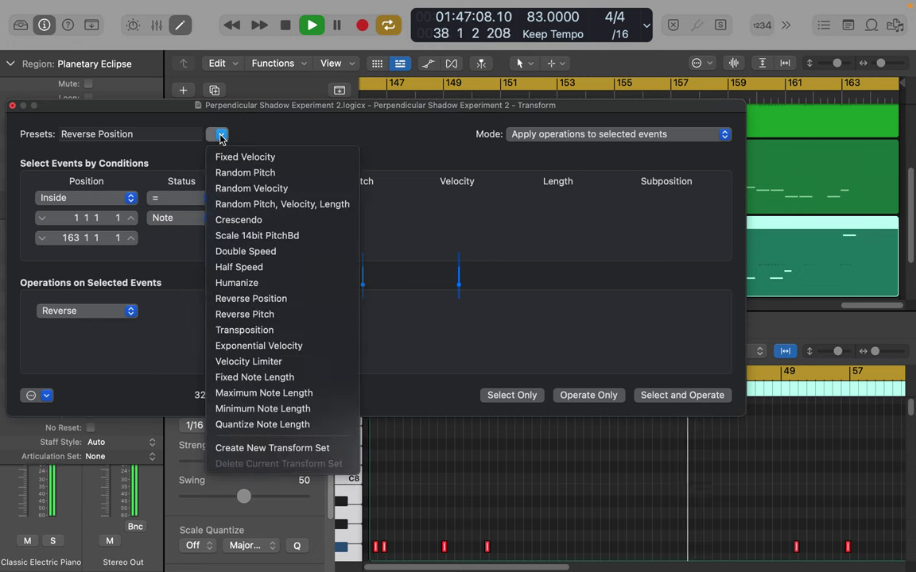
click(220, 135)
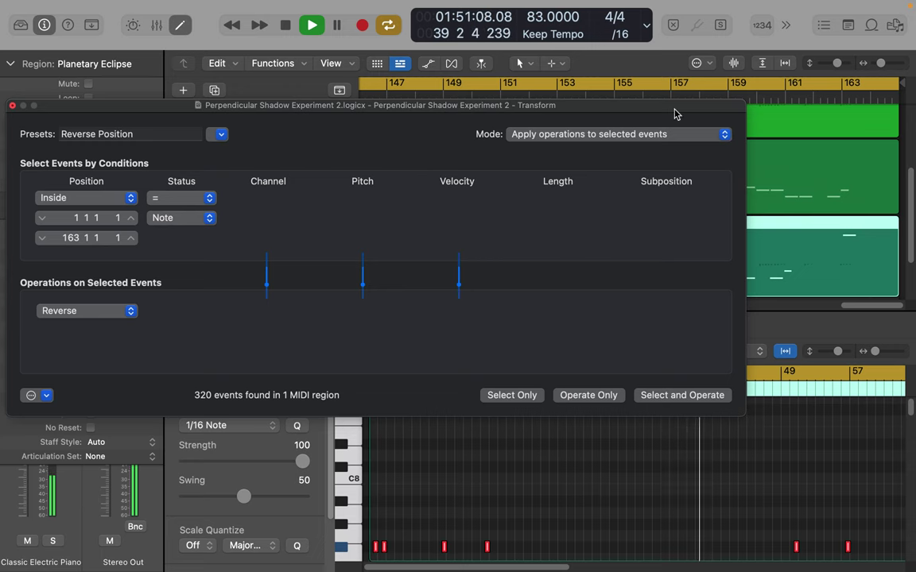
click(11, 104)
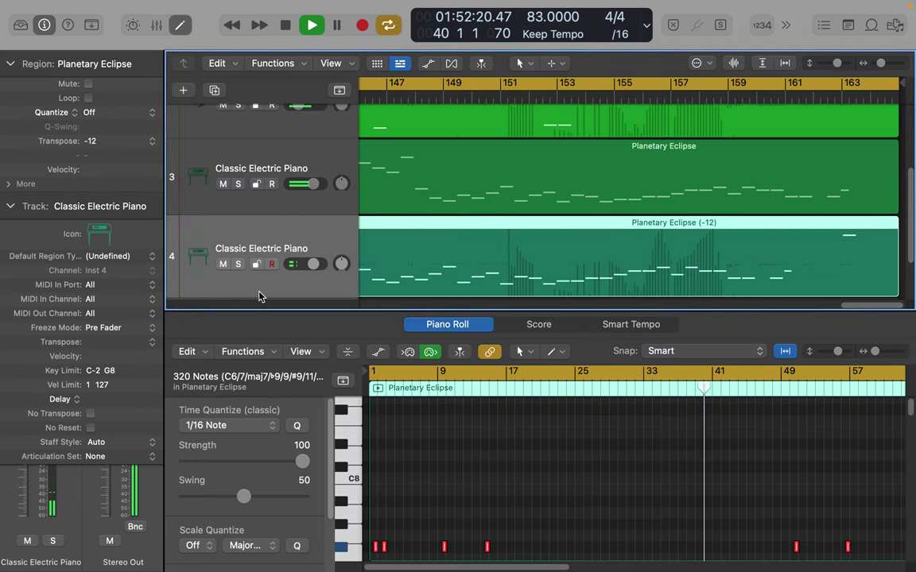
Flip the pitches of the track 4 notes around C#3 with the Reverse Pitch MIDI transform.
click(270, 354)
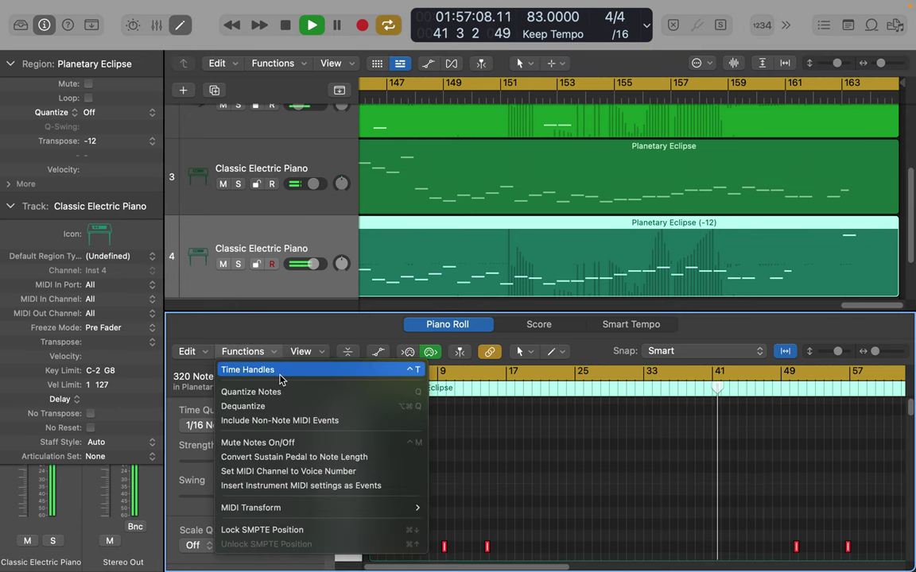
mouse_move(276, 509)
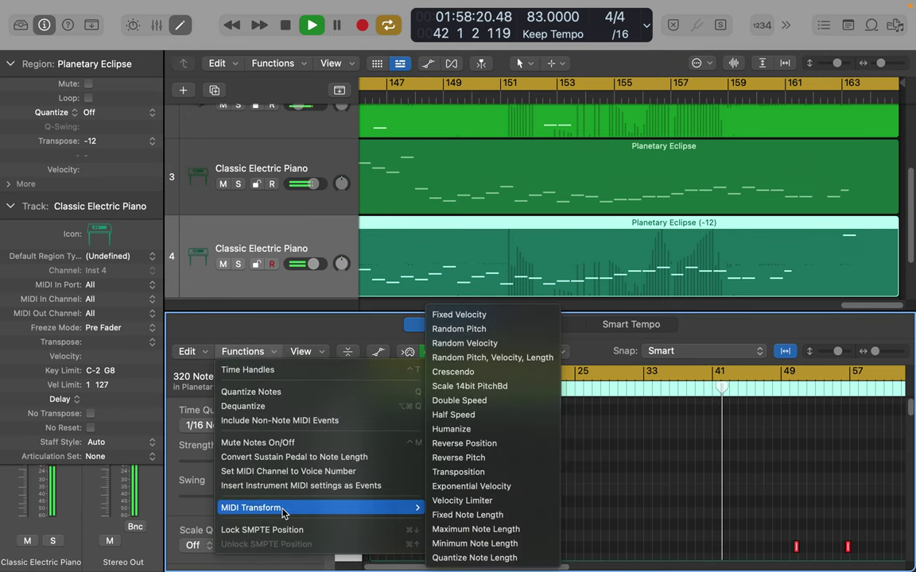
click(476, 459)
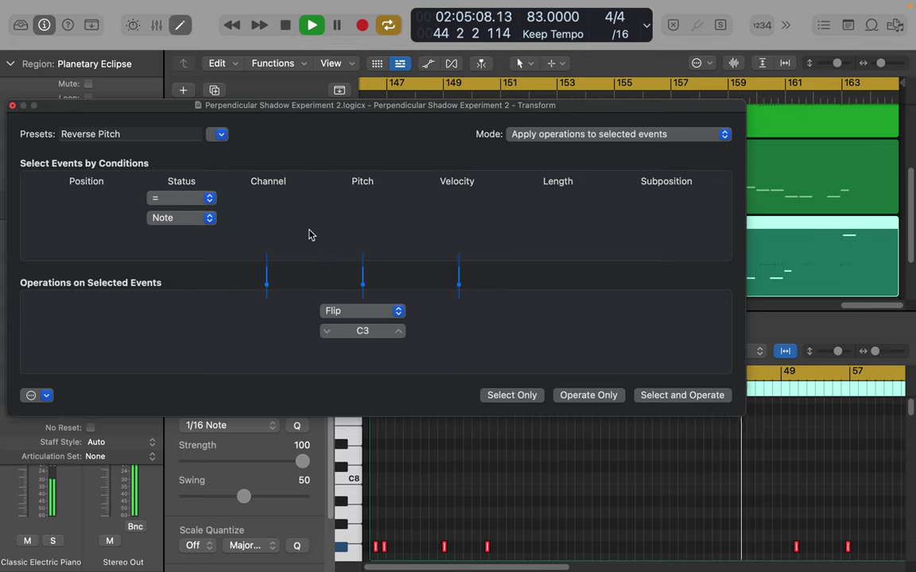
click(398, 331)
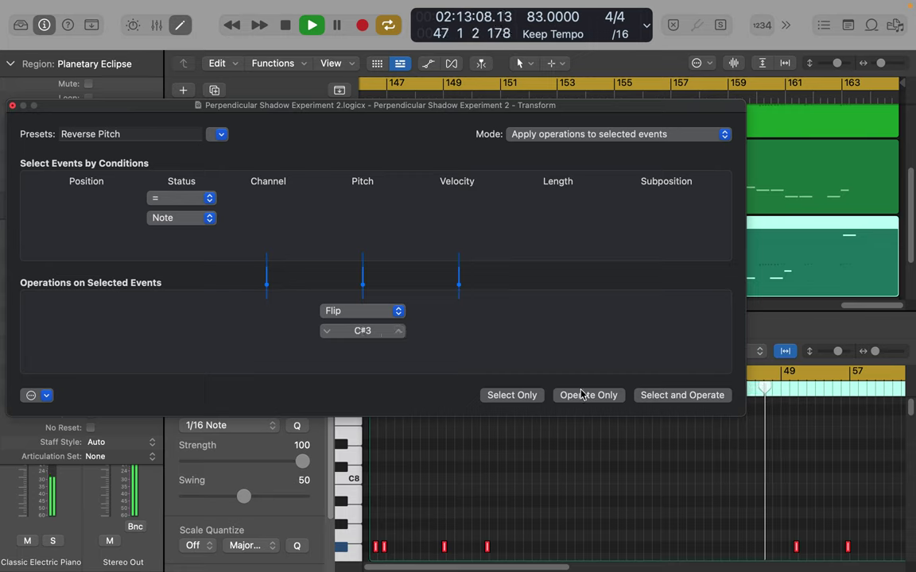
click(678, 400)
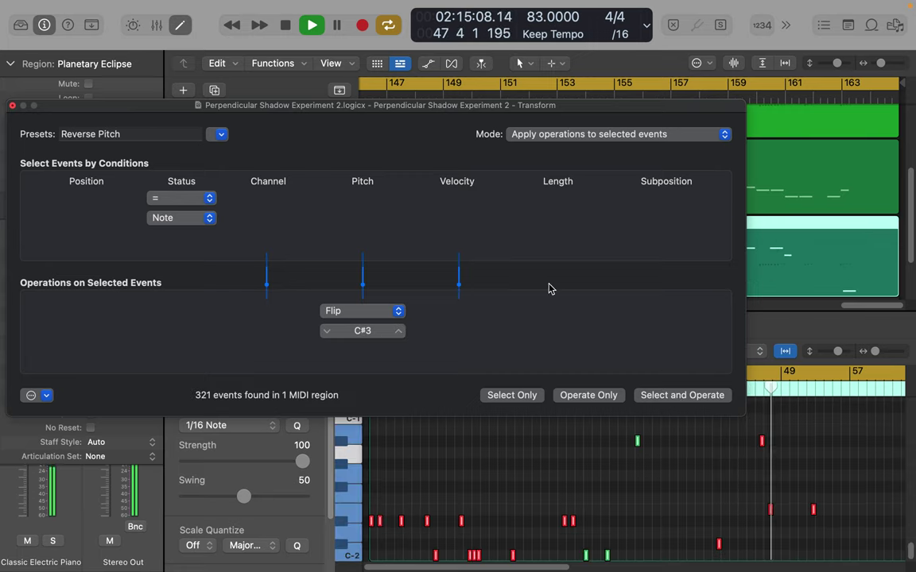
click(12, 105)
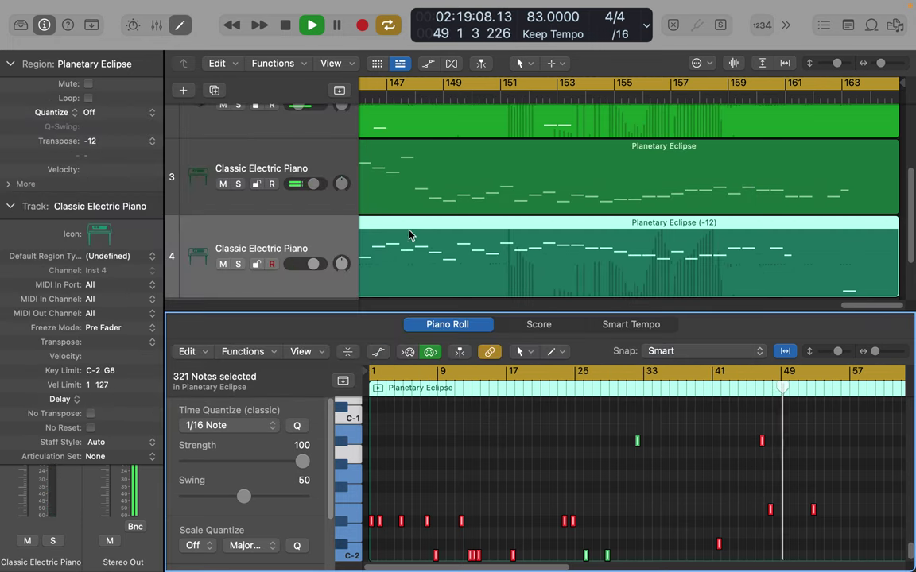
Select all notes of the Planetary Eclipse region on track 3 and turn on Catch Playhead in the Piano Roll.
click(342, 162)
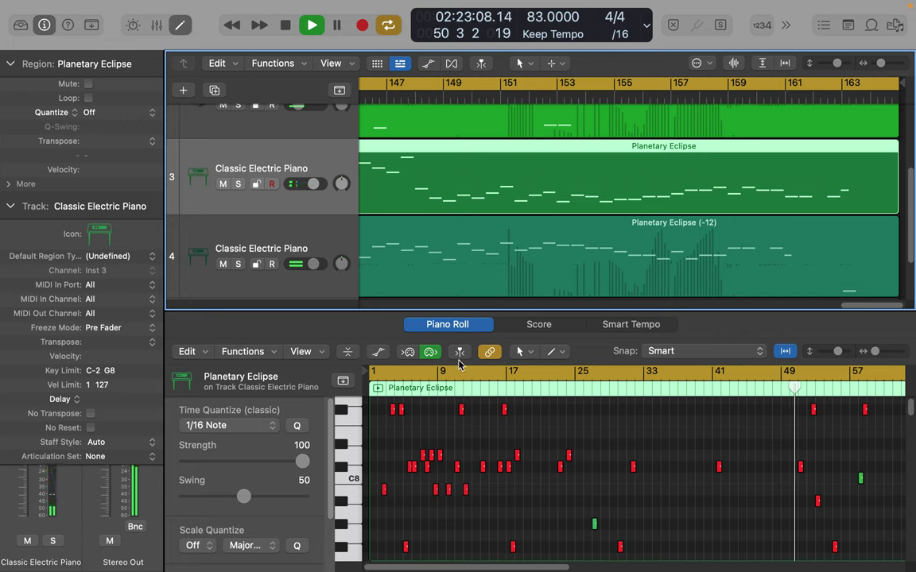
click(462, 409)
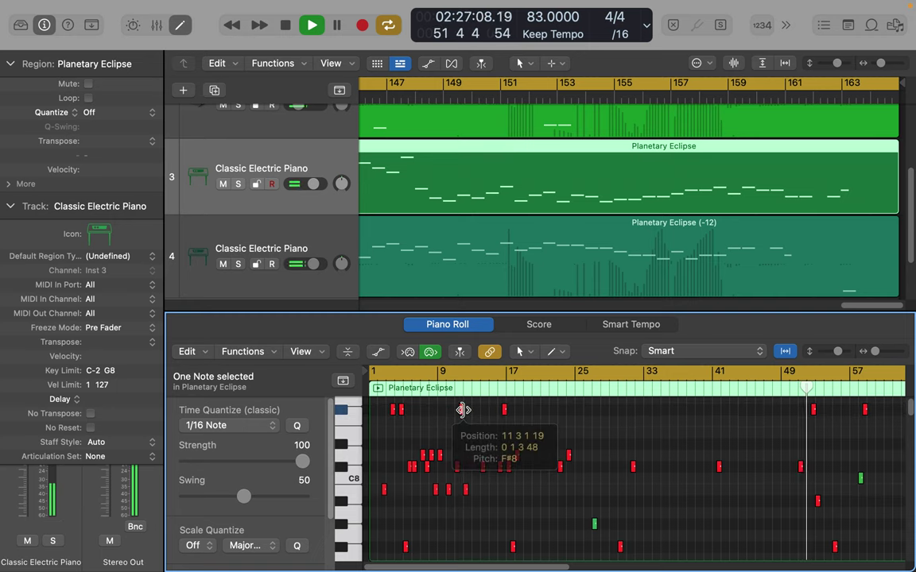
double_click(461, 410)
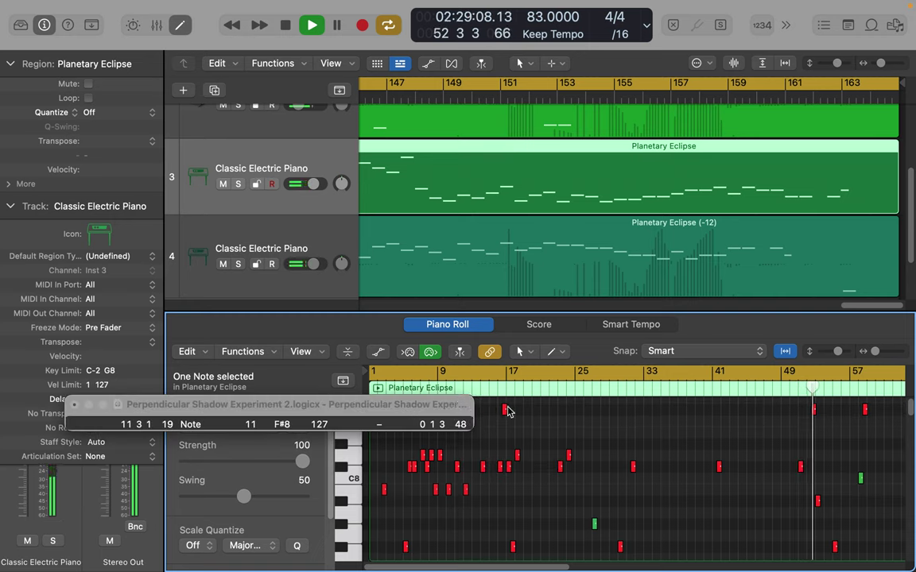
click(505, 411)
click(506, 411)
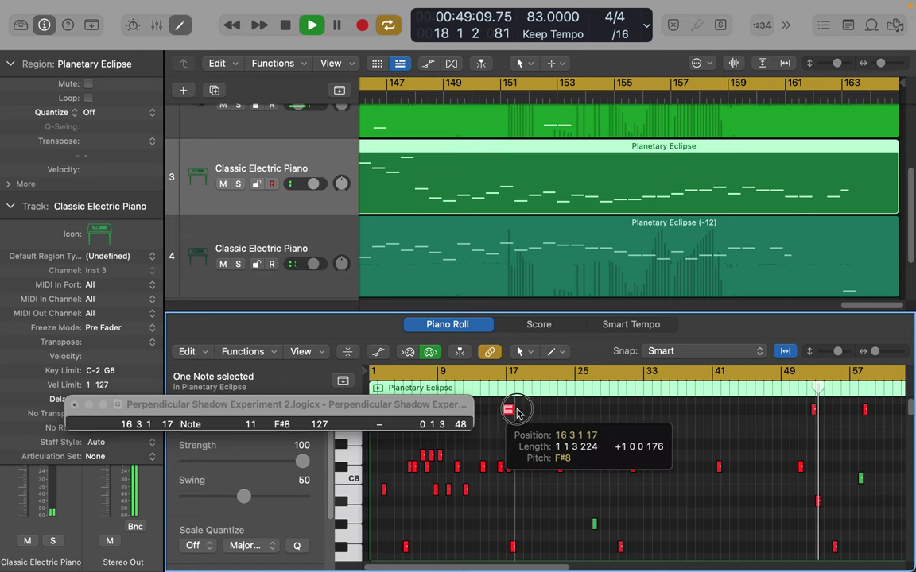
click(74, 405)
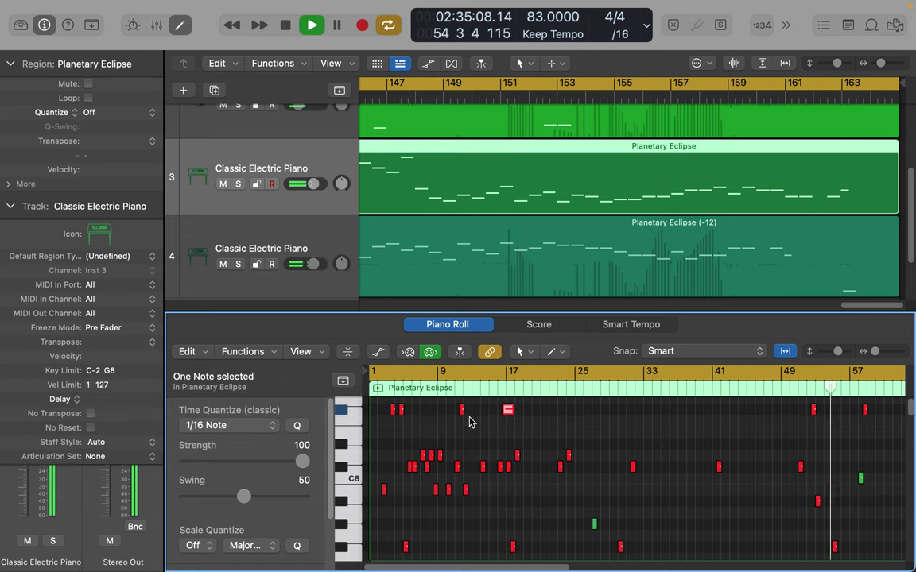
key(super+a)
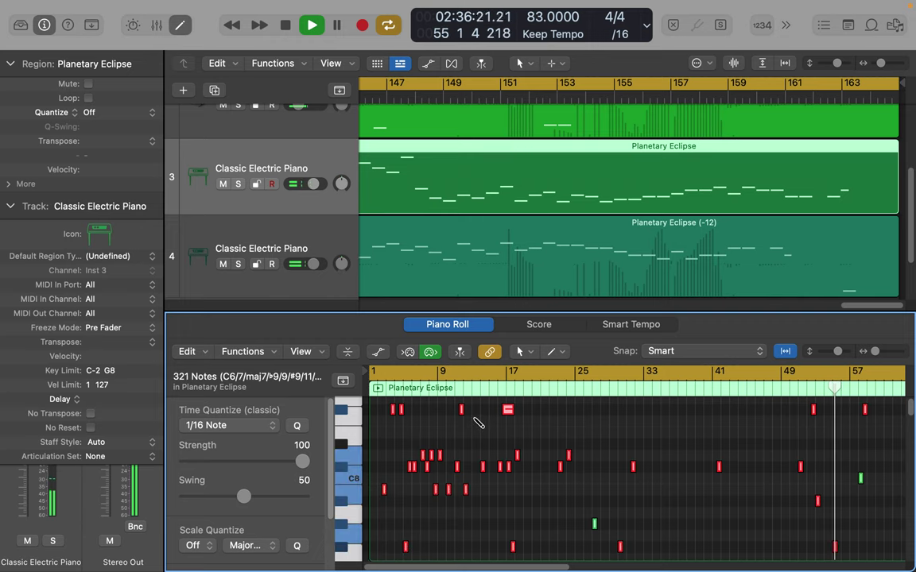
click(459, 351)
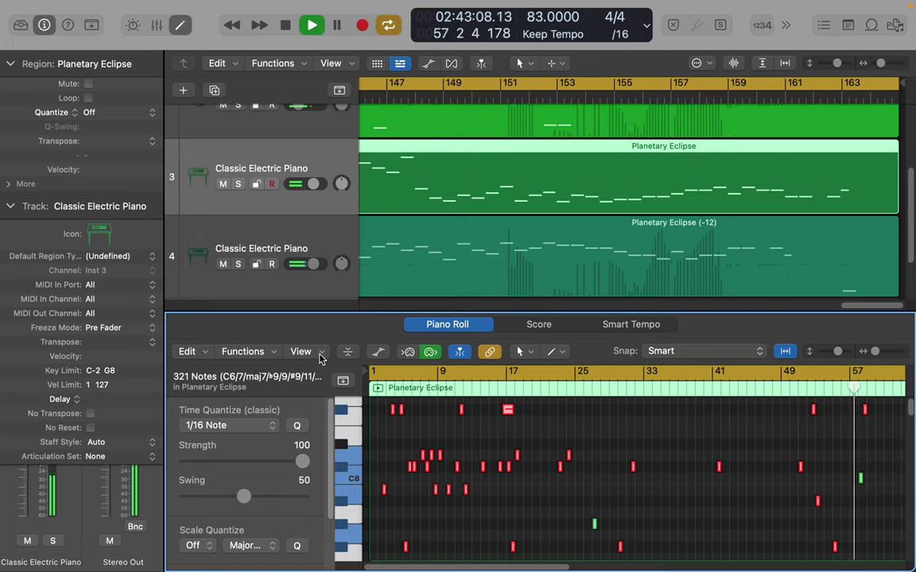
Reverse the selected track 3 notes in time with the Reverse Position MIDI transform, using the position range 1 1 1 1 to 163 1 1 1.
click(273, 357)
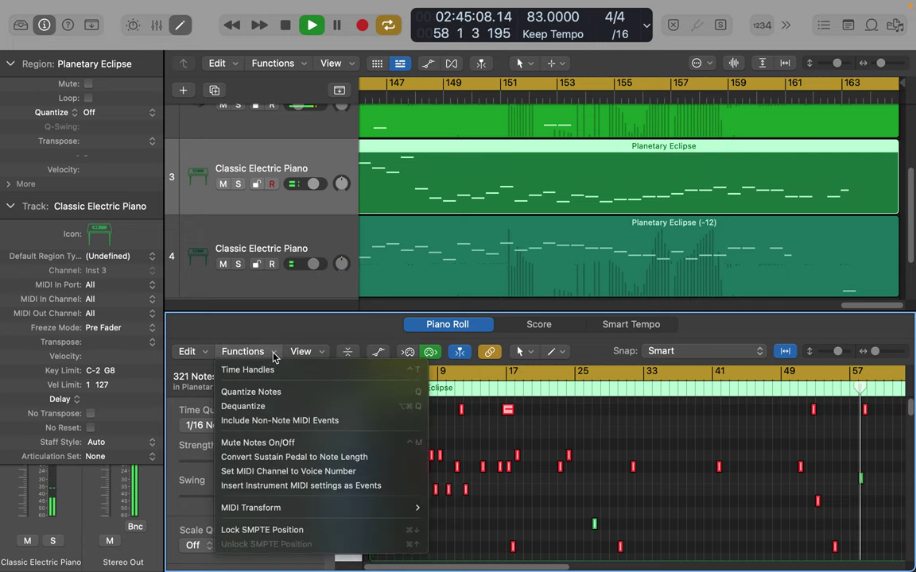
mouse_move(337, 509)
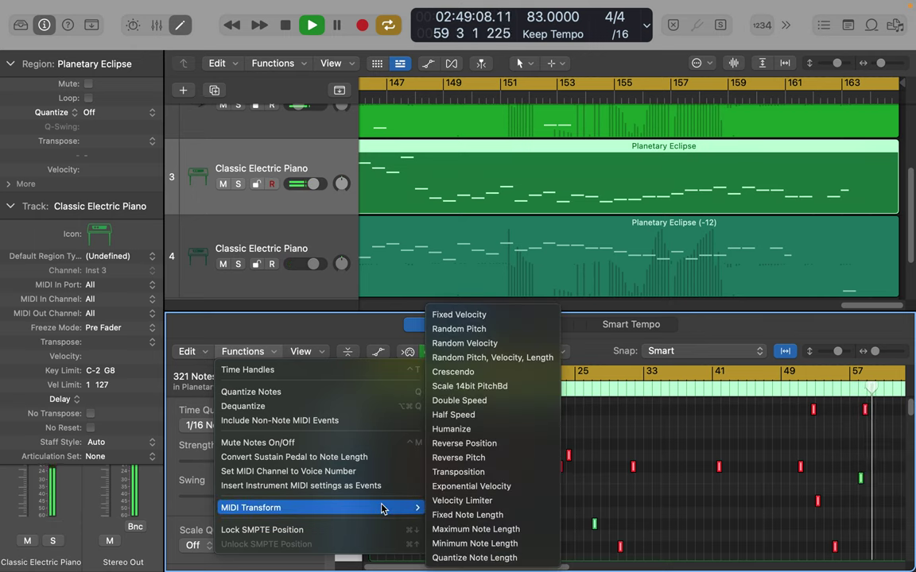
click(481, 445)
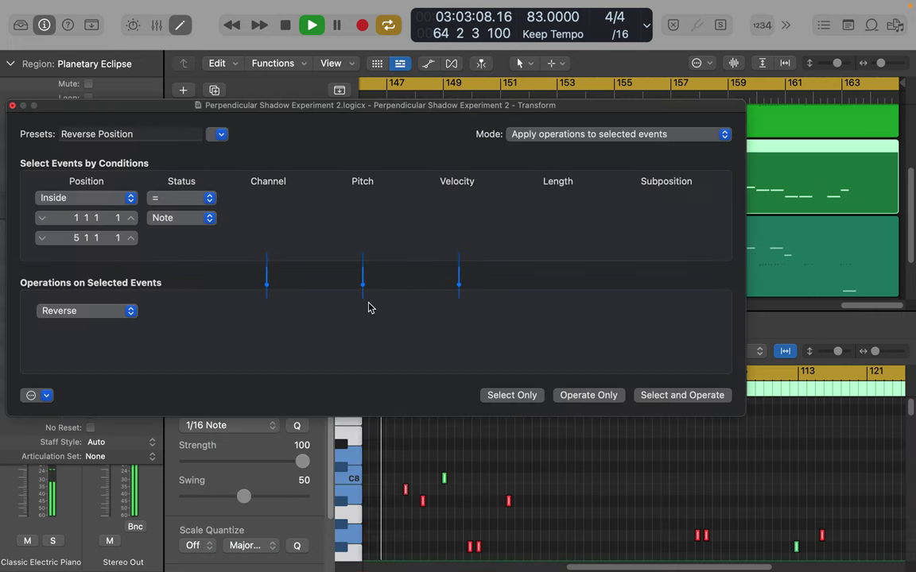
drag(66, 238, 66, 150)
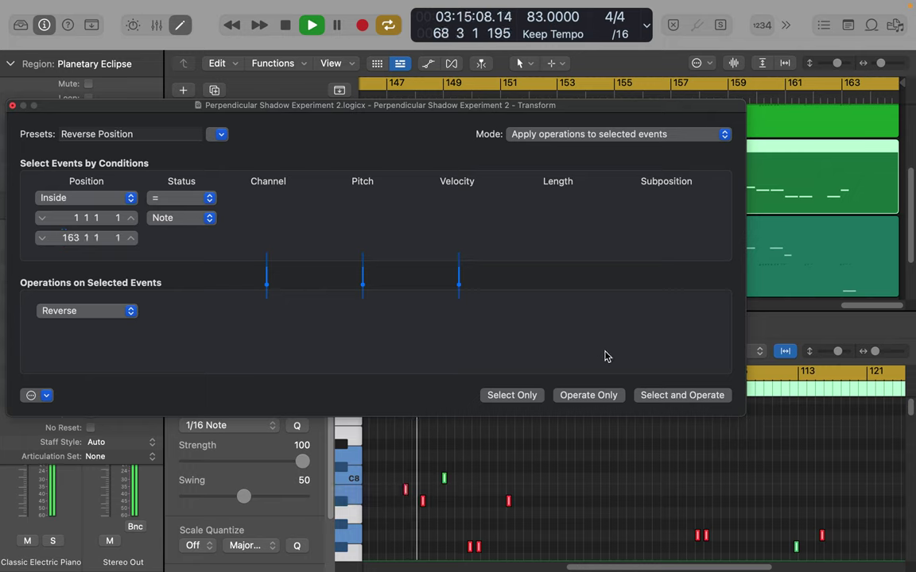
click(672, 394)
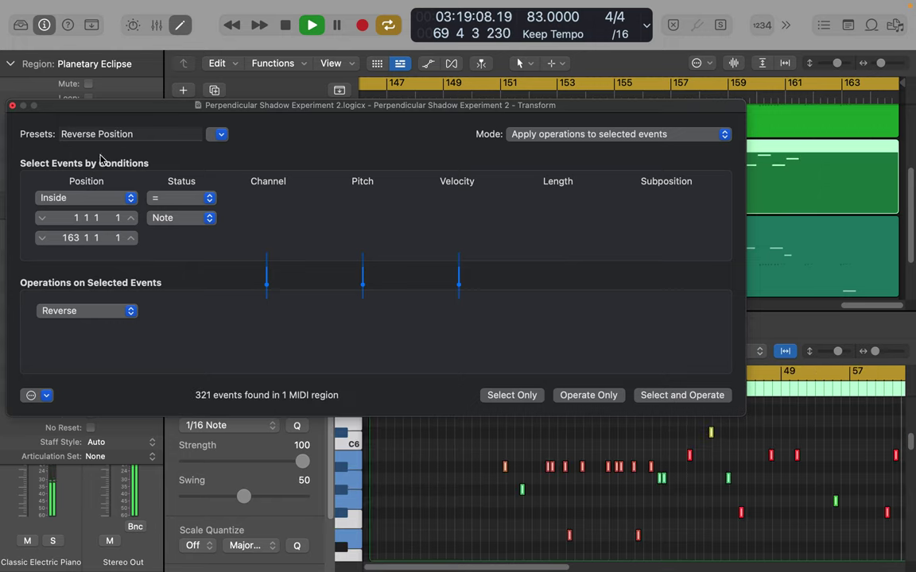
click(221, 136)
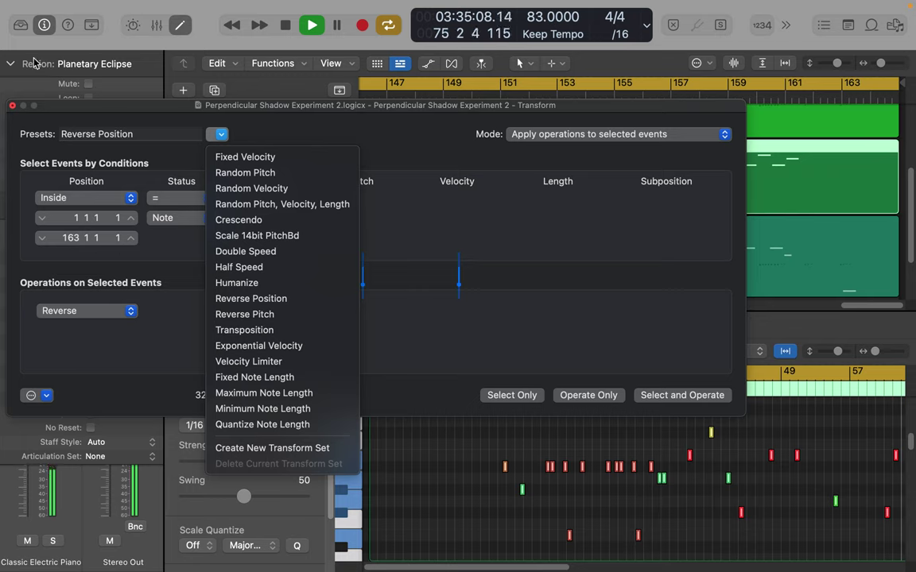
click(12, 107)
click(12, 106)
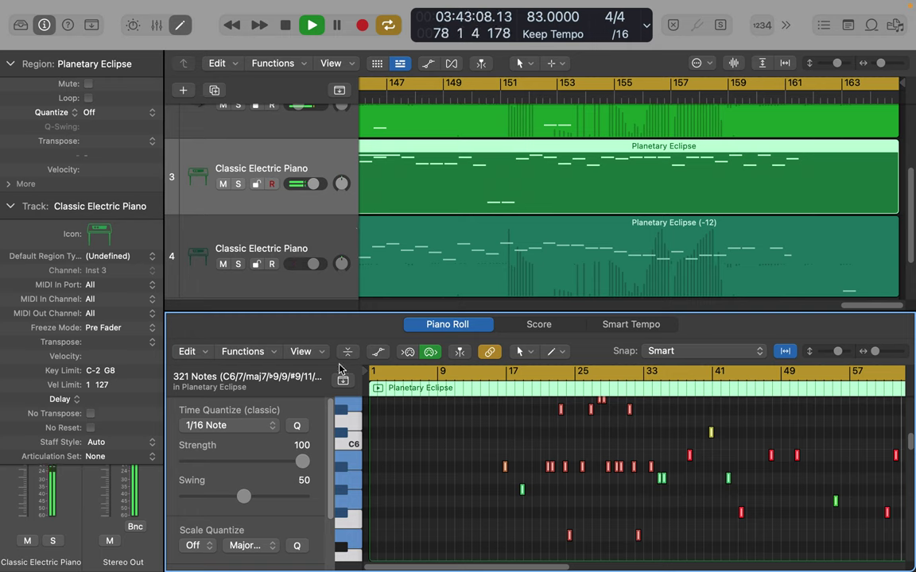
Flip the pitches of the selected track 3 notes around G2 with the Reverse Pitch MIDI transform.
click(243, 351)
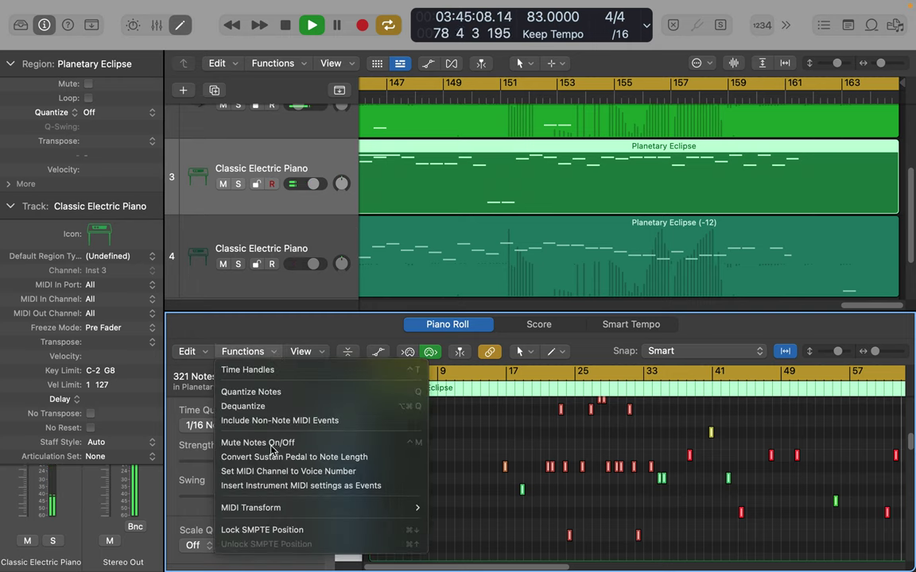
mouse_move(273, 515)
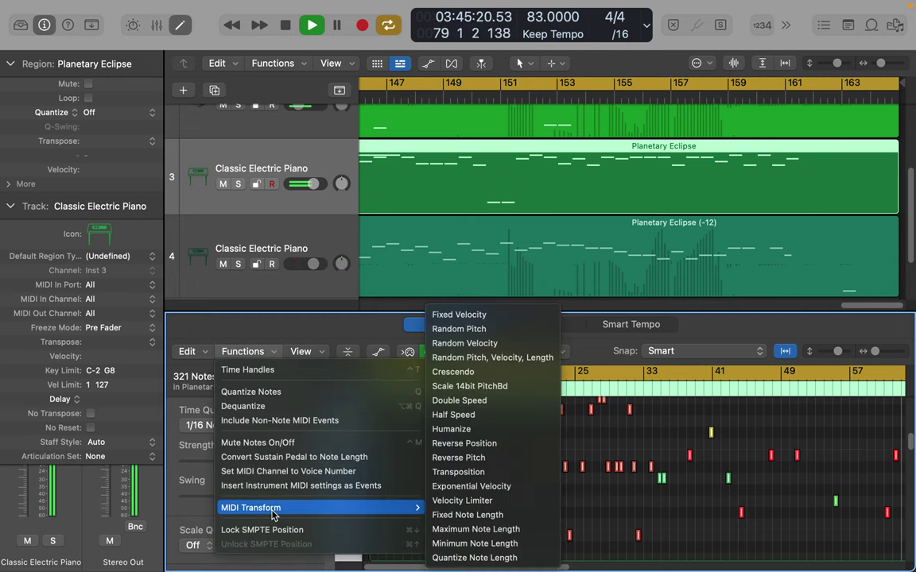
click(468, 459)
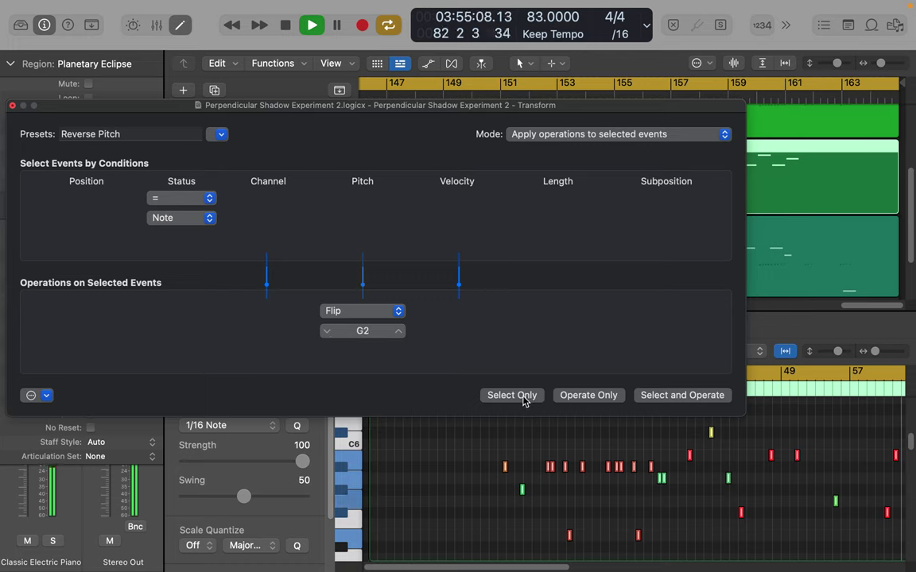
click(676, 395)
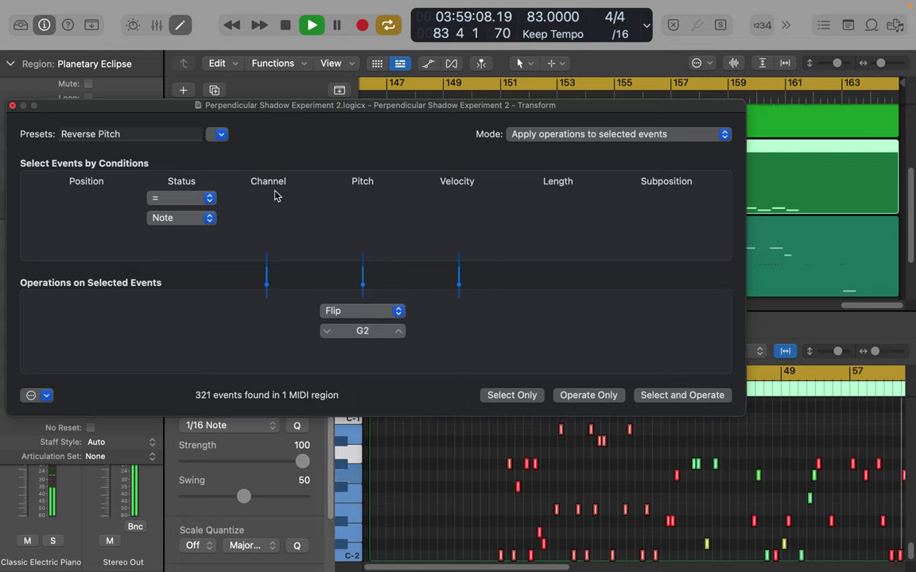
click(12, 106)
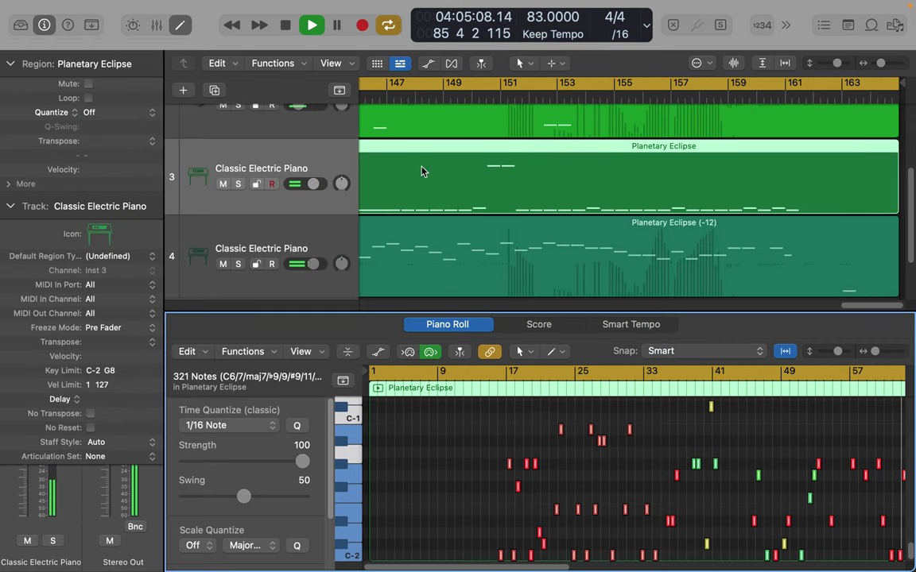
Hide the Piano Roll and the inspector, and make track 3 slightly taller at individual track zoom 13.
click(180, 25)
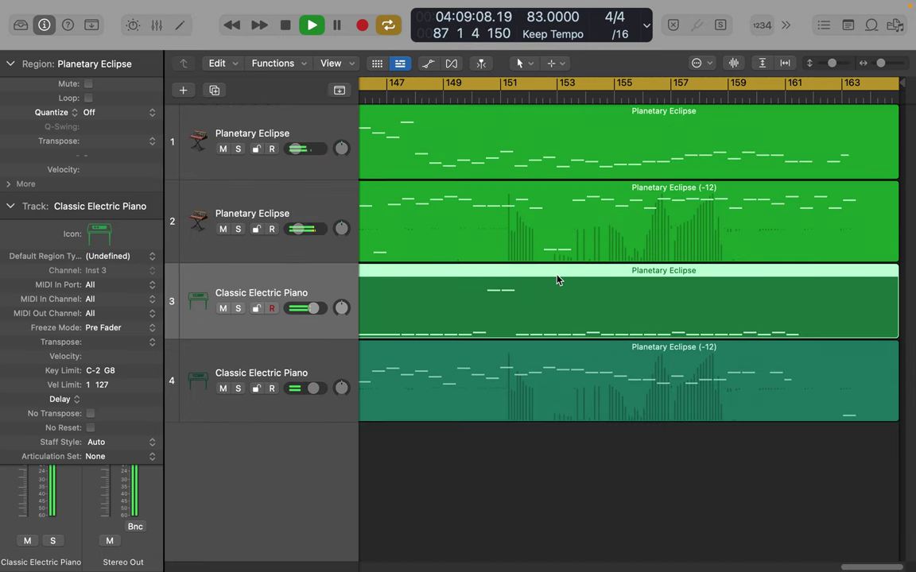
key(z)
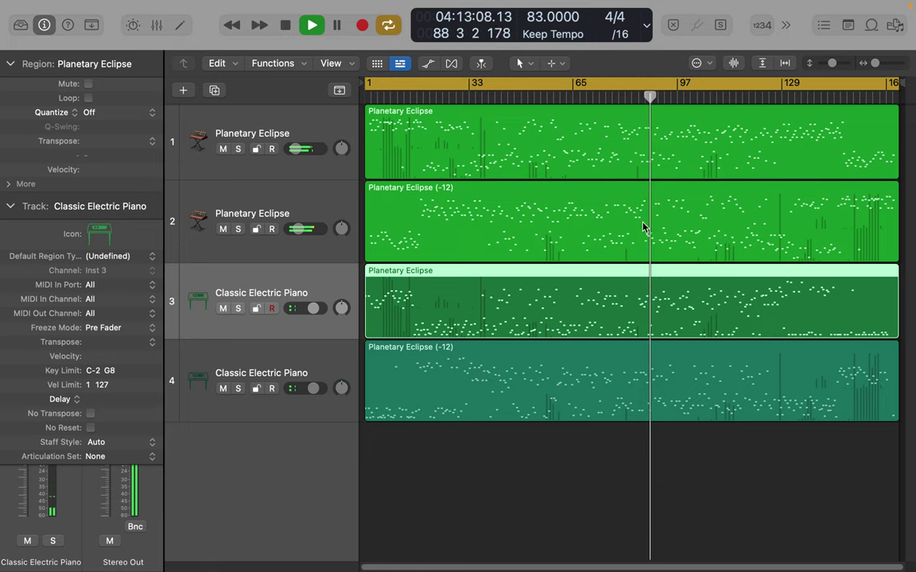
drag(343, 338, 342, 374)
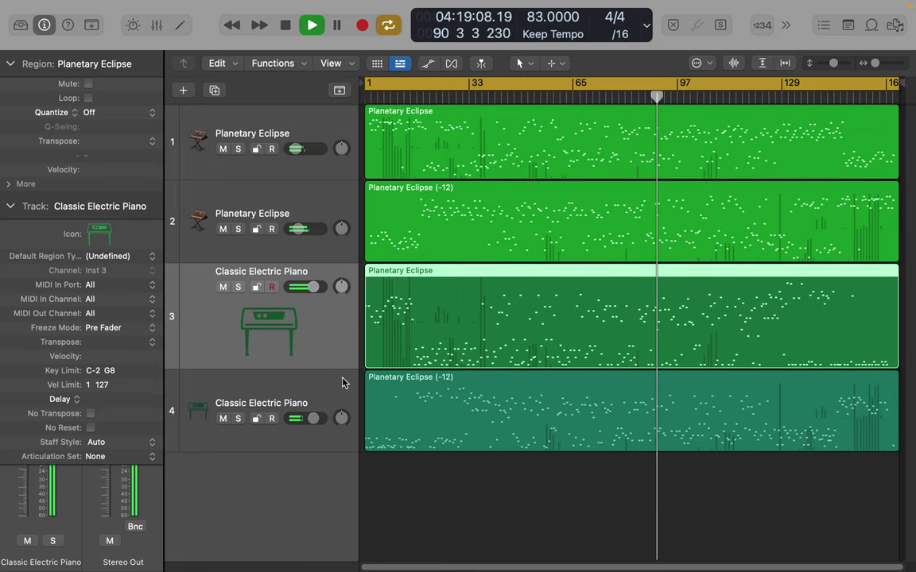
drag(342, 366, 343, 351)
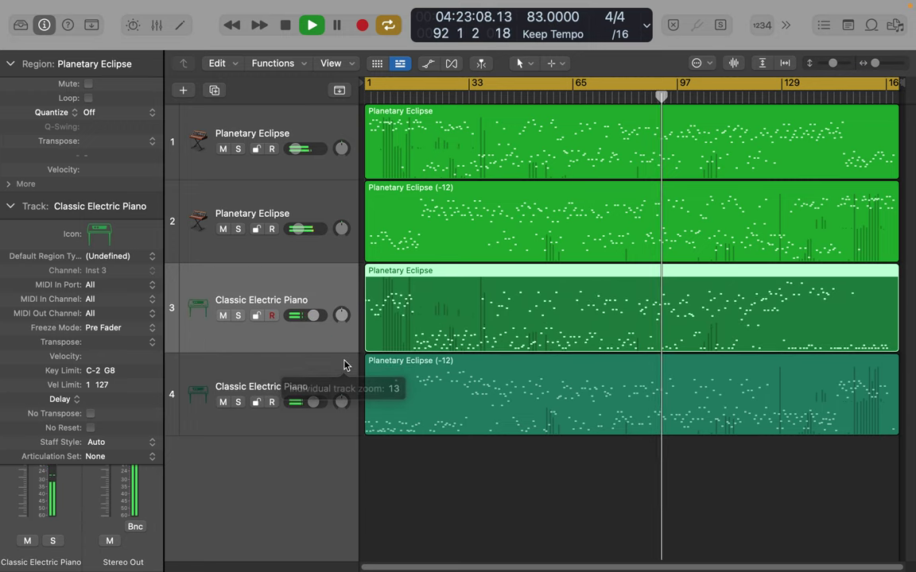
click(44, 25)
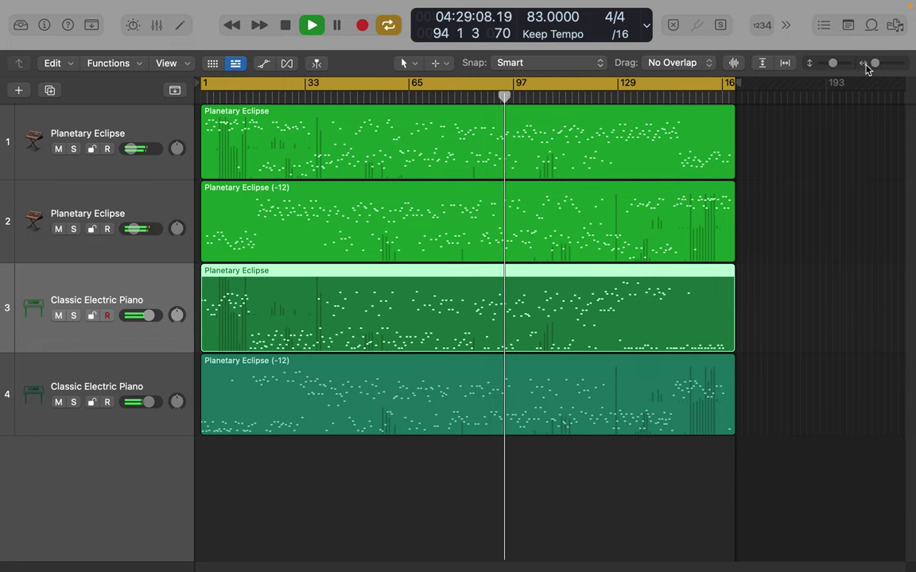
drag(874, 64, 877, 65)
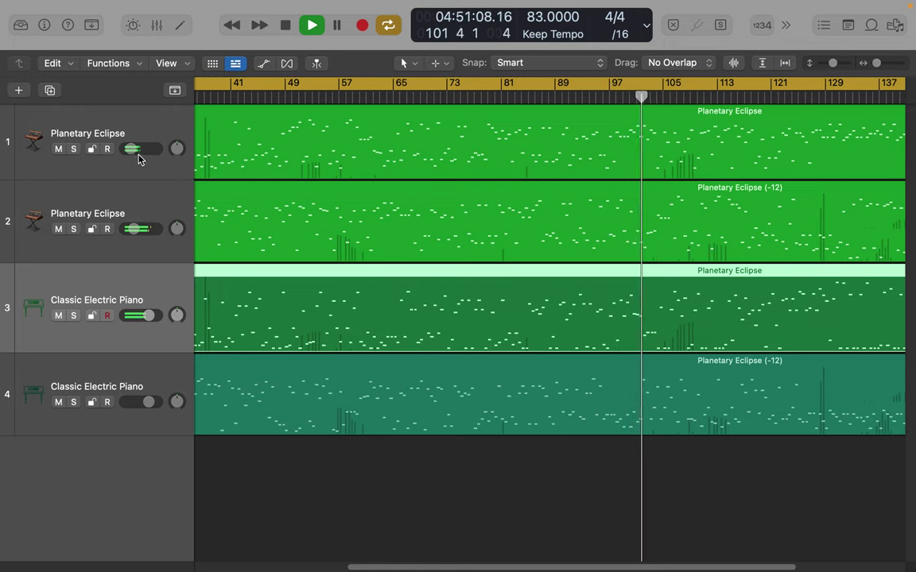
Raise the volume of track 1 slightly to match the fader level of track 2.
mouse_move(139, 159)
mouse_down()
mouse_move(130, 163)
mouse_move(171, 149)
mouse_move(144, 148)
mouse_up()
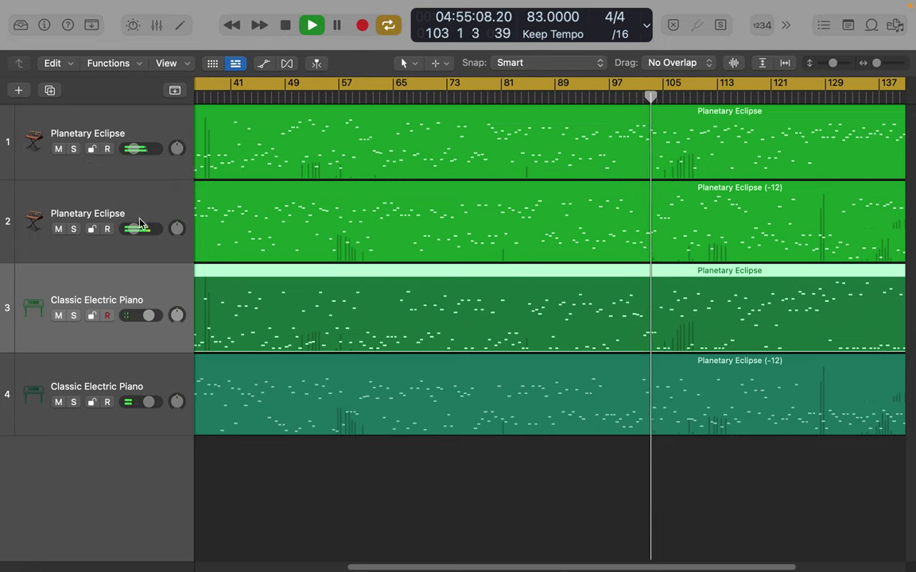
mouse_move(139, 224)
mouse_down()
mouse_move(197, 216)
mouse_move(75, 217)
mouse_move(133, 222)
mouse_up()
Replace the sound of track 2 with the Crushed Crystals patch from the Library's Synthesizer Lead category.
click(72, 205)
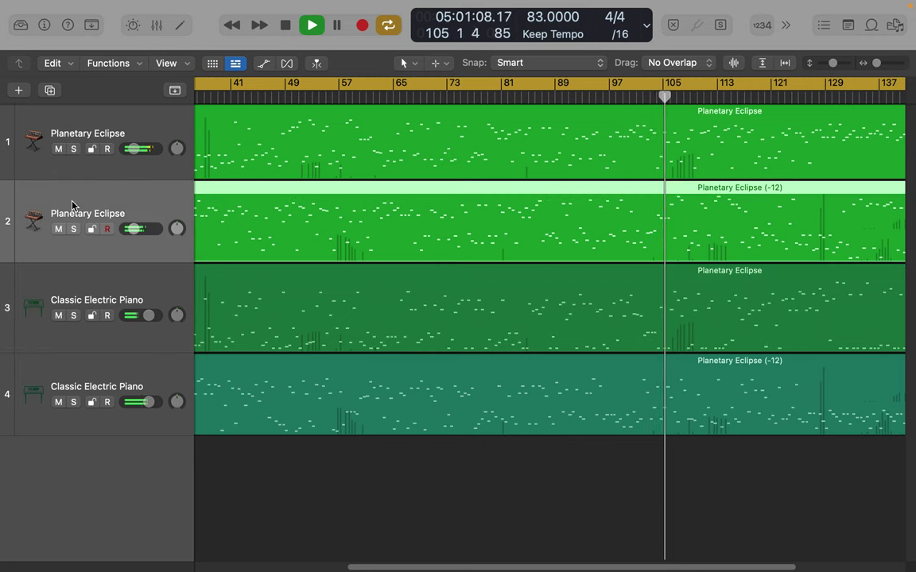
click(20, 26)
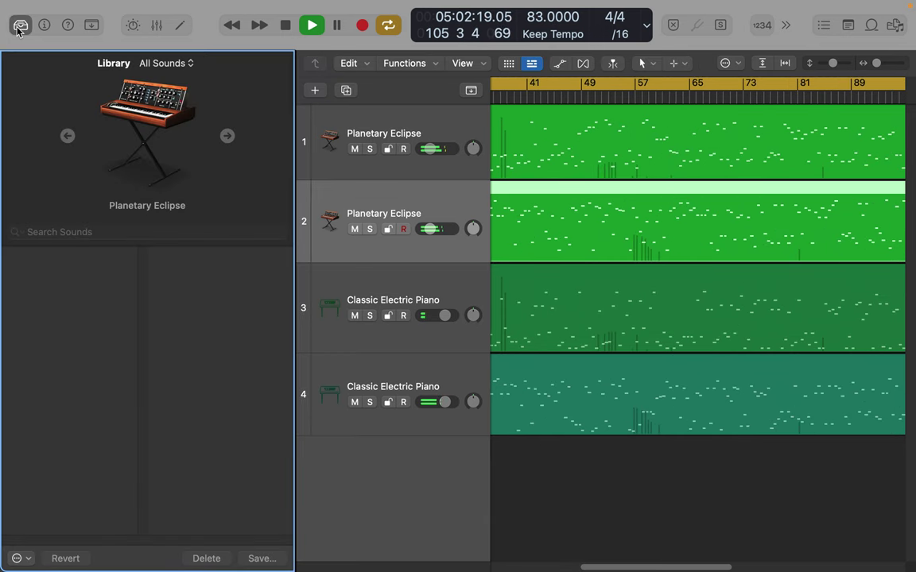
mouse_move(117, 109)
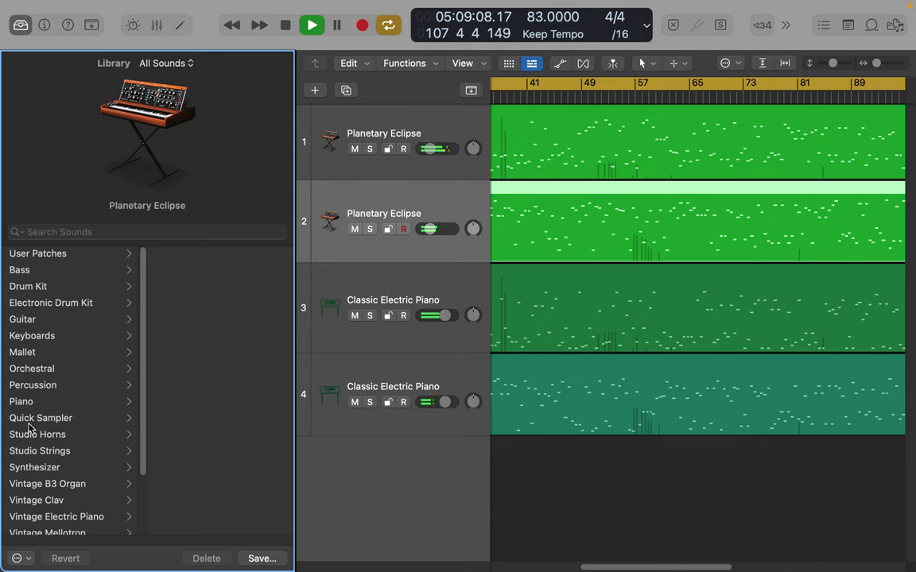
click(27, 470)
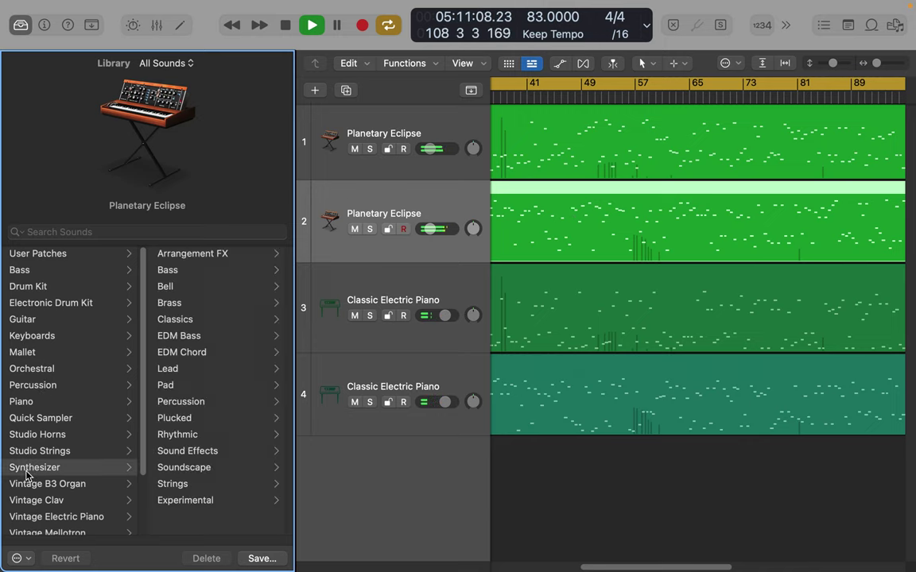
click(172, 369)
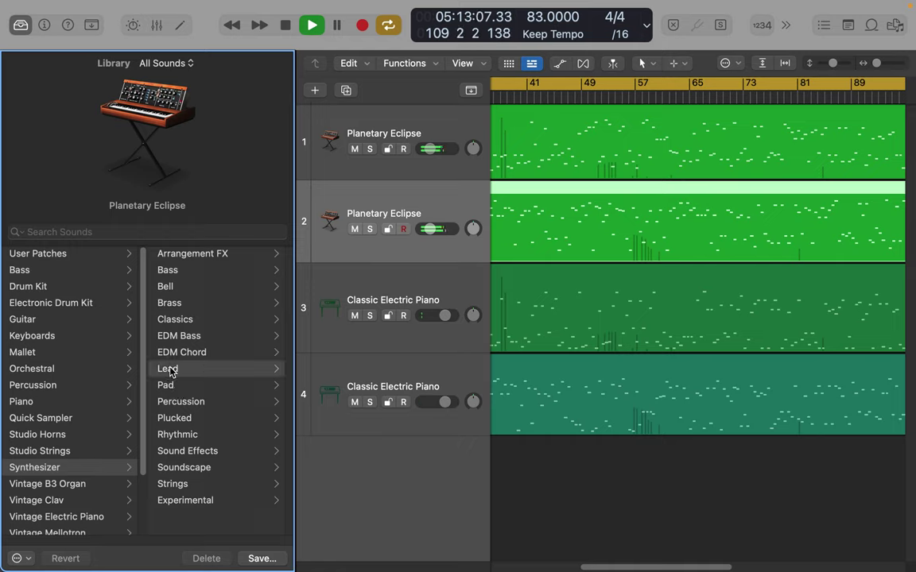
scroll(238, 419, down, 20)
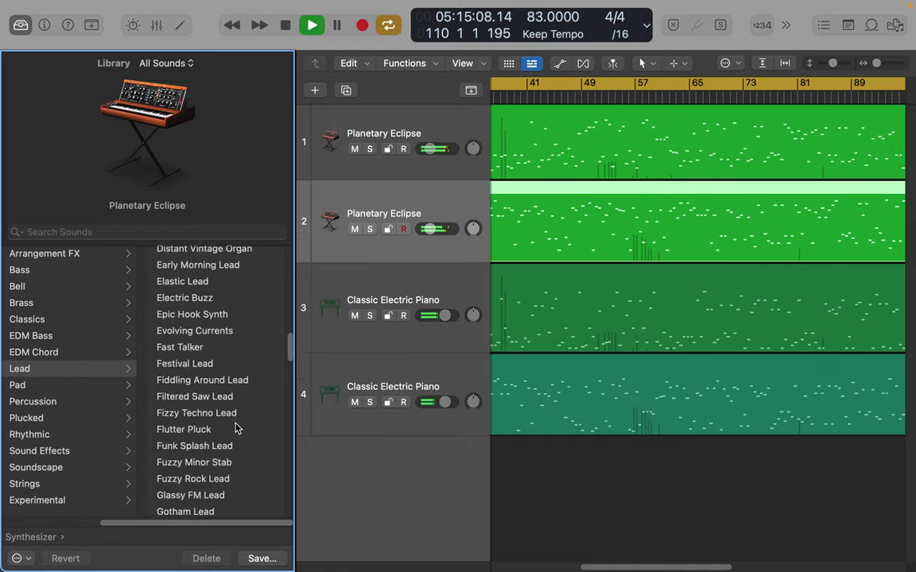
scroll(235, 427, up, 20)
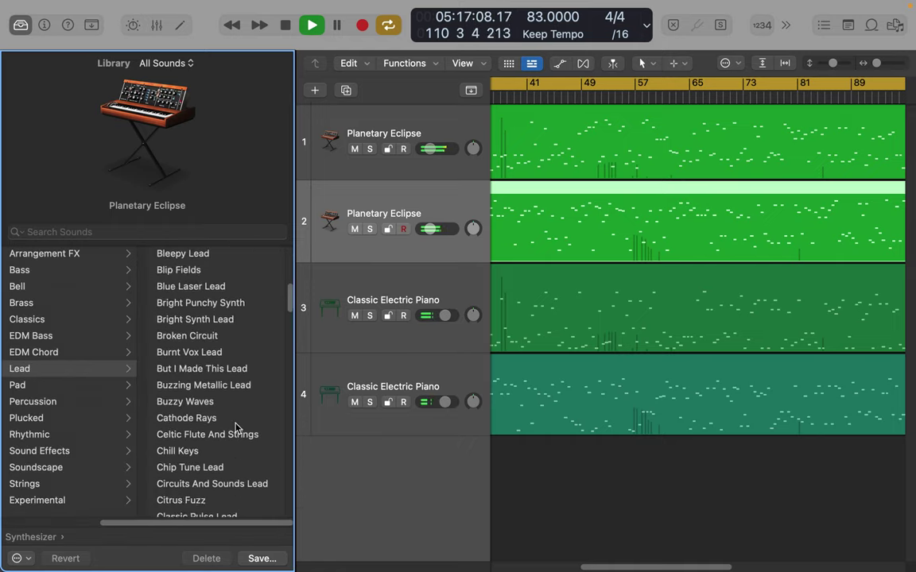
scroll(236, 428, down, 1)
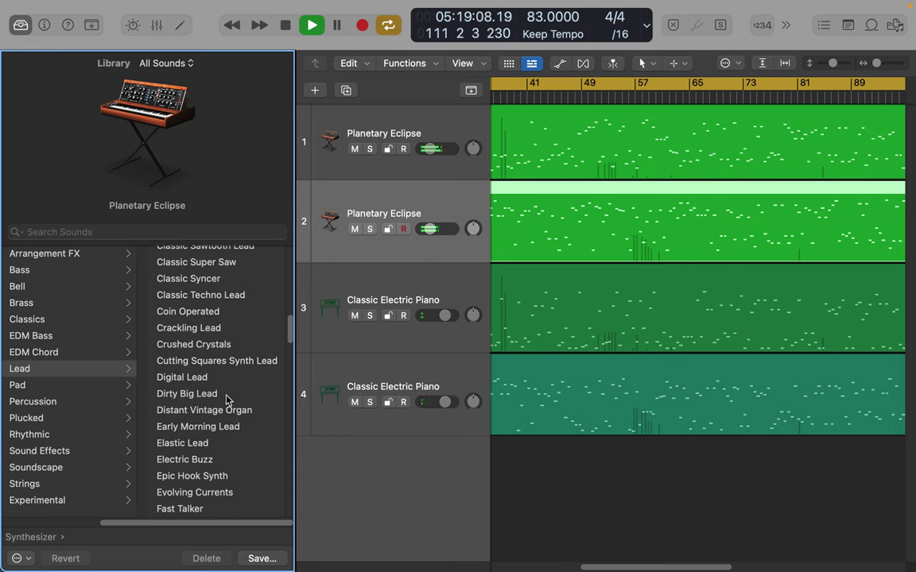
click(213, 348)
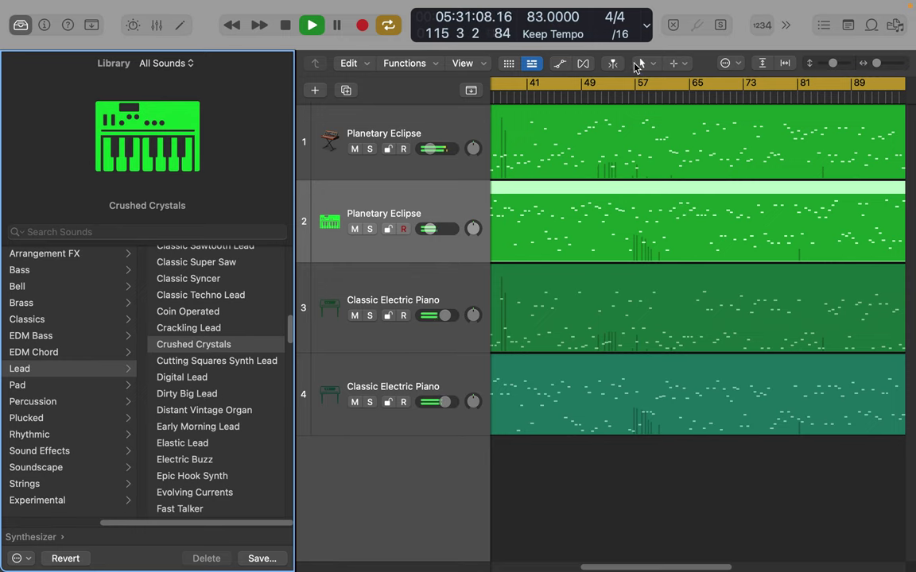
Turn on Catch Playhead in the Tracks area and raise the volume of track 2 slightly.
click(612, 64)
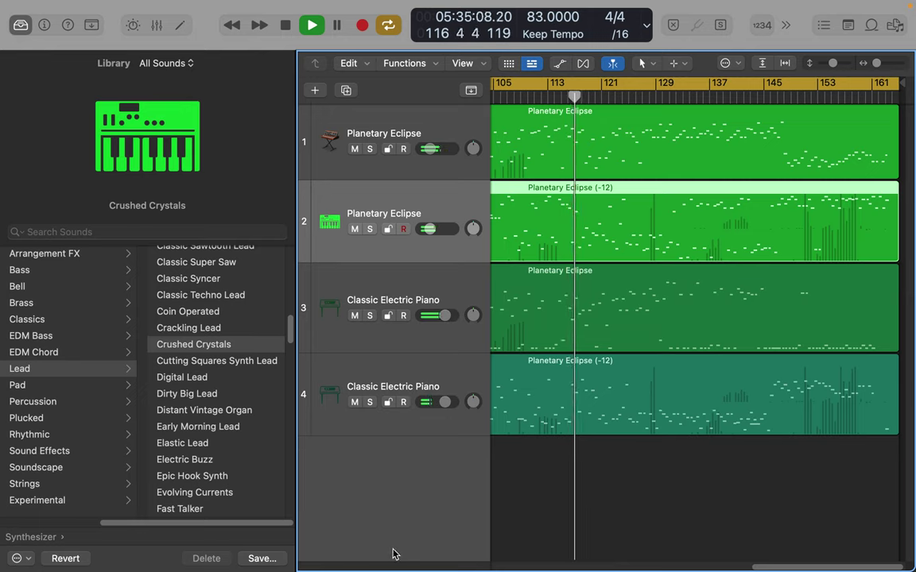
drag(429, 229, 437, 229)
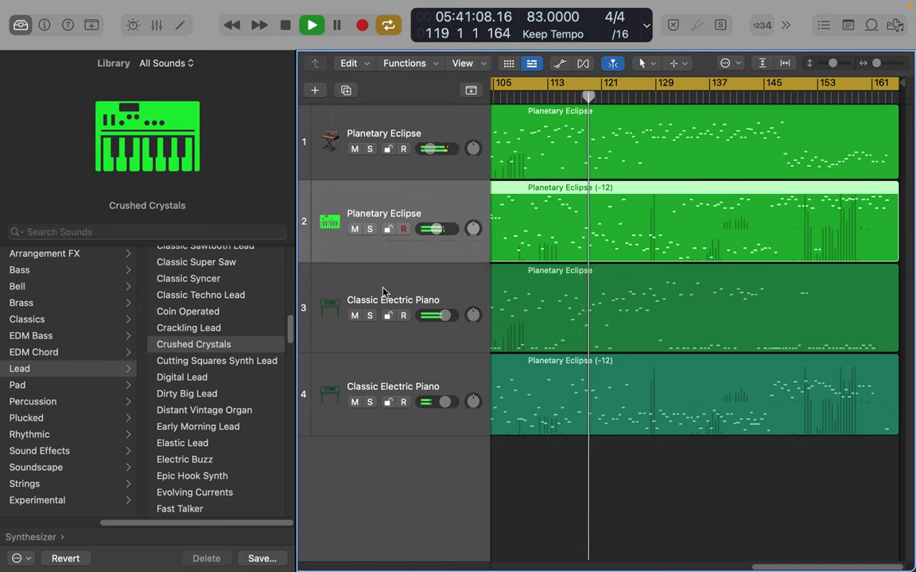
Replace the sound of track 3 with the Raining Bells patch from the Library's Synthesizer Bell category.
click(384, 292)
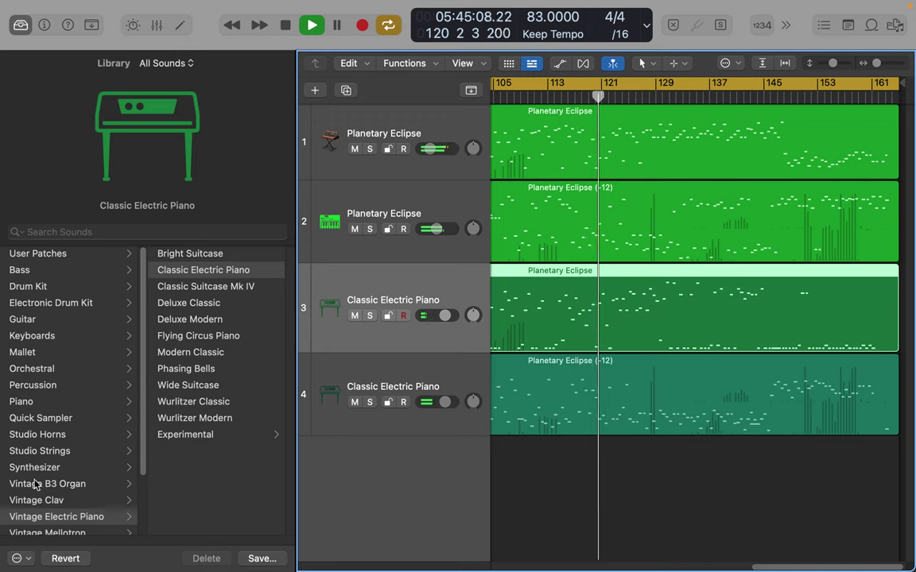
scroll(35, 484, down, 3)
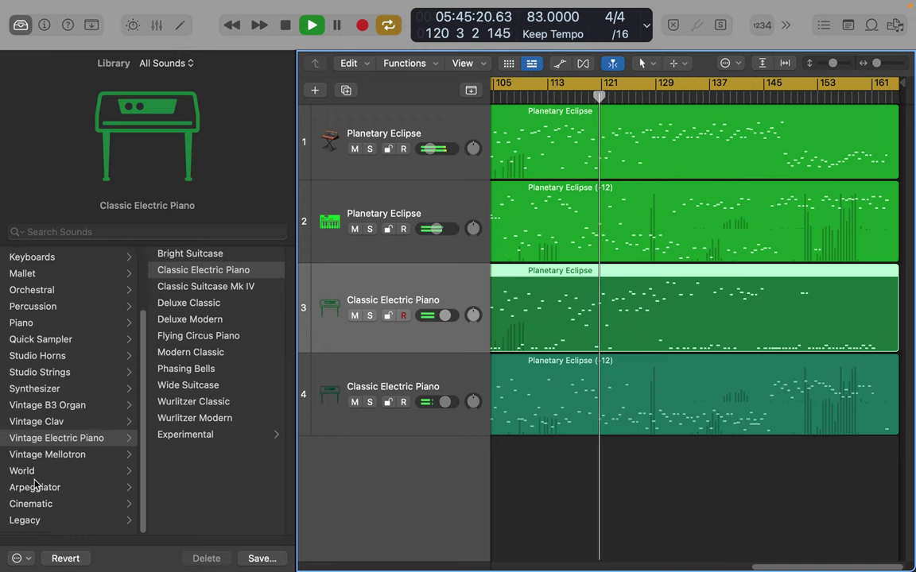
click(55, 397)
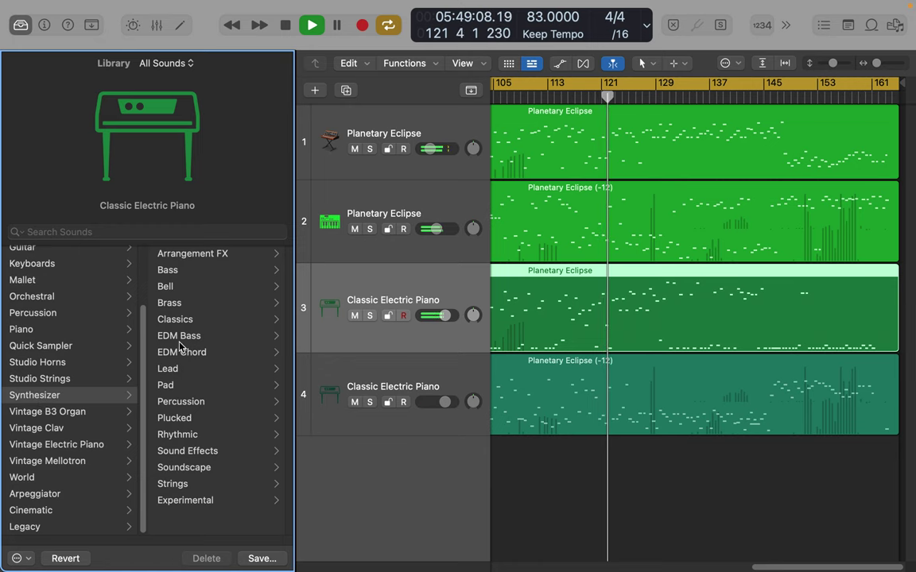
click(180, 303)
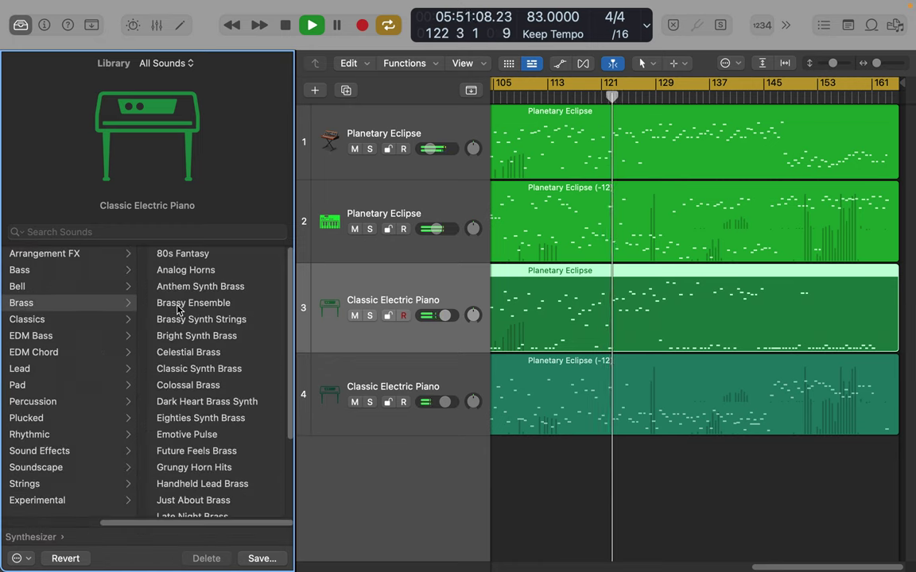
click(12, 287)
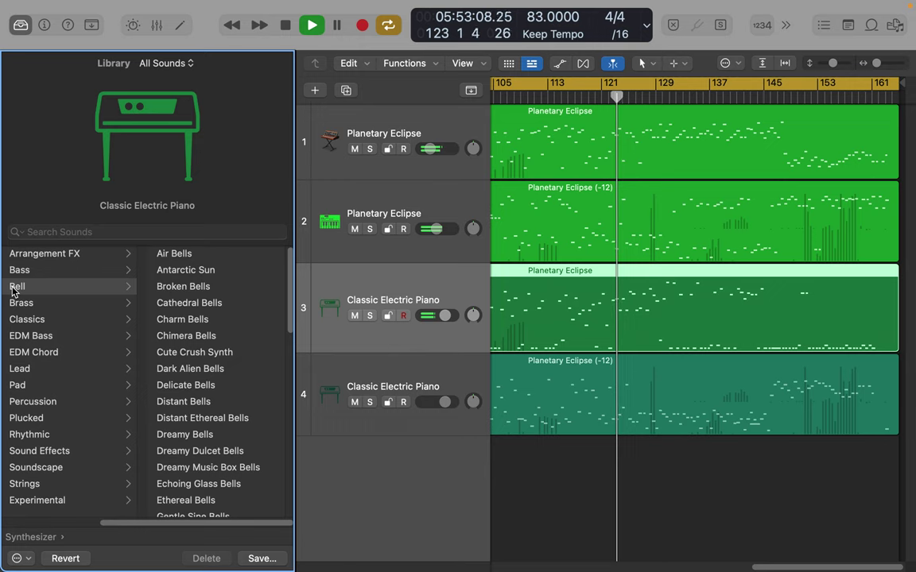
scroll(205, 403, down, 10)
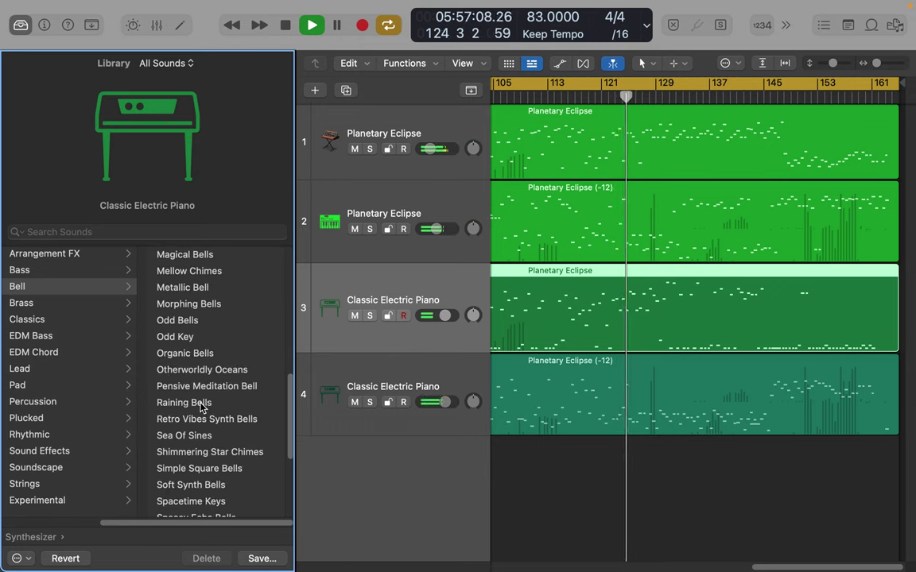
click(202, 404)
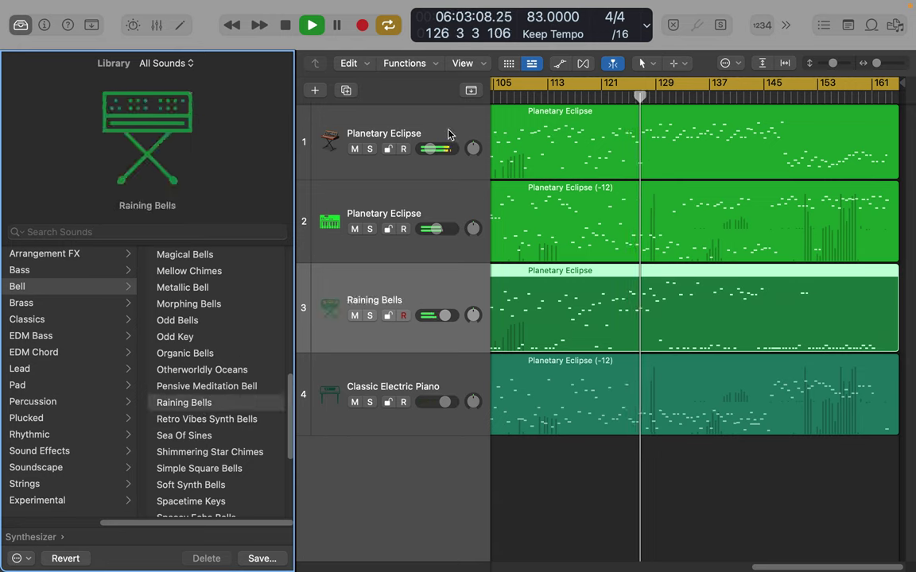
Turn the volume of track 1 down to near minimum and raise the volume of track 3 slightly.
drag(428, 159, 291, 195)
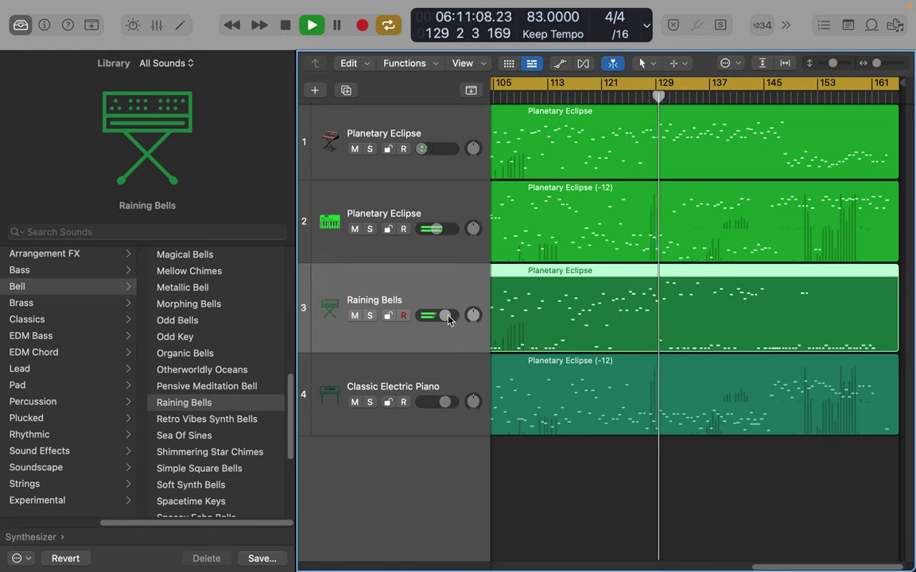
drag(450, 315, 467, 318)
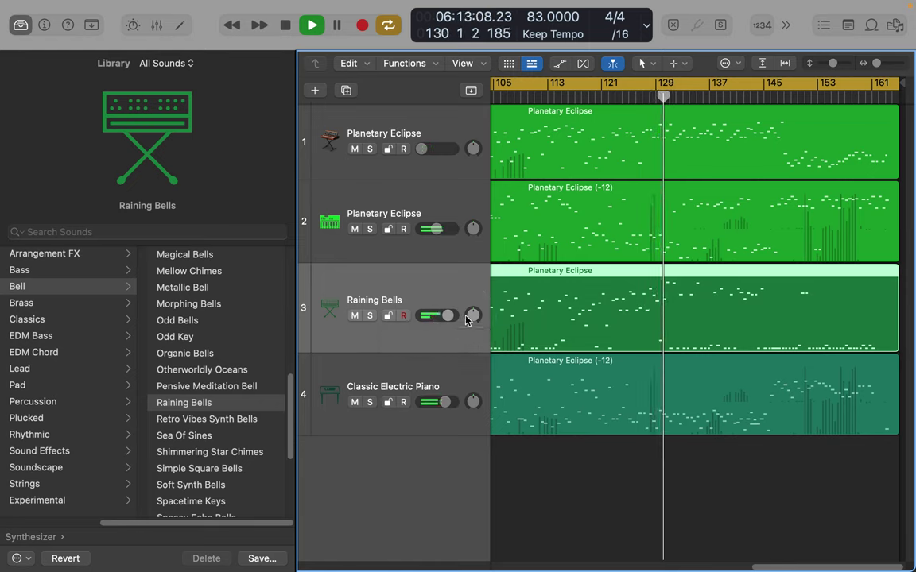
Try the Organic Bells, Odd Bells and Odd Key patches on track 3, lowering its volume slightly while comparing.
click(187, 356)
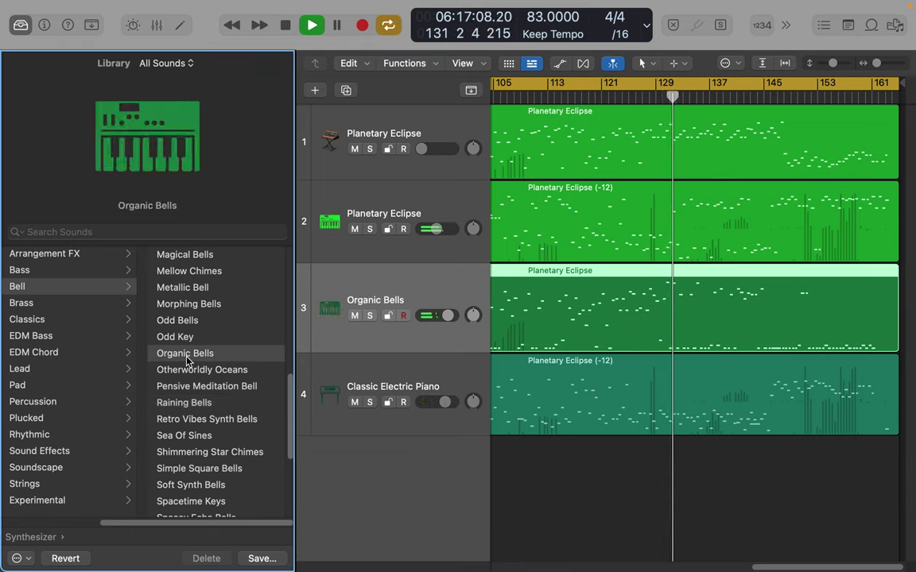
drag(448, 316, 442, 315)
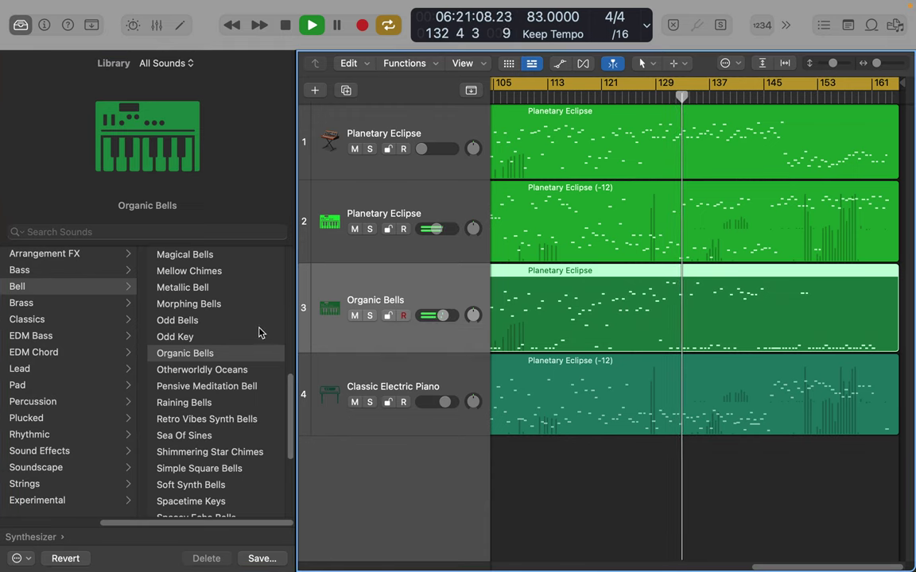
click(193, 321)
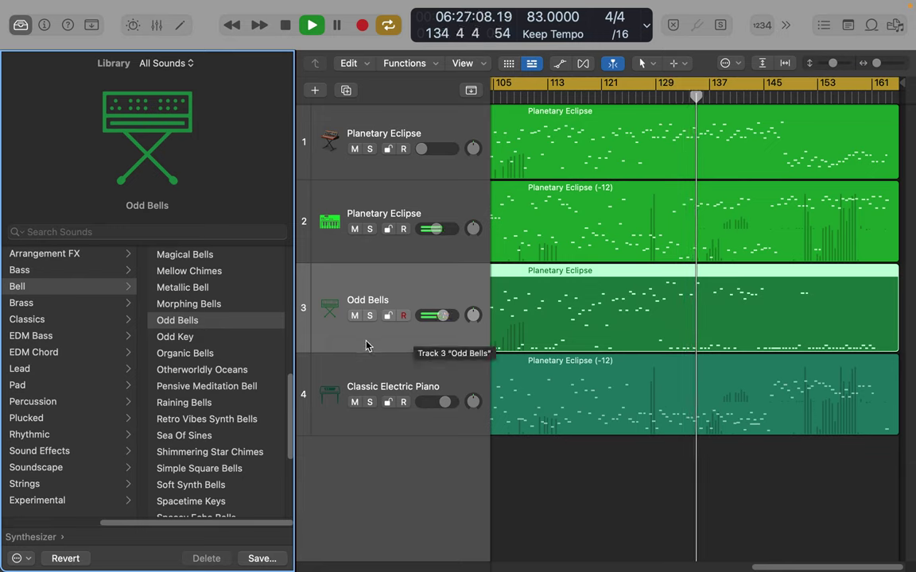
click(189, 339)
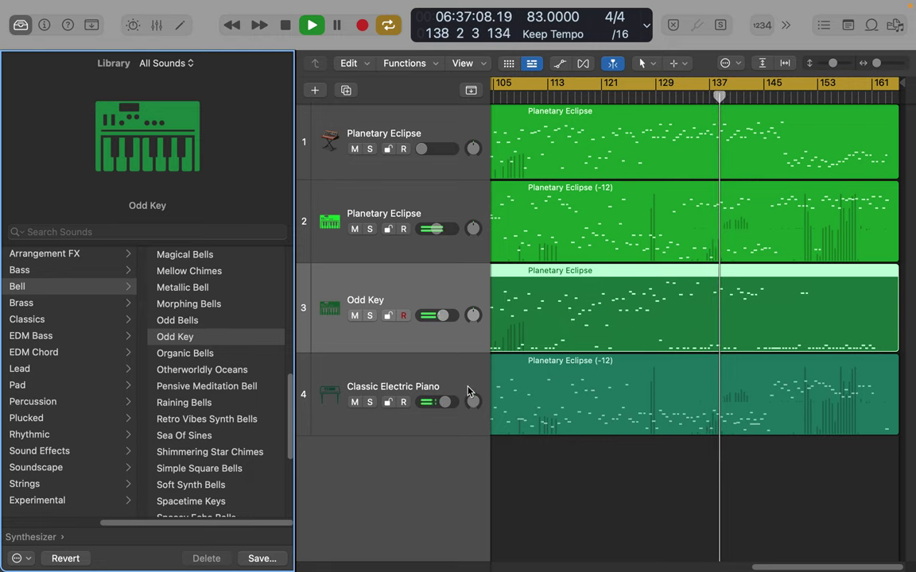
Solo track 3 to audition it, change its sound to the Morphing Bells patch, and turn the solo off.
click(370, 315)
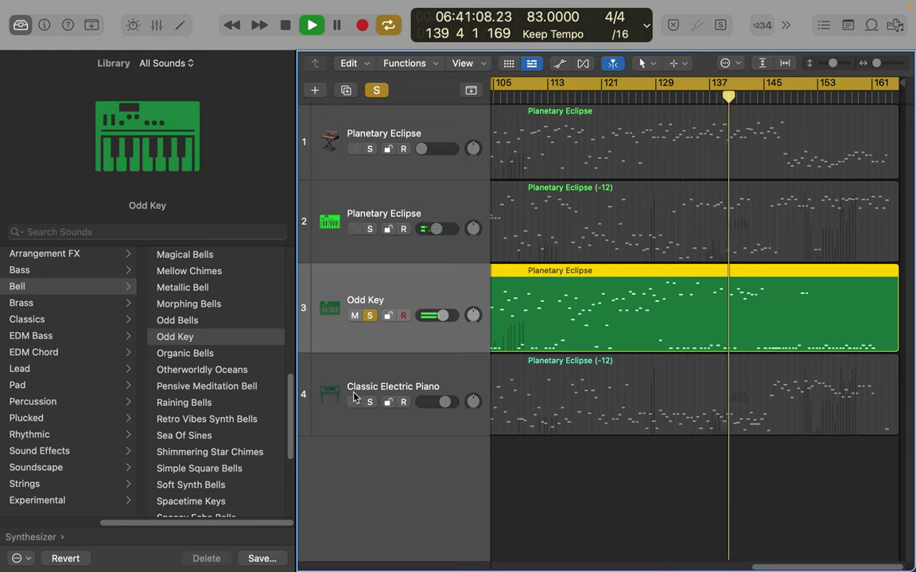
click(215, 306)
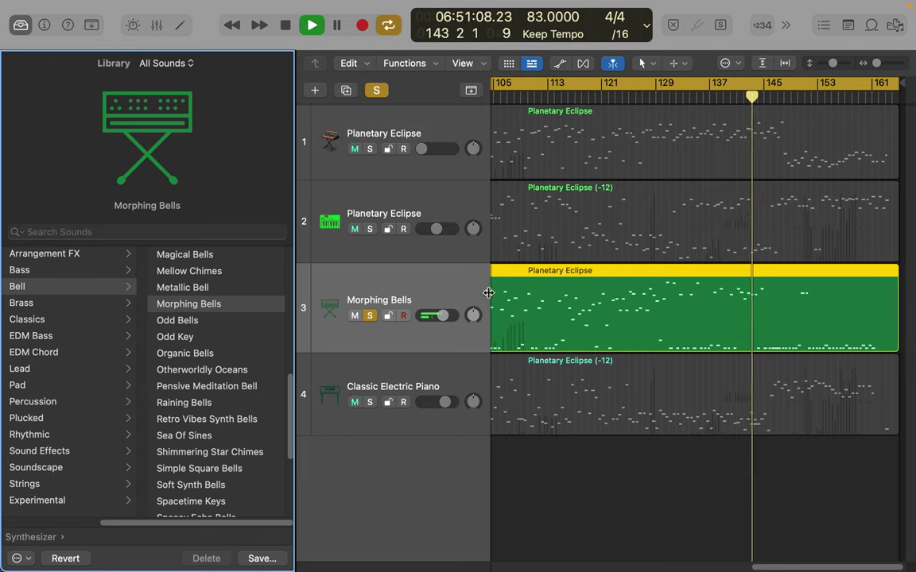
click(370, 316)
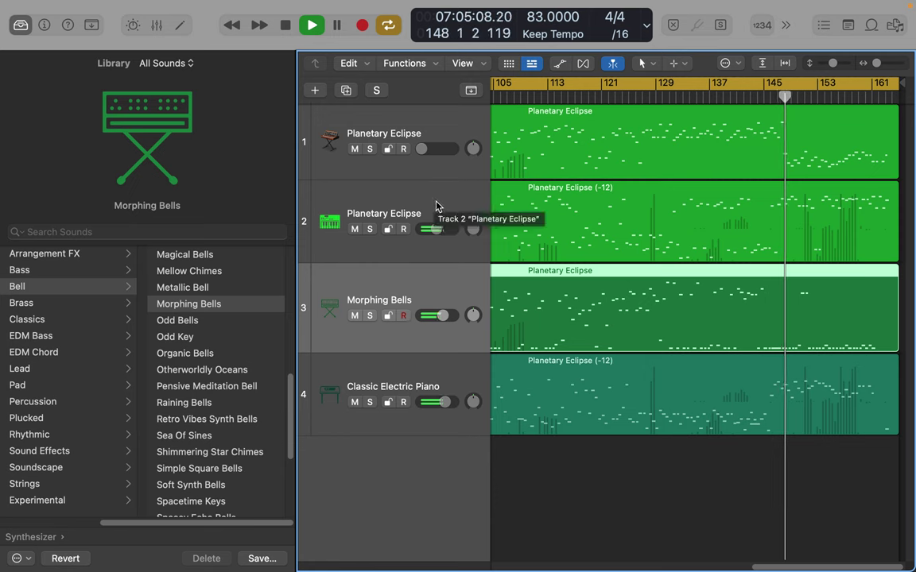
Replace the sound of track 4 with the Beyond Deep Skies patch from the Library's Synthesizer Pad category.
click(384, 377)
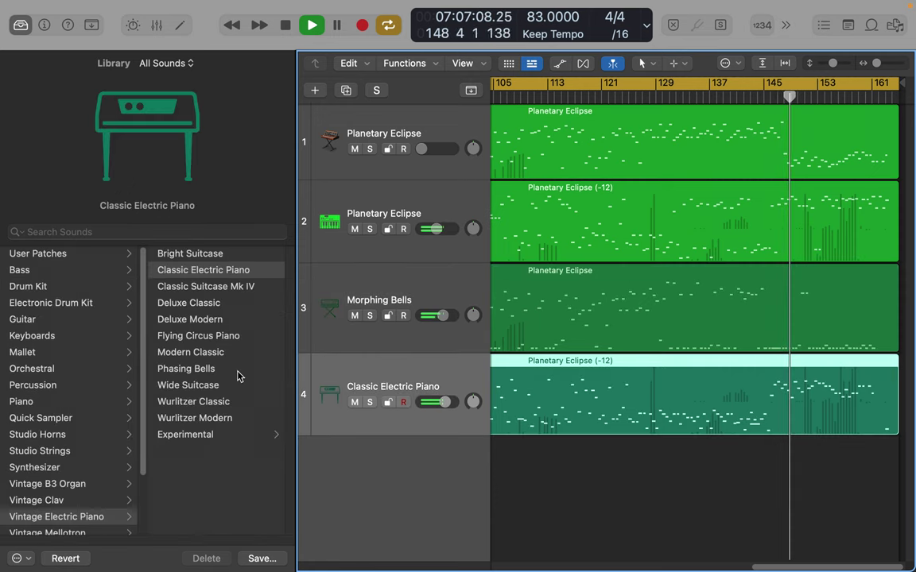
click(53, 470)
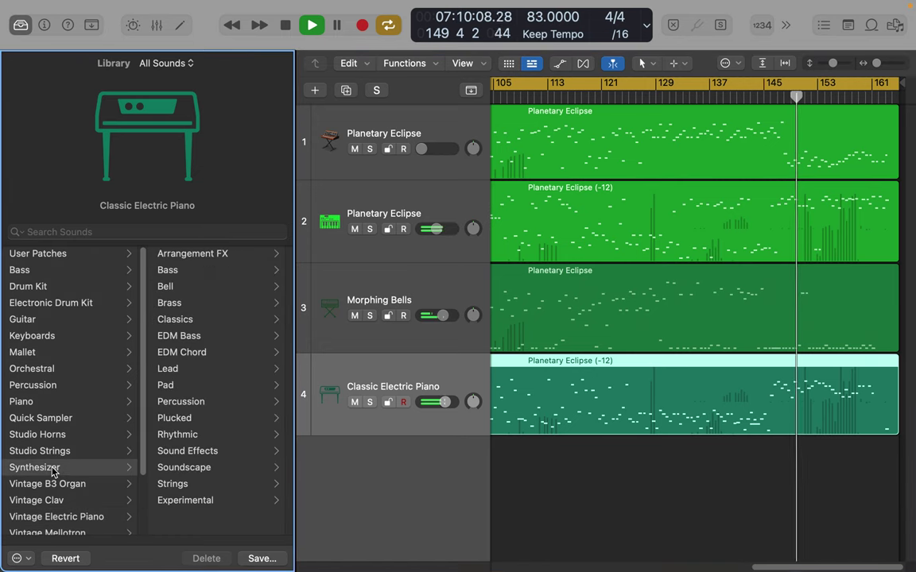
click(171, 387)
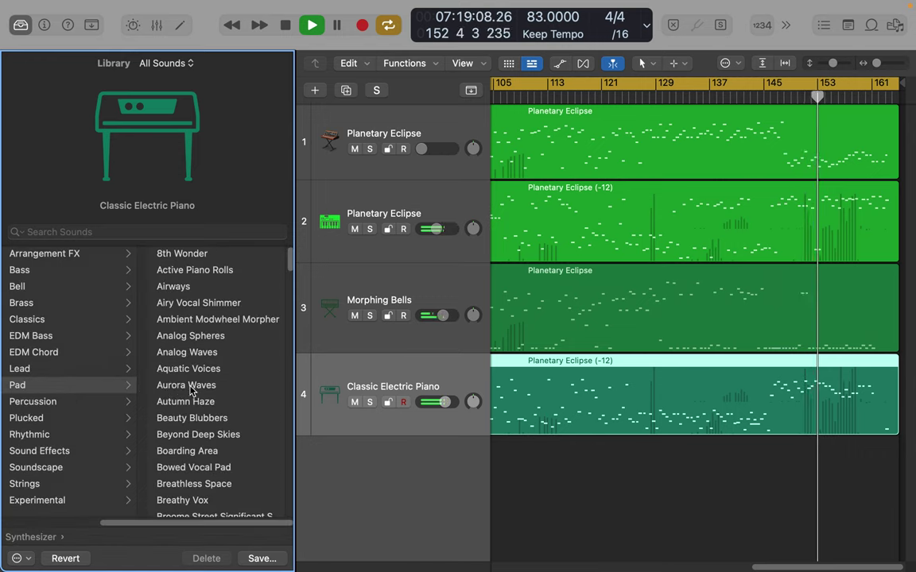
click(208, 436)
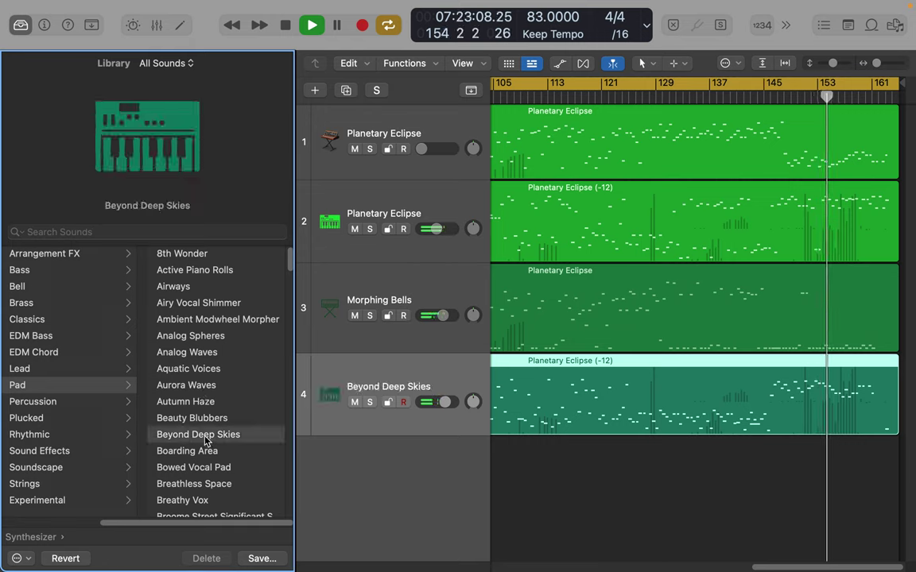
Select track 1 and open the Synthesizer Rhythmic category in the Library.
click(458, 128)
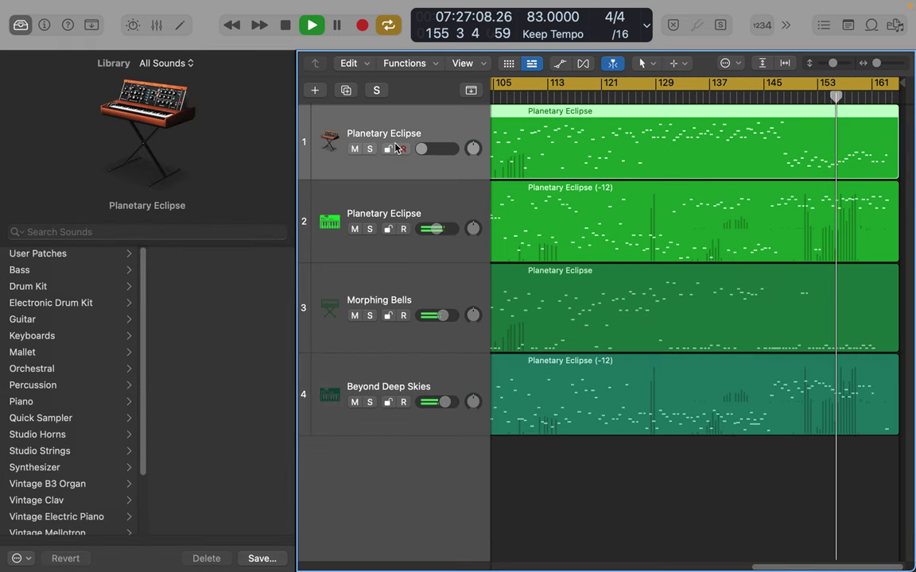
click(34, 468)
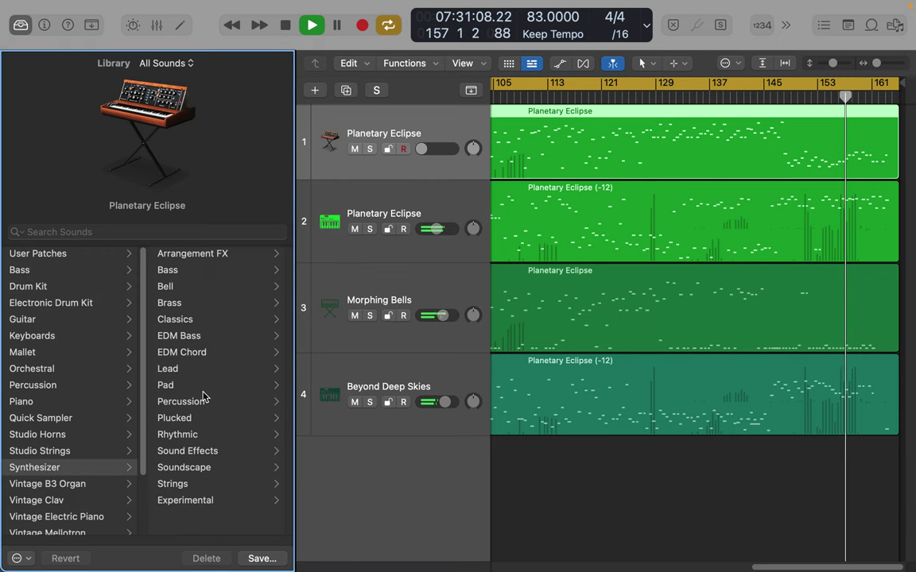
click(190, 434)
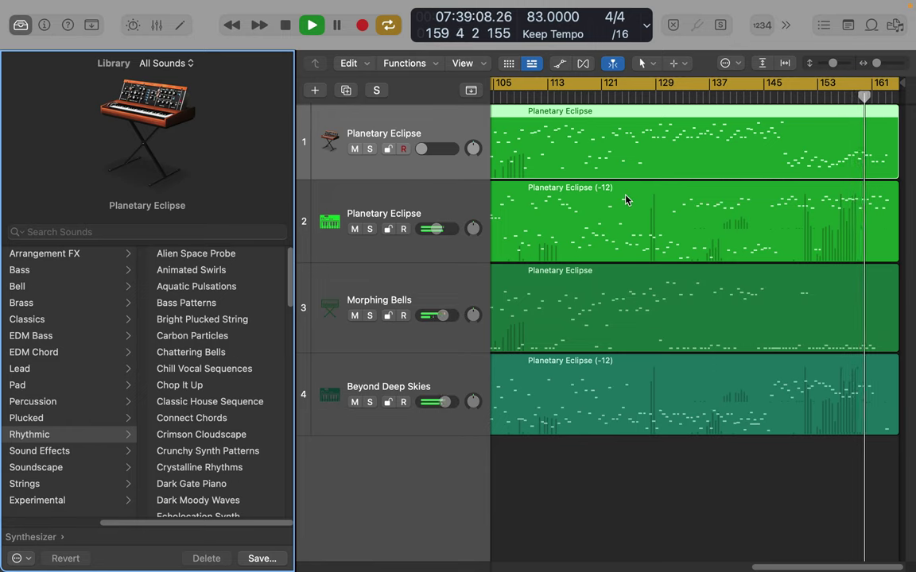
Raise the volume of track 3 slightly, then play it soloed from the beginning of the project.
drag(449, 315, 507, 317)
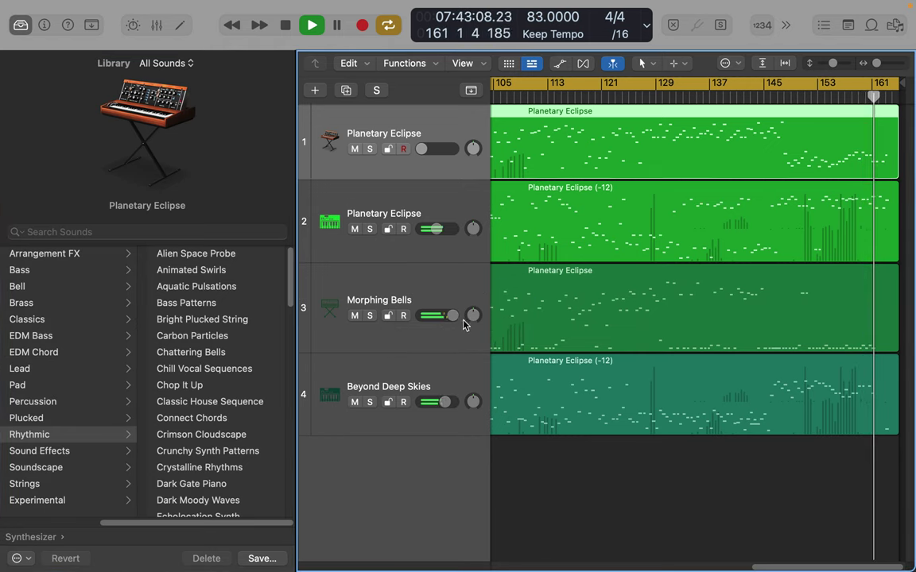
drag(451, 315, 356, 302)
click(369, 317)
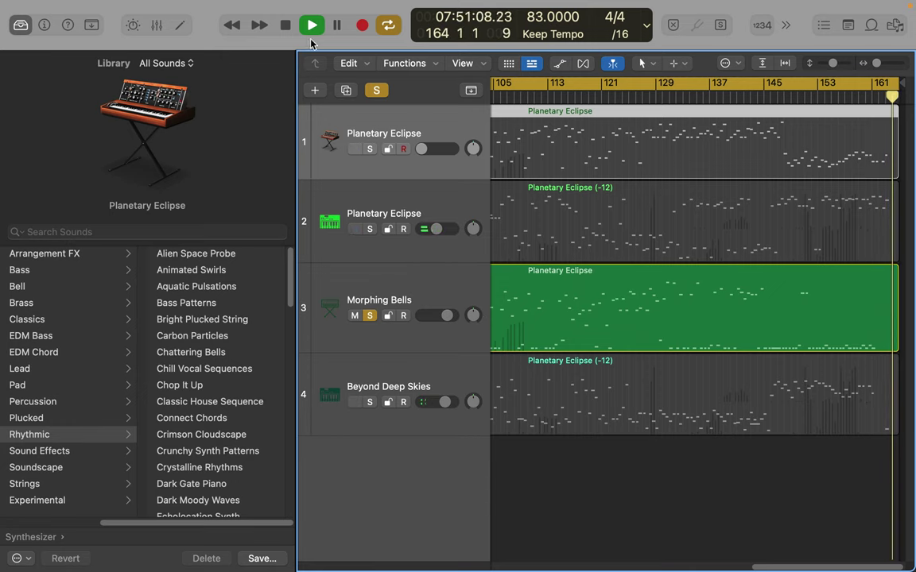
double_click(285, 29)
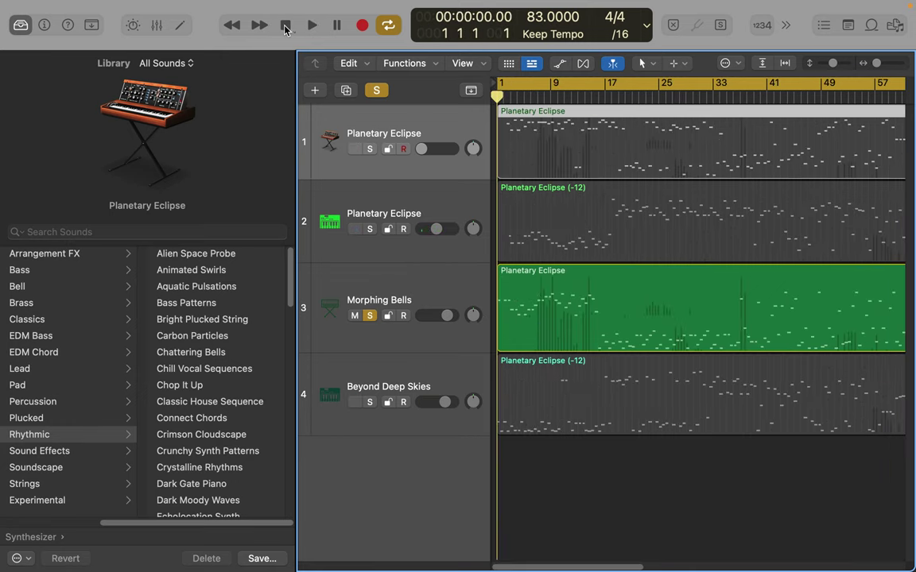
click(312, 26)
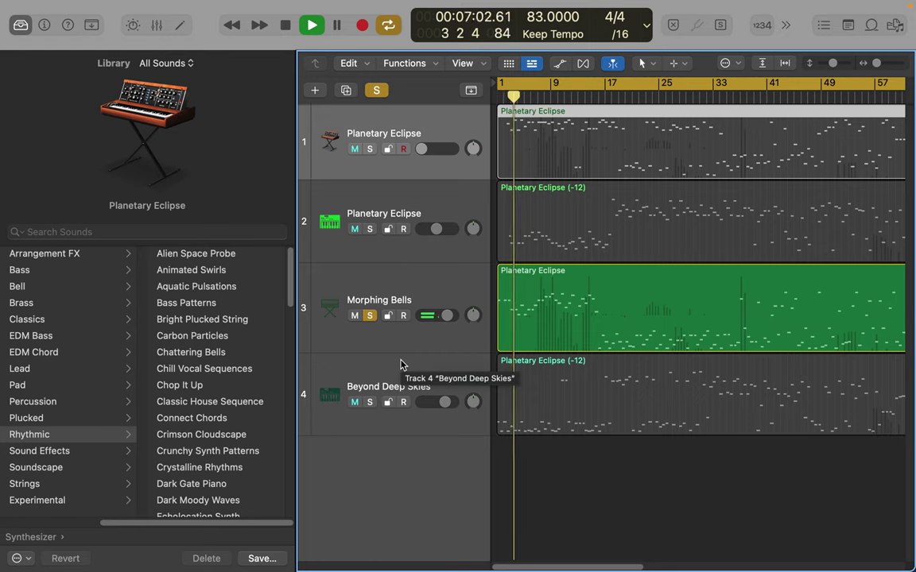
Solo tracks 2 and 4 together with track 3 to hear the three parts combined without track 1.
click(368, 230)
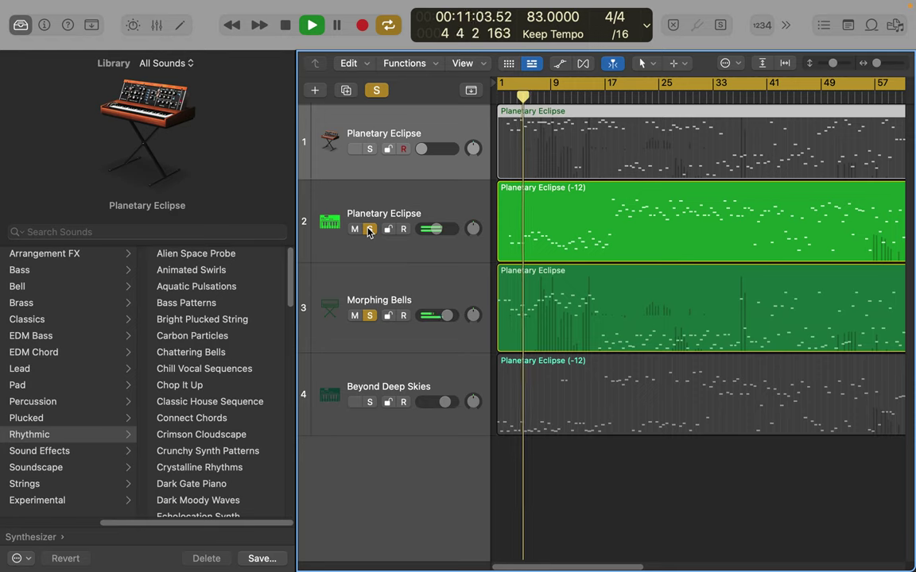
click(371, 150)
click(371, 150)
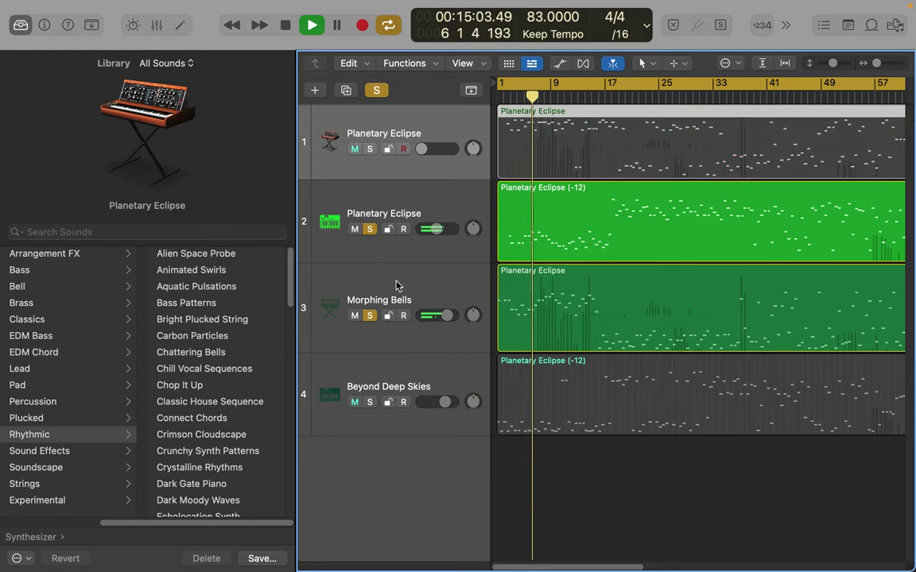
click(369, 402)
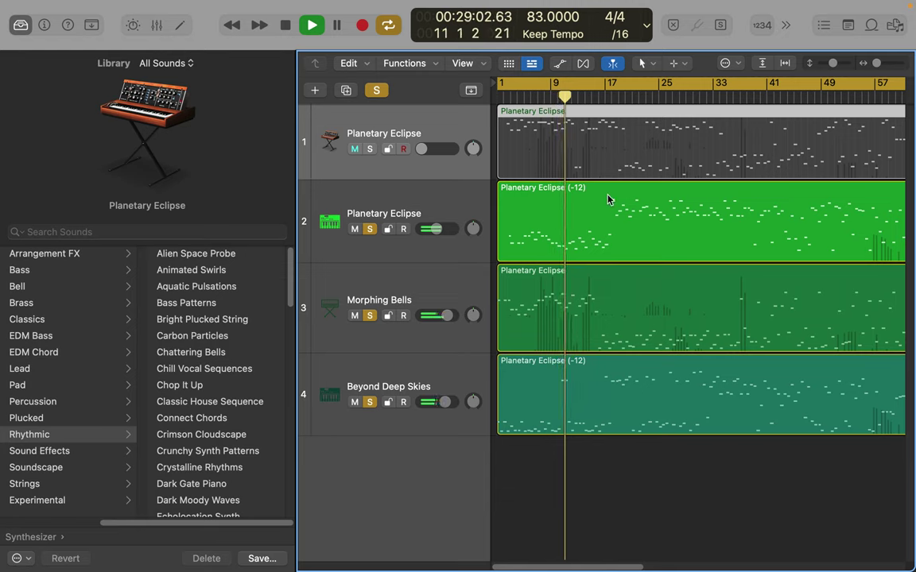
Replace the sound of track 1 with the Animated Swirls patch and clear all track solos.
click(200, 270)
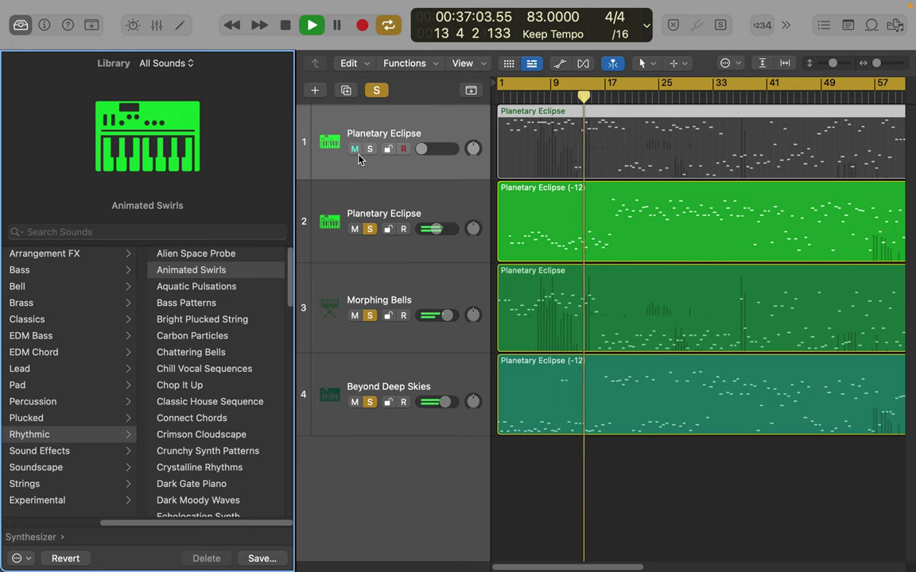
click(376, 90)
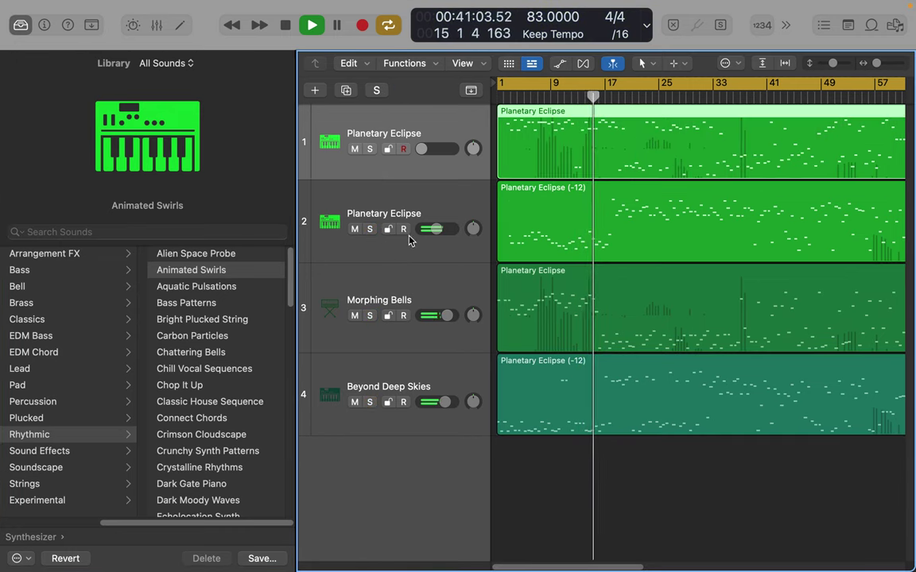
Balance the mix by raising track 1's volume to mid-high, lowering track 4 slightly and raising track 3 slightly.
drag(421, 149, 444, 151)
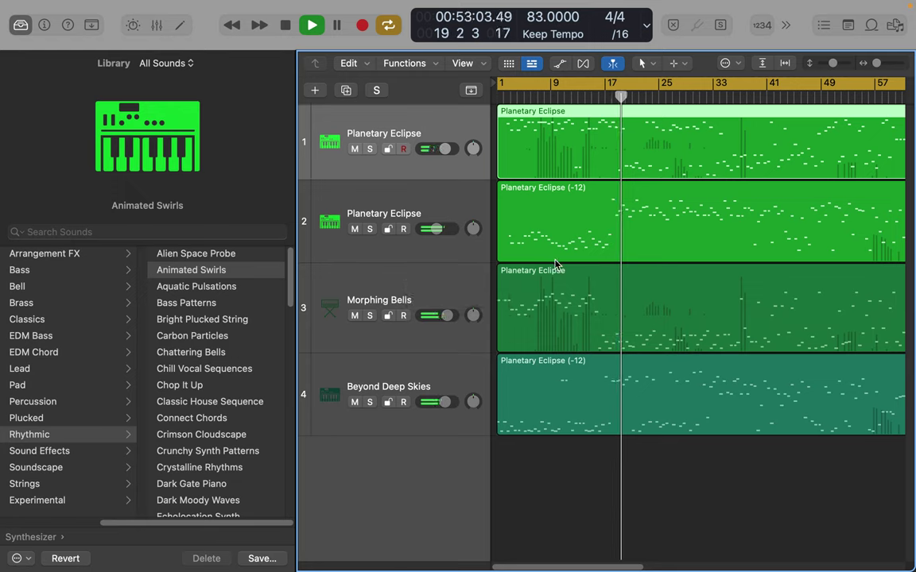
drag(442, 403, 430, 404)
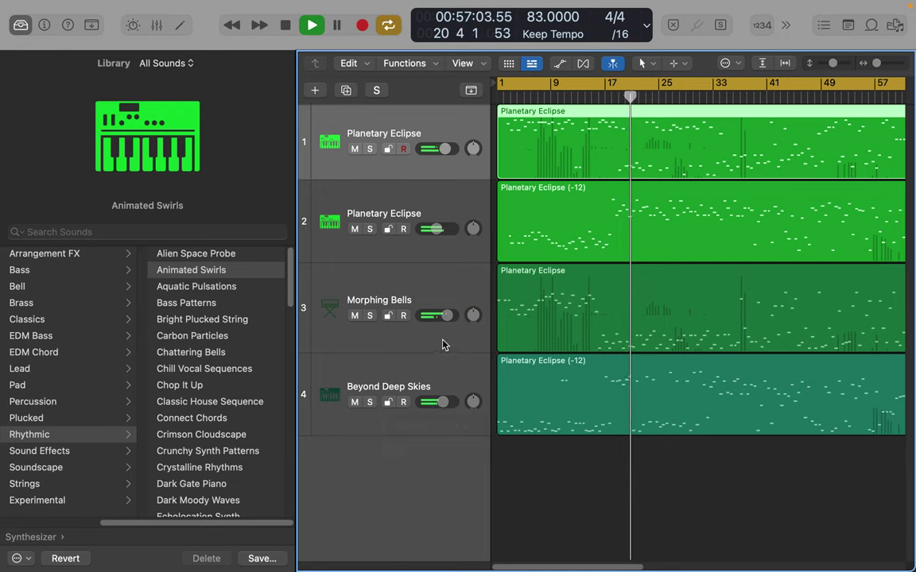
drag(446, 316, 552, 320)
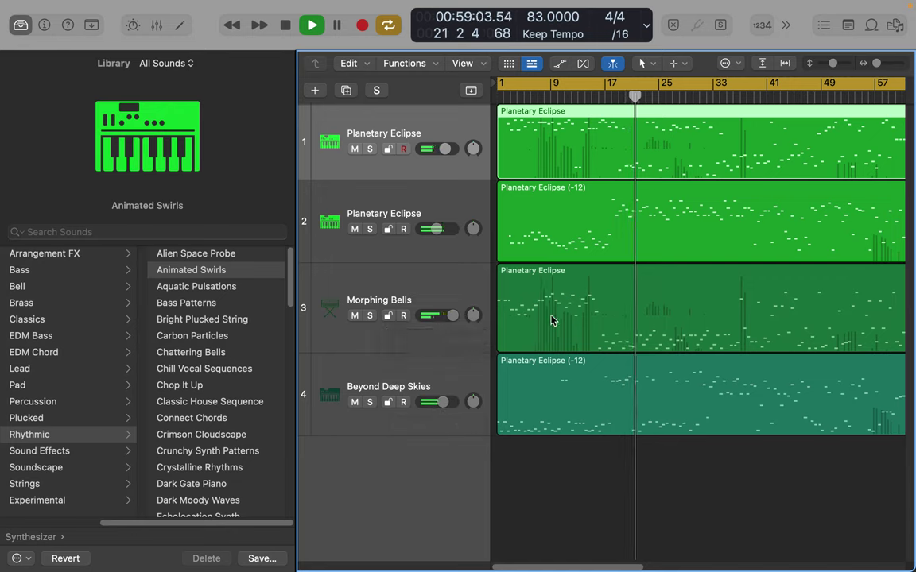
Lower track 3's volume slightly and try the Dreamy Music Box Bells and Echoing Glass Bells patches on it.
drag(452, 316, 439, 316)
click(373, 284)
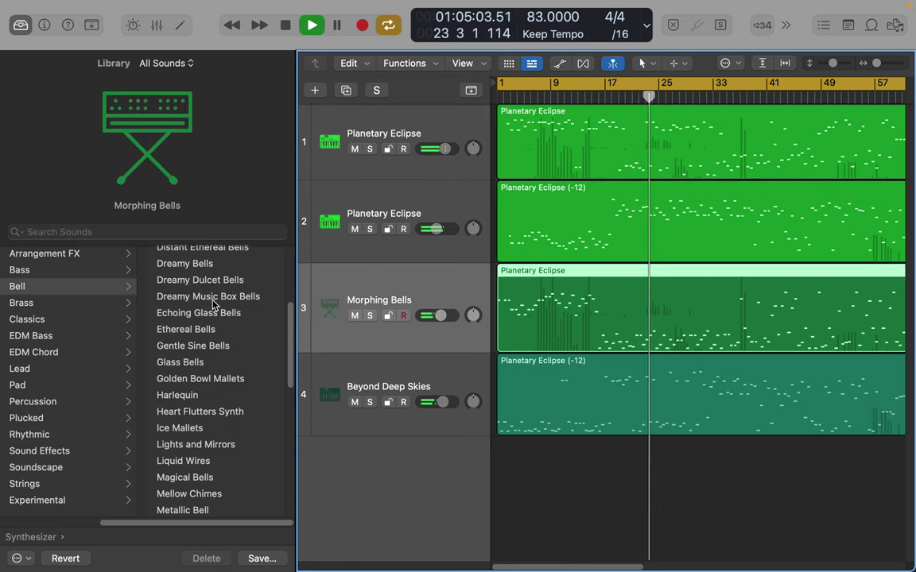
click(212, 298)
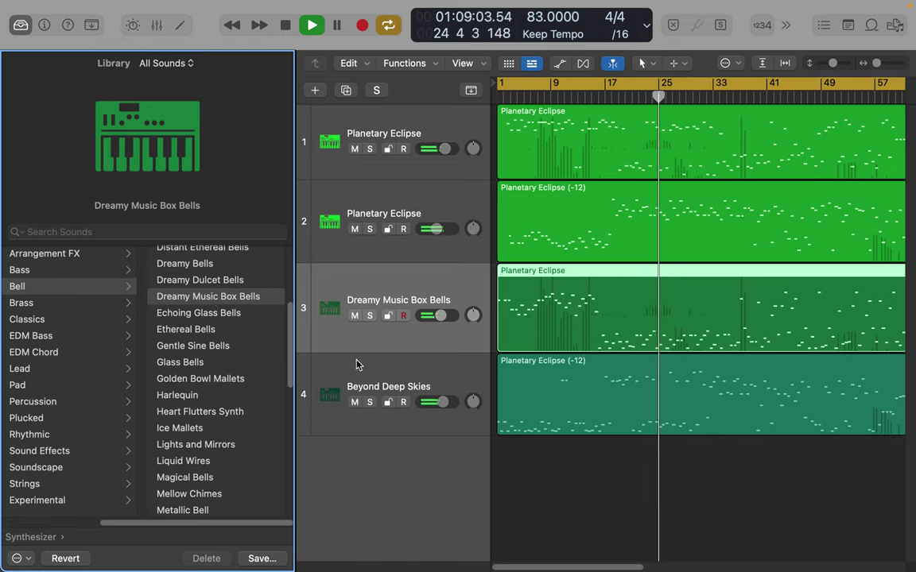
drag(444, 323, 500, 314)
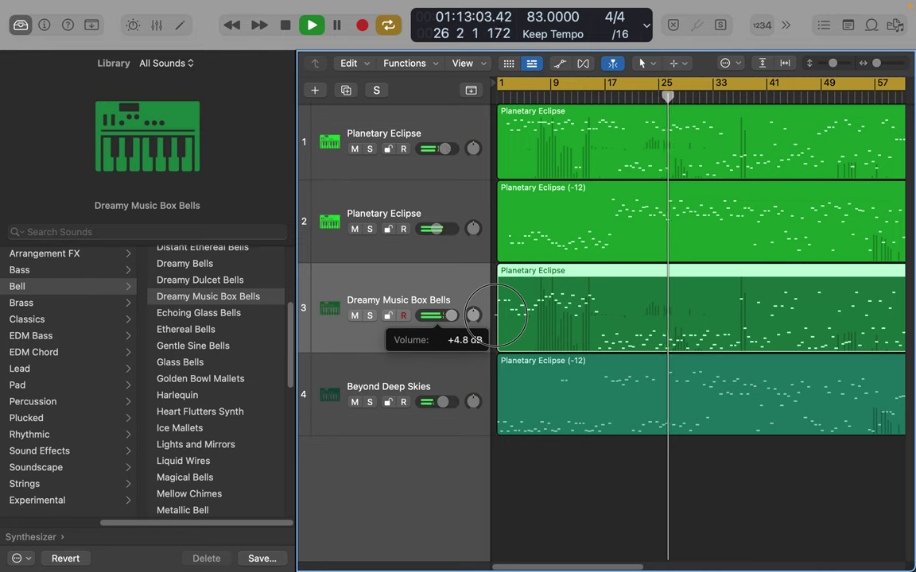
drag(501, 313, 455, 337)
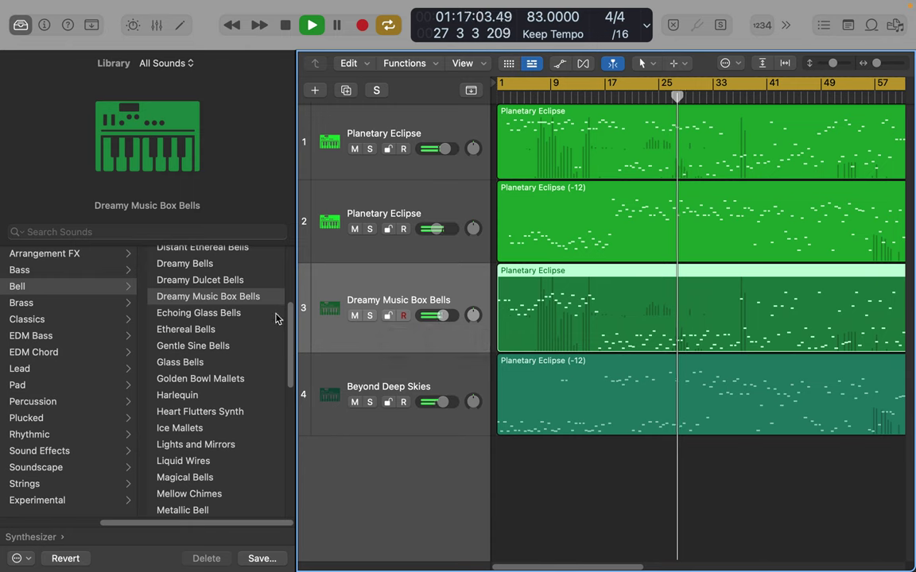
click(234, 317)
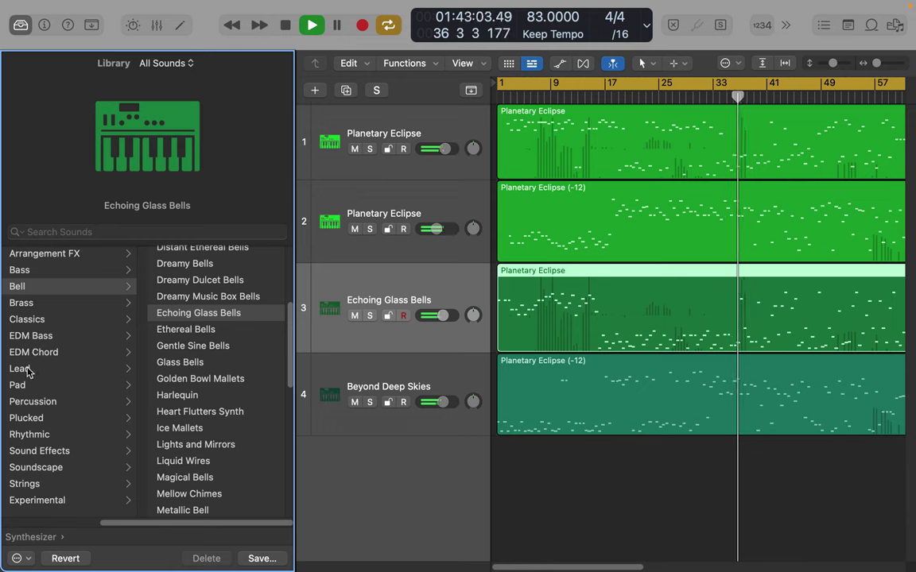
Try the Ethereal Mallets percussion patch on track 3 with the track's volume raised slightly.
click(24, 403)
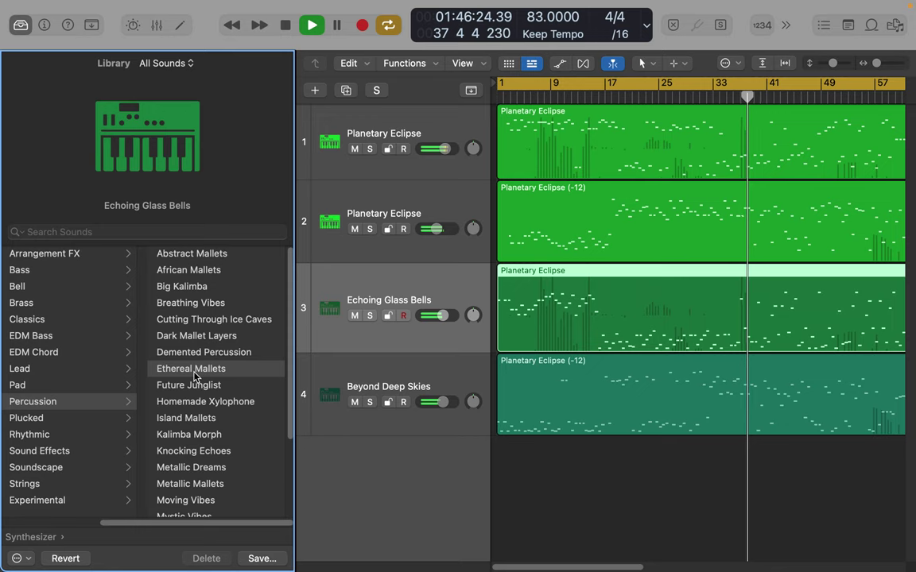
click(194, 370)
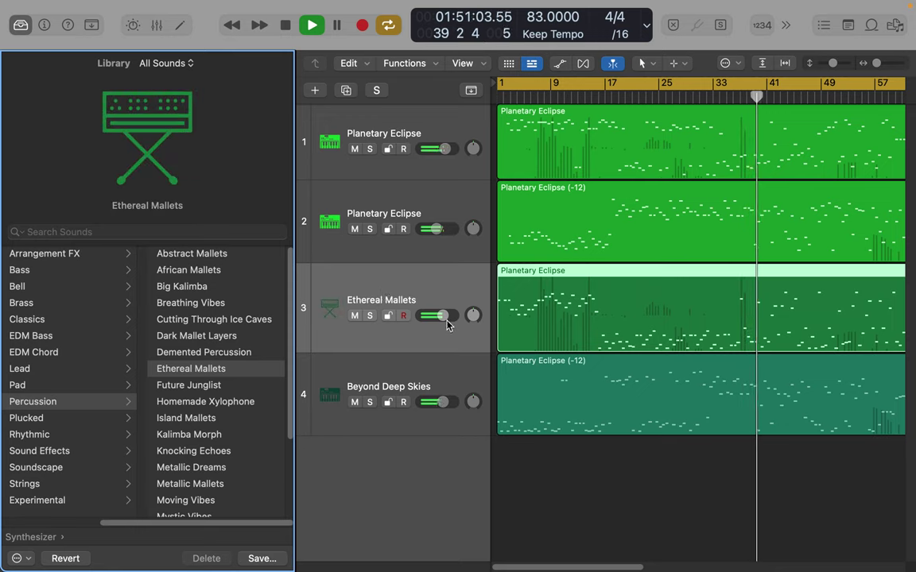
drag(443, 317, 623, 321)
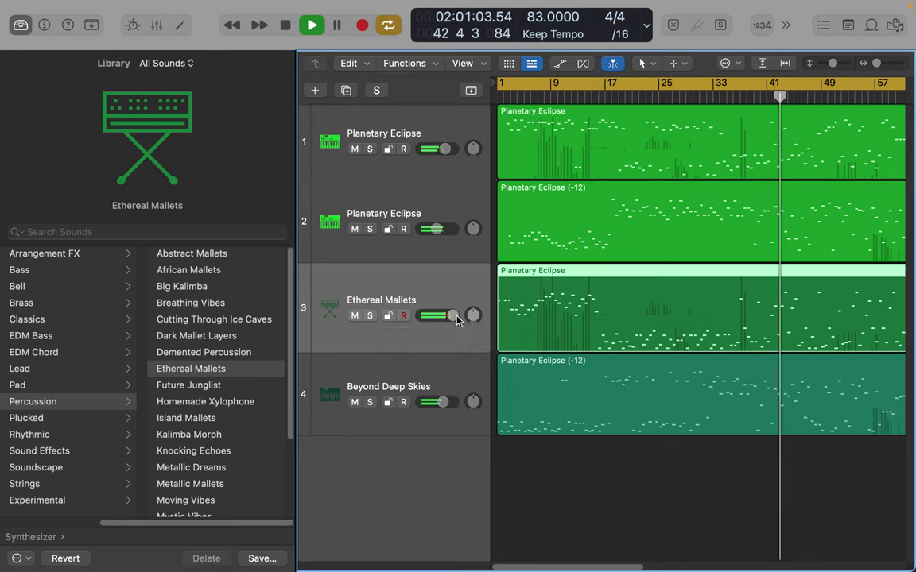
drag(458, 319, 445, 318)
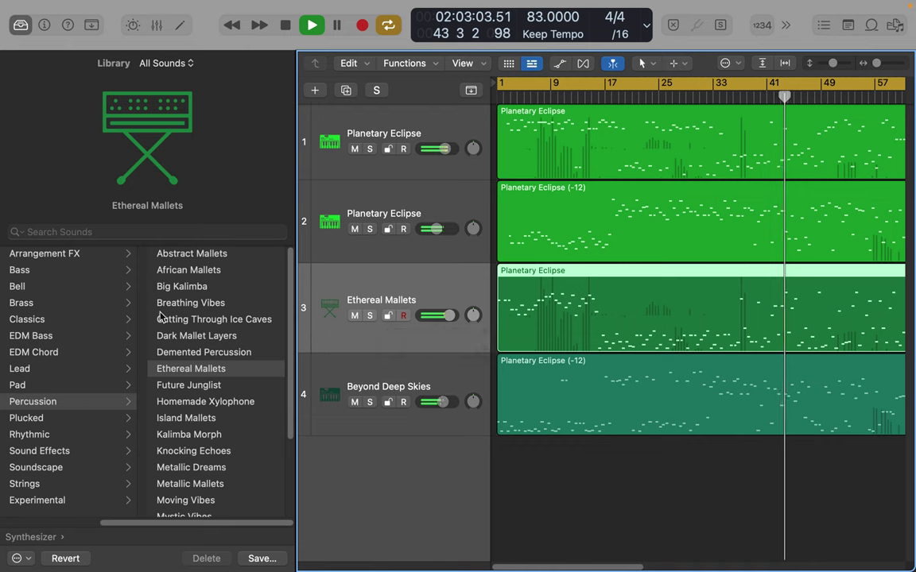
Try the Future Strings patch from the Rhythmic category on track 3.
click(32, 434)
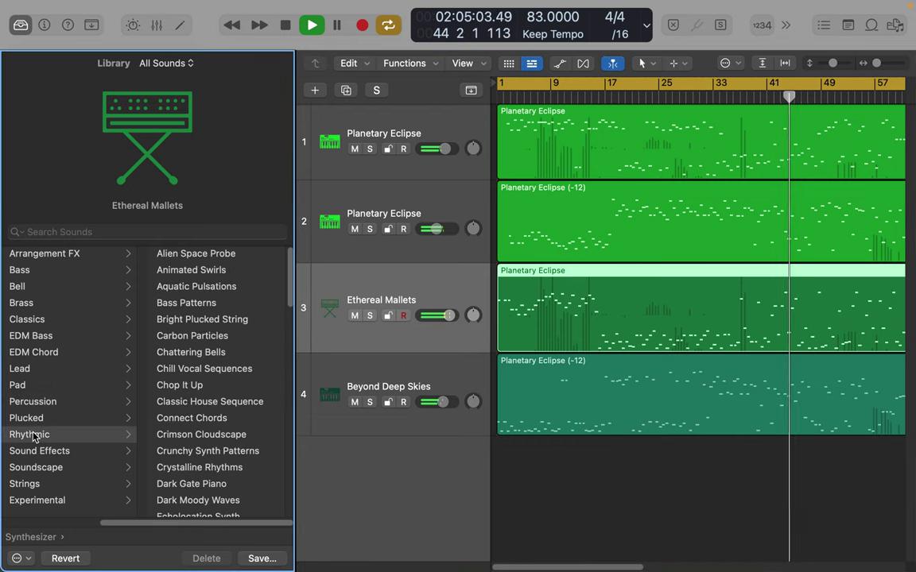
scroll(204, 430, down, 3)
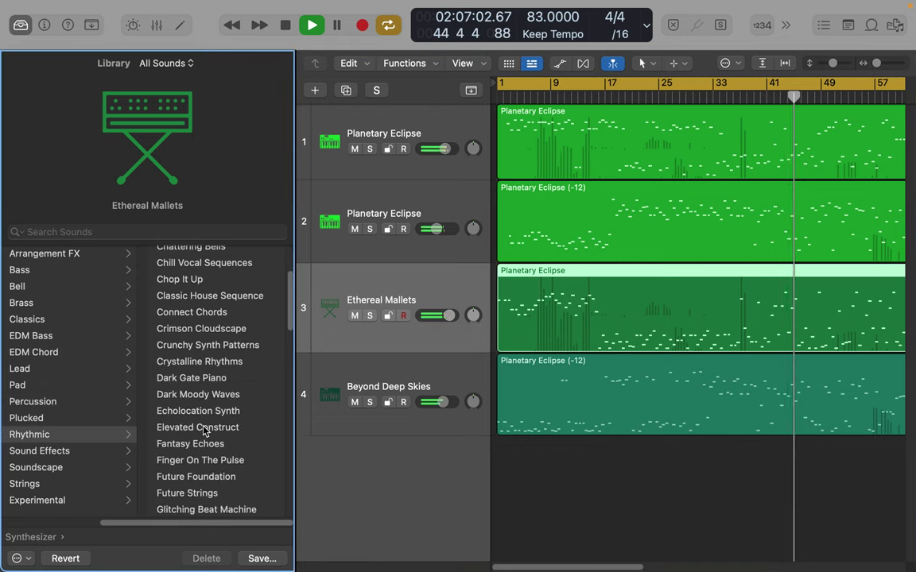
scroll(203, 430, down, 2)
scroll(203, 426, down, 4)
scroll(204, 425, down, 1)
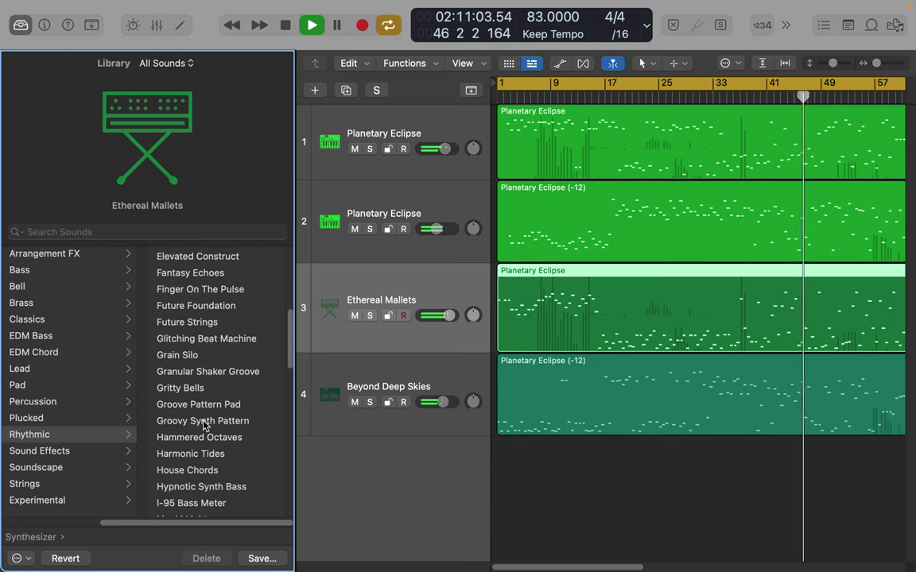
click(210, 323)
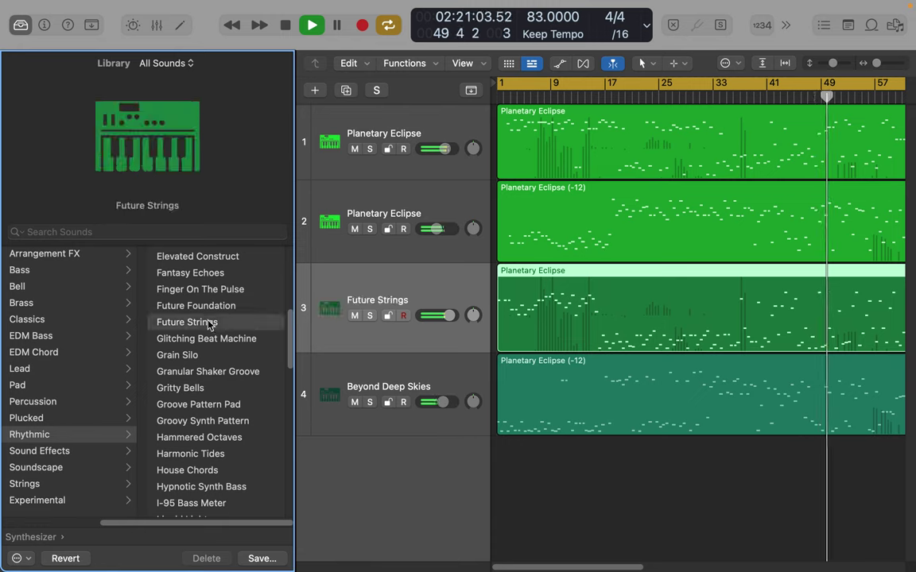
Solo track 3 and audition the Gritty Bells and Machines In Harmony rhythmic patches on it.
click(370, 316)
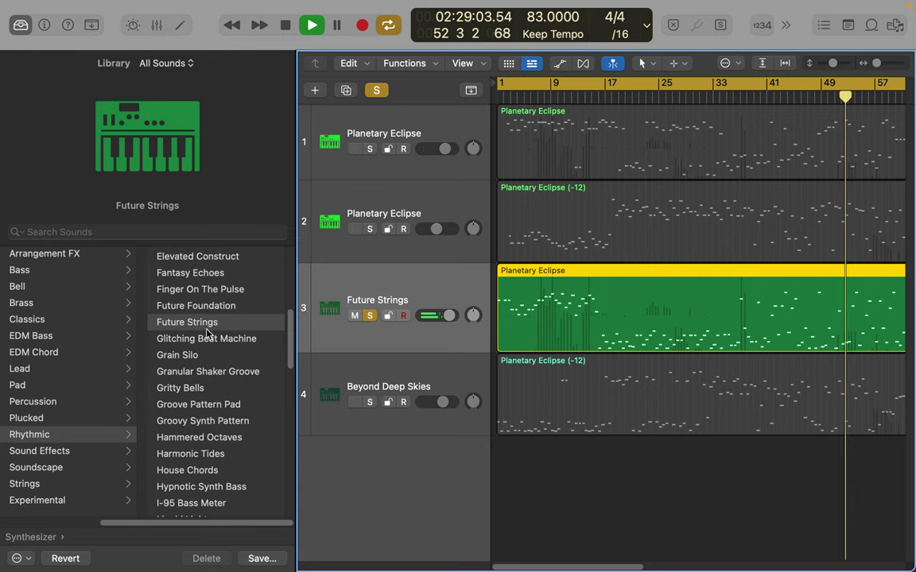
click(189, 389)
scroll(189, 390, down, 1)
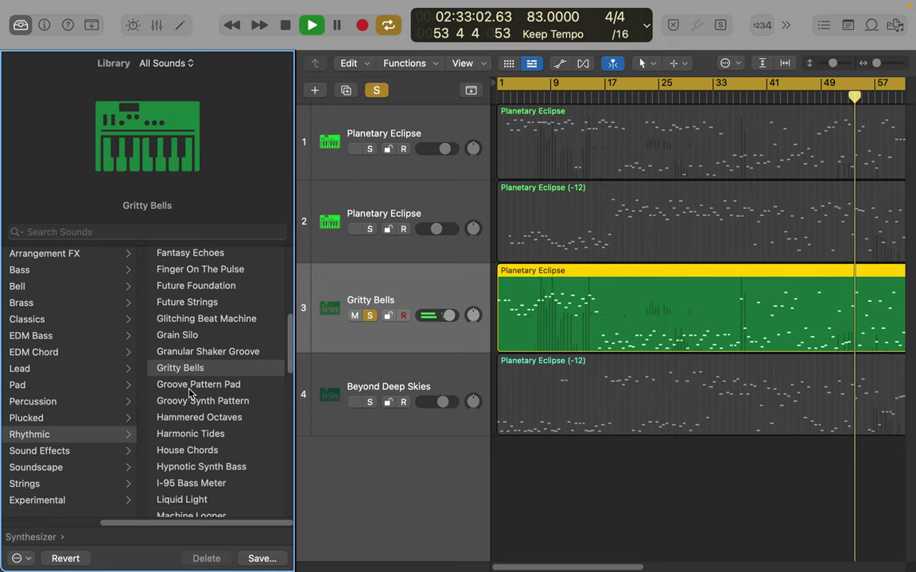
scroll(189, 391, down, 2)
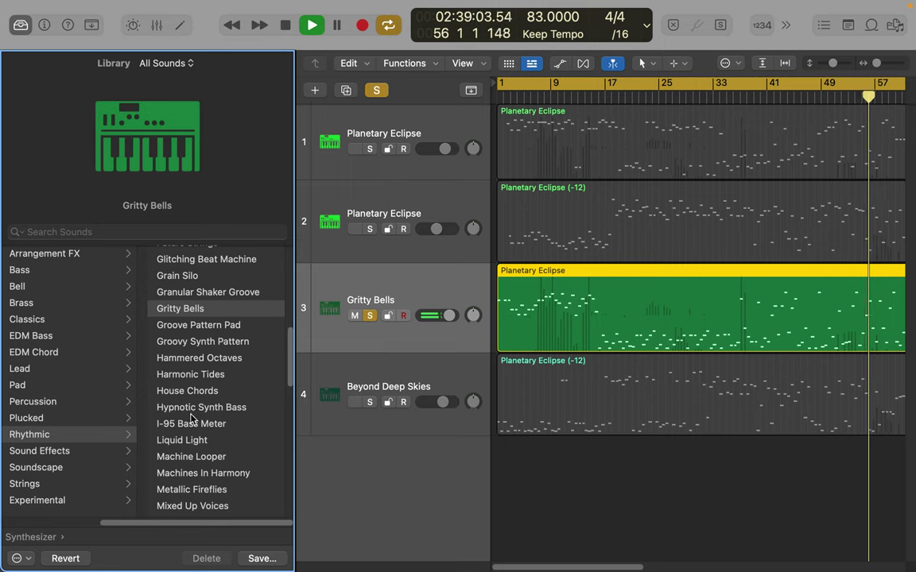
click(179, 473)
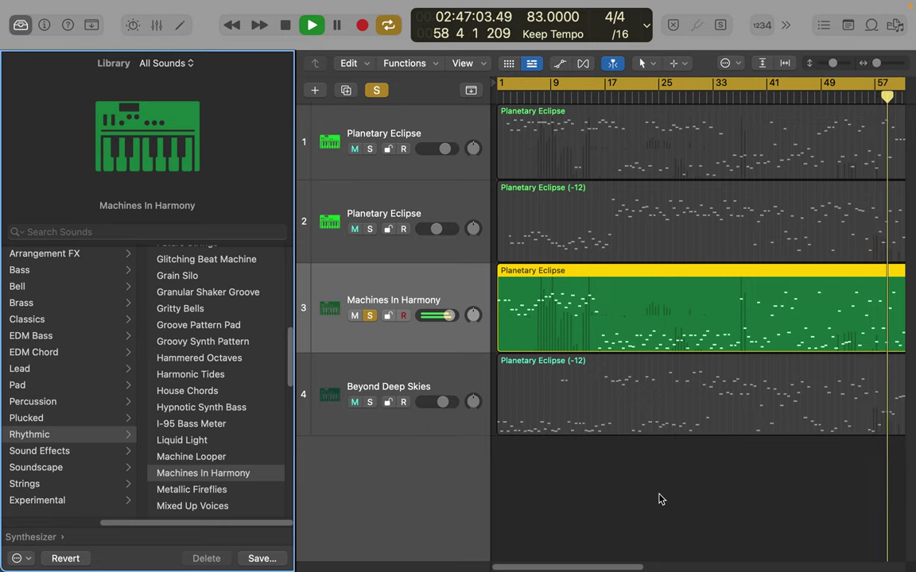
Replace track 3's sound with the Harmonic Tides patch and nudge the track's volume up very slightly.
key(super+Left)
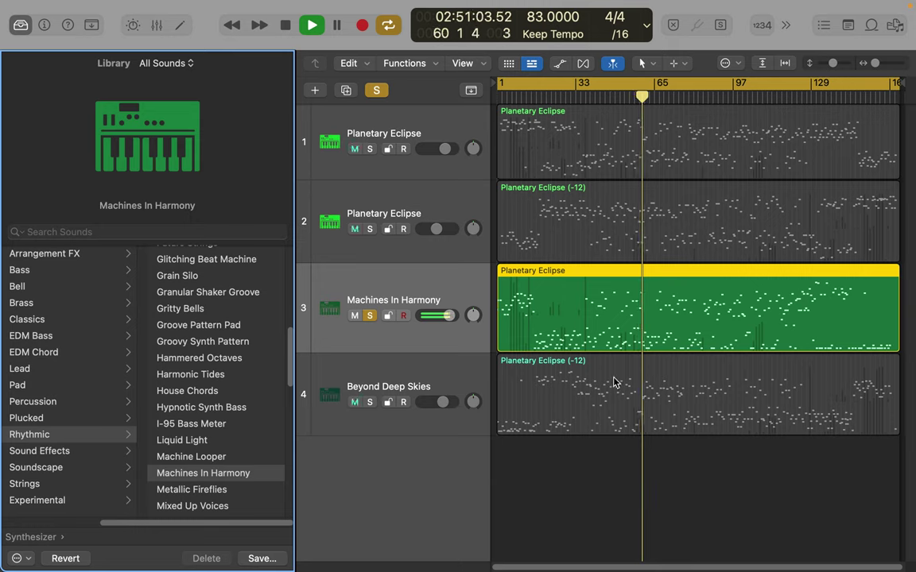
click(222, 377)
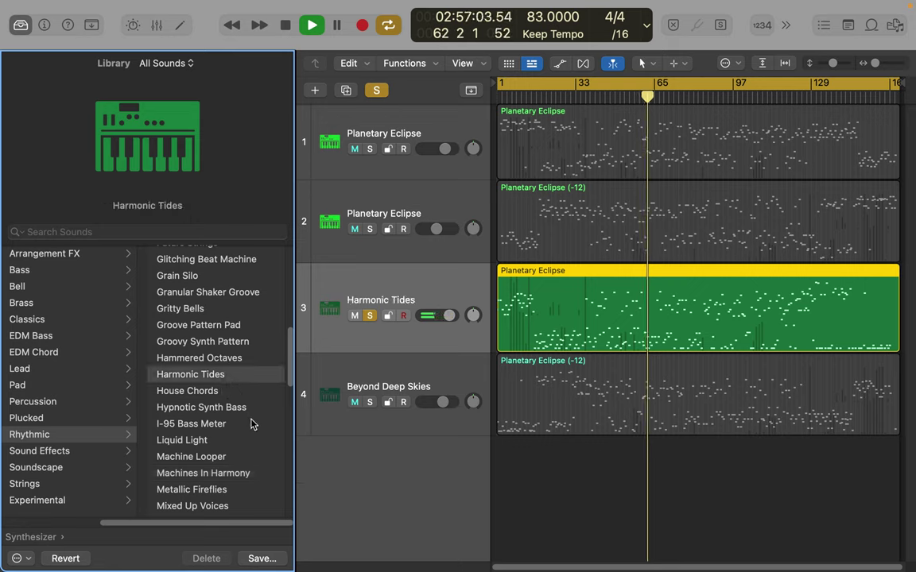
drag(449, 315, 452, 316)
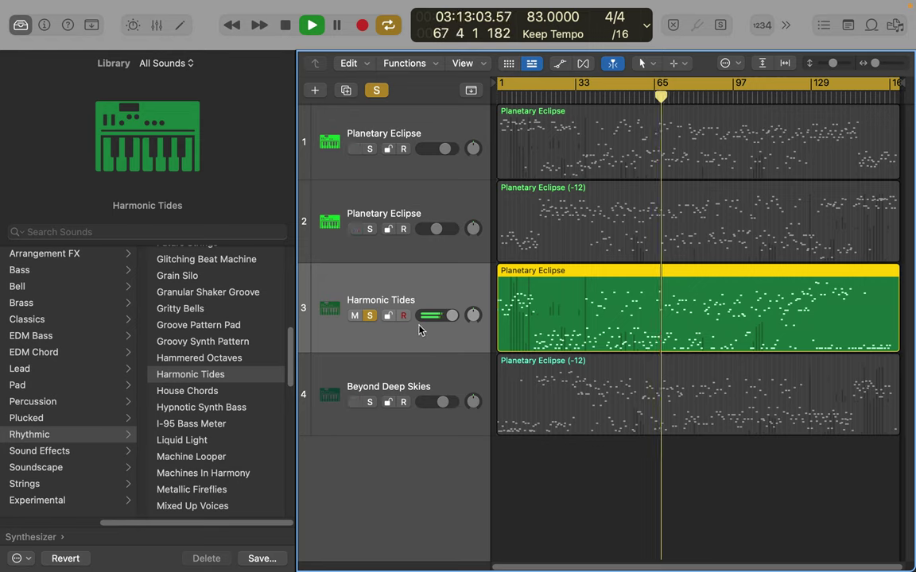
click(447, 316)
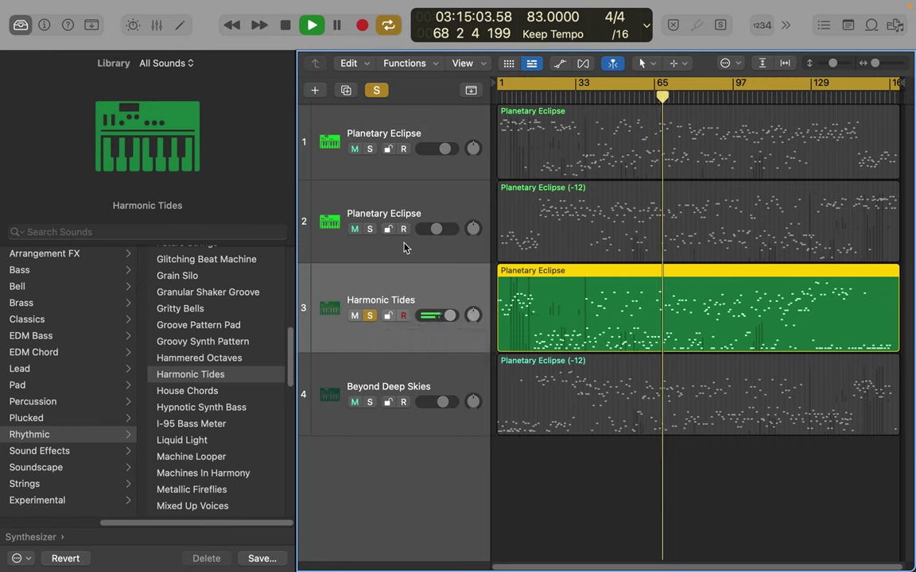
Solo track 2 alongside Harmonic Tides, replace its sound with the Analog Spheres pad and raise its volume slightly.
click(369, 229)
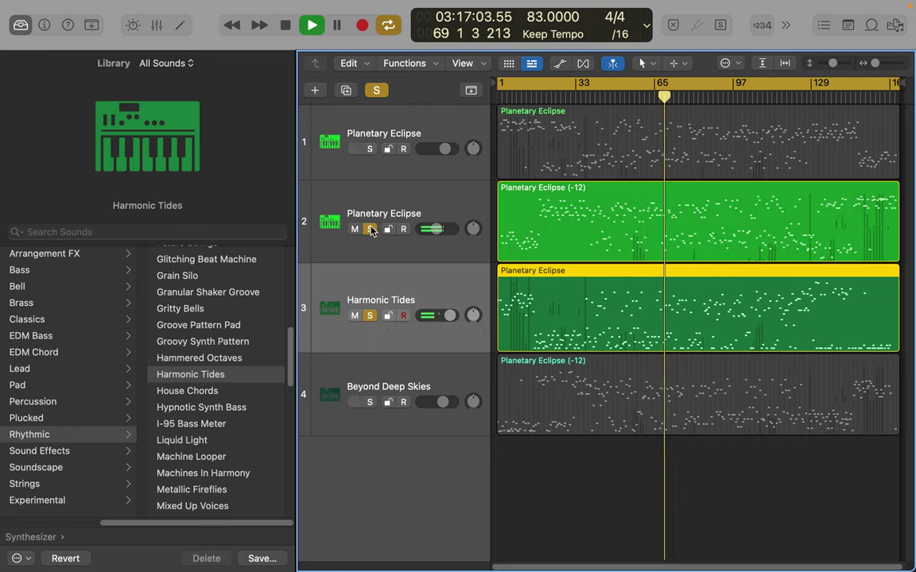
click(389, 200)
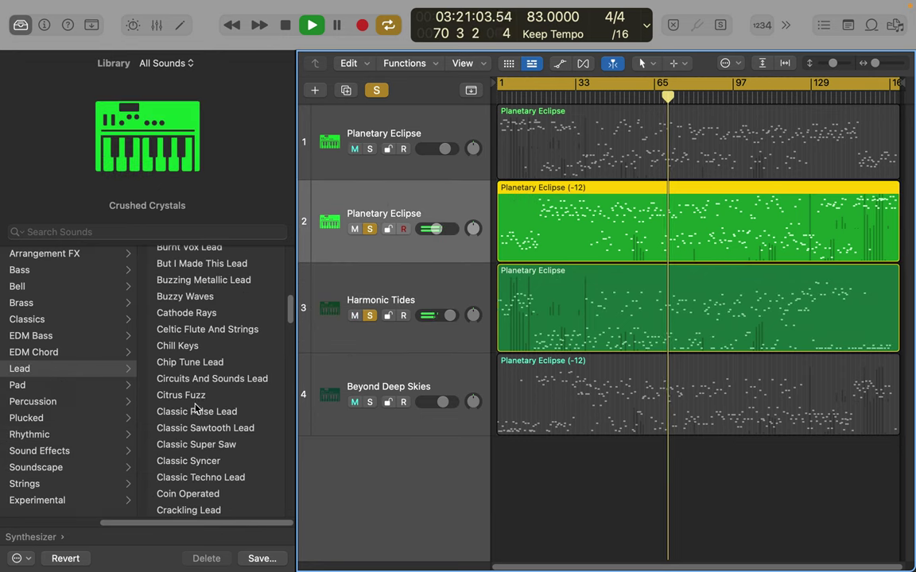
click(54, 384)
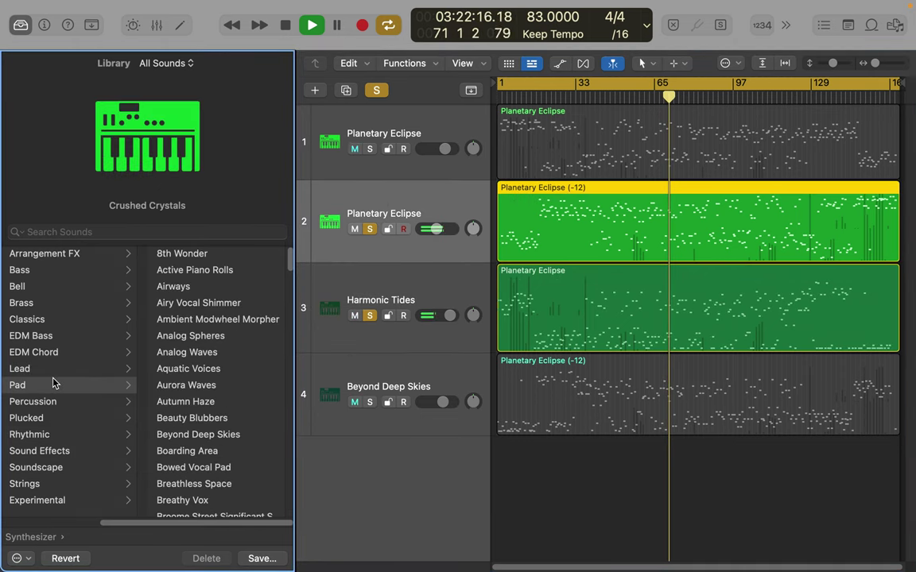
click(185, 342)
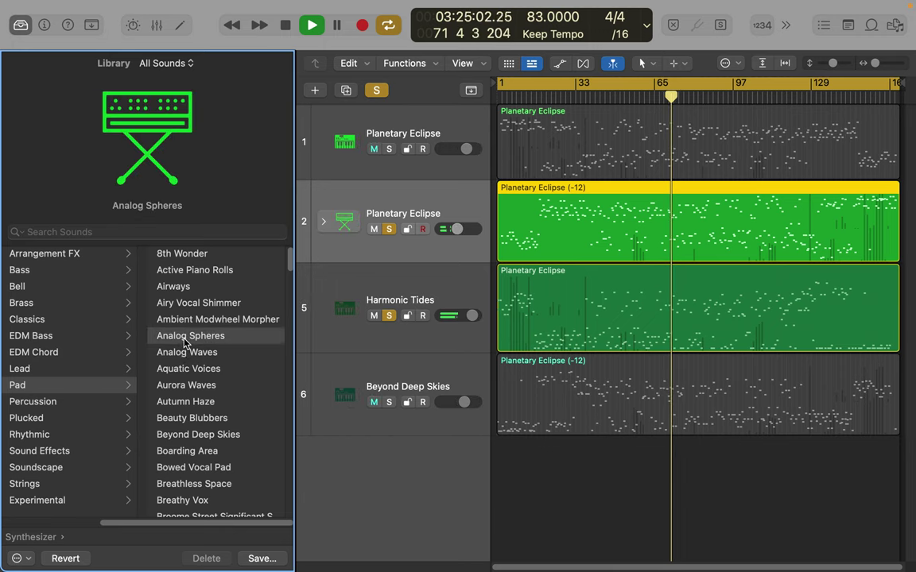
drag(457, 230, 460, 230)
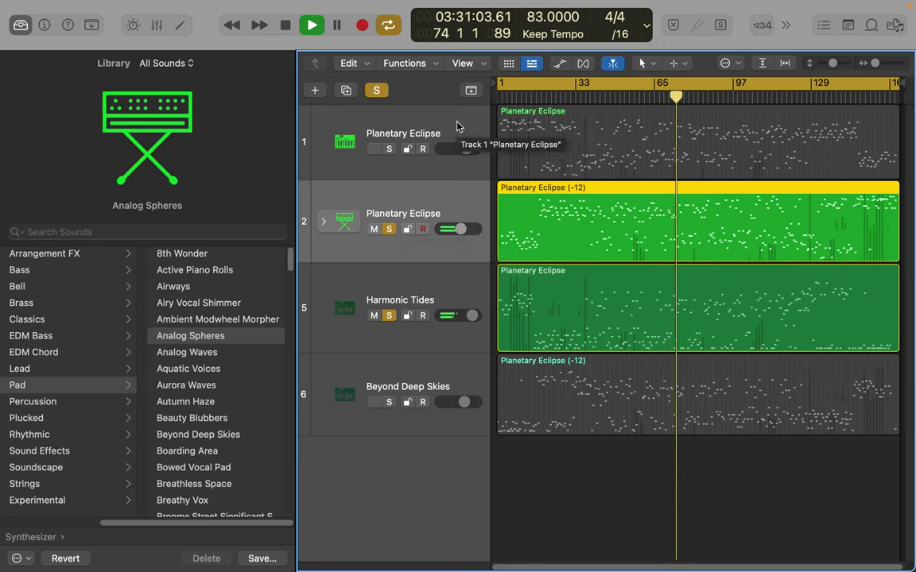
Add track 1 to the solo, clear all solos and slightly lower the Beyond Deep Skies track's volume.
click(389, 150)
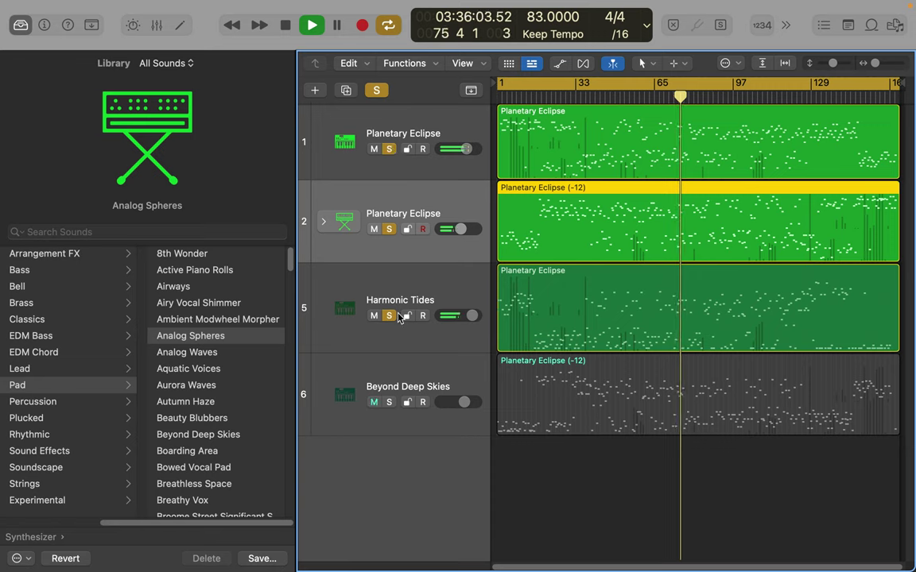
click(409, 387)
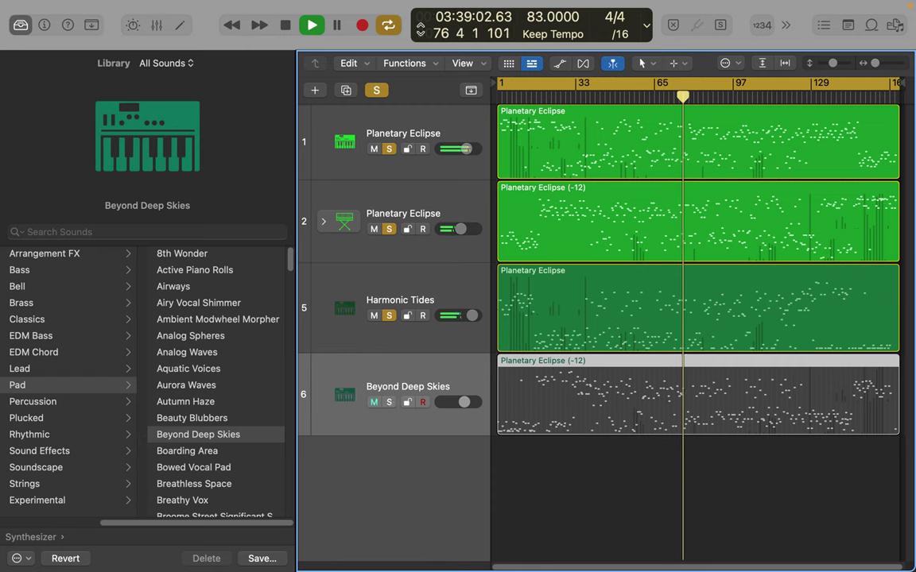
click(376, 92)
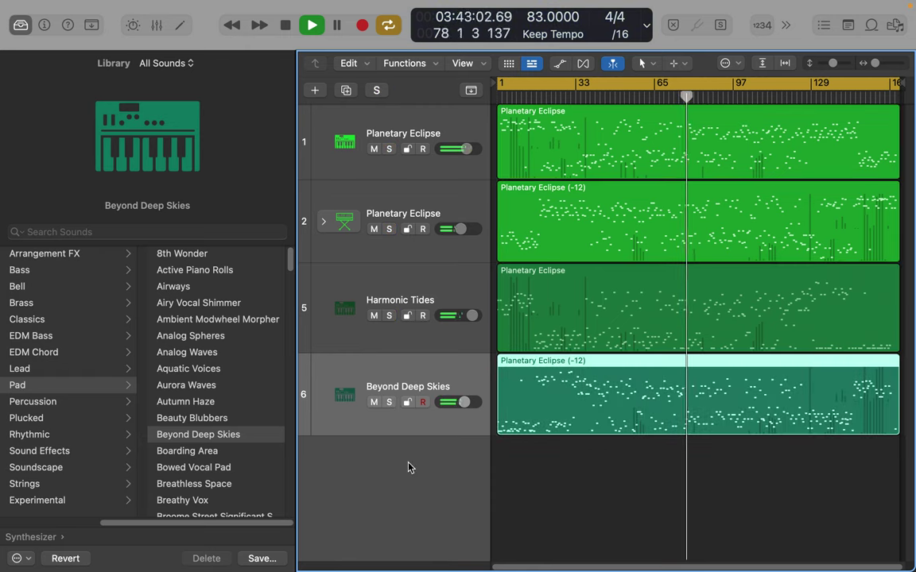
drag(466, 405, 427, 407)
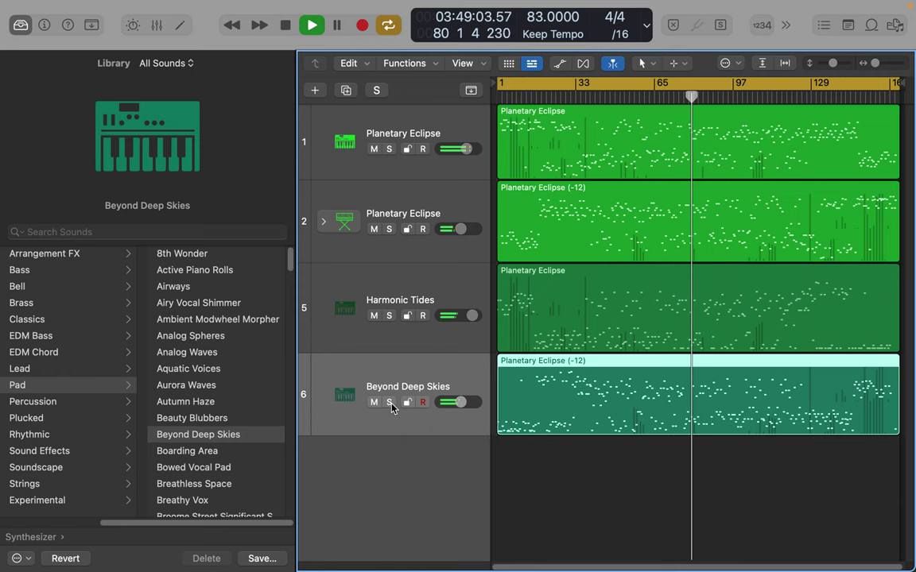
Solo the Beyond Deep Skies track and audition the Boarding Area, Beauty Blubbers, Autumn Haze, Aquatic Voices and Breathless Space pads on it.
click(389, 403)
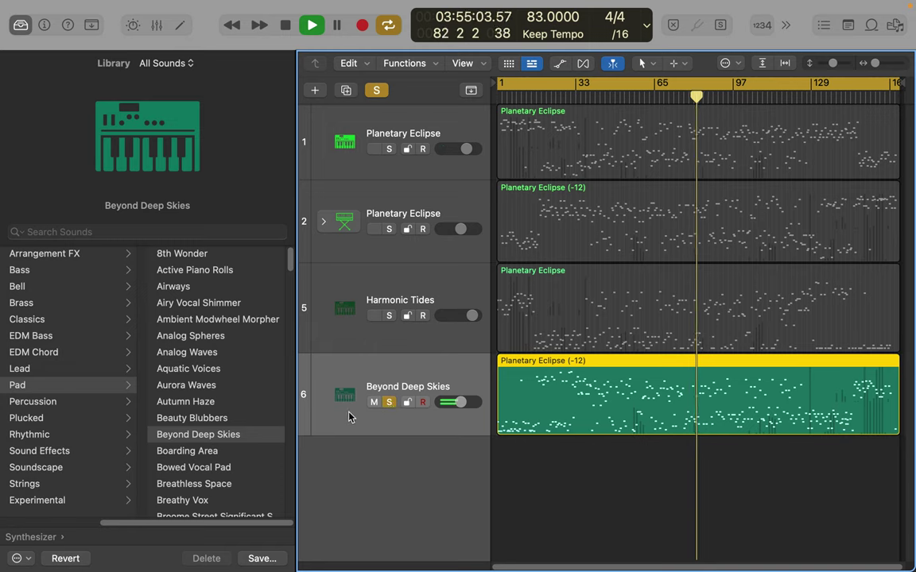
click(199, 451)
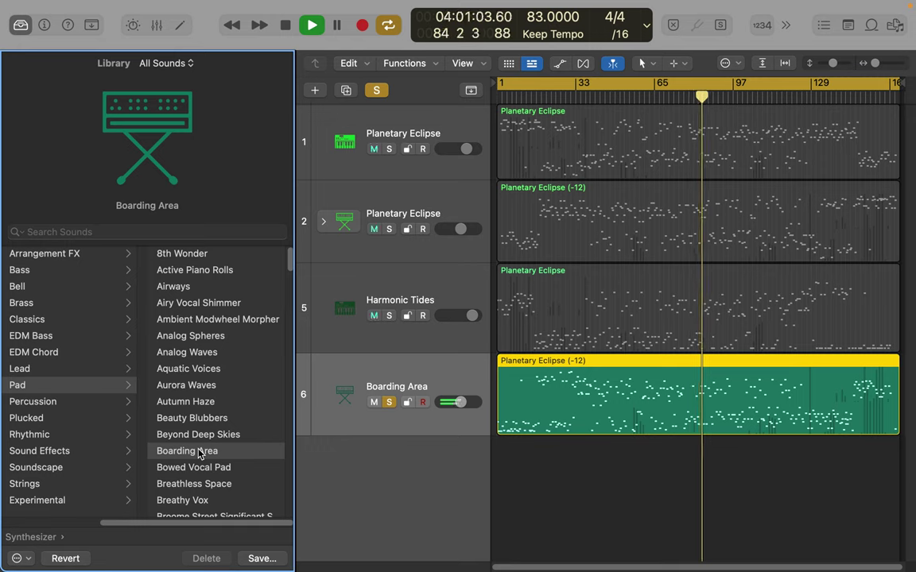
click(202, 419)
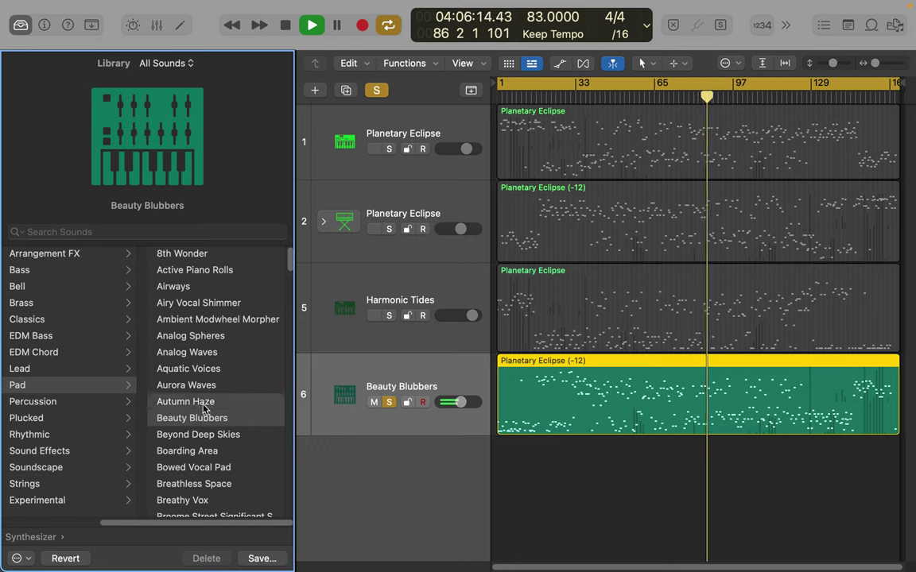
click(204, 407)
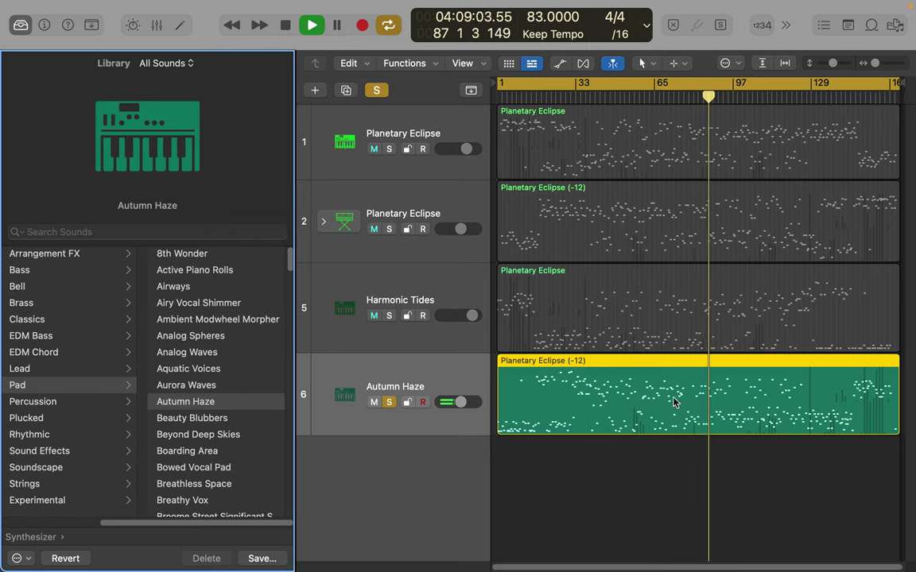
click(212, 370)
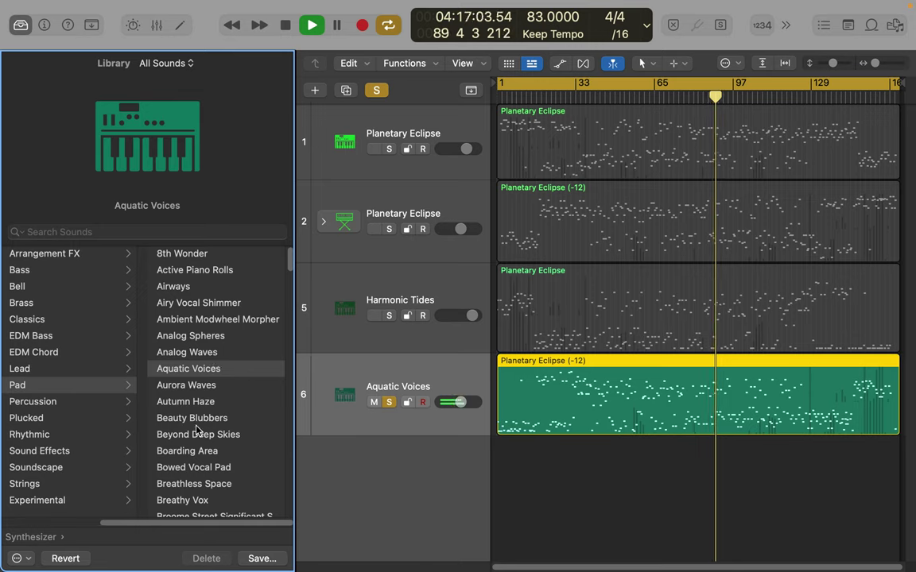
click(189, 485)
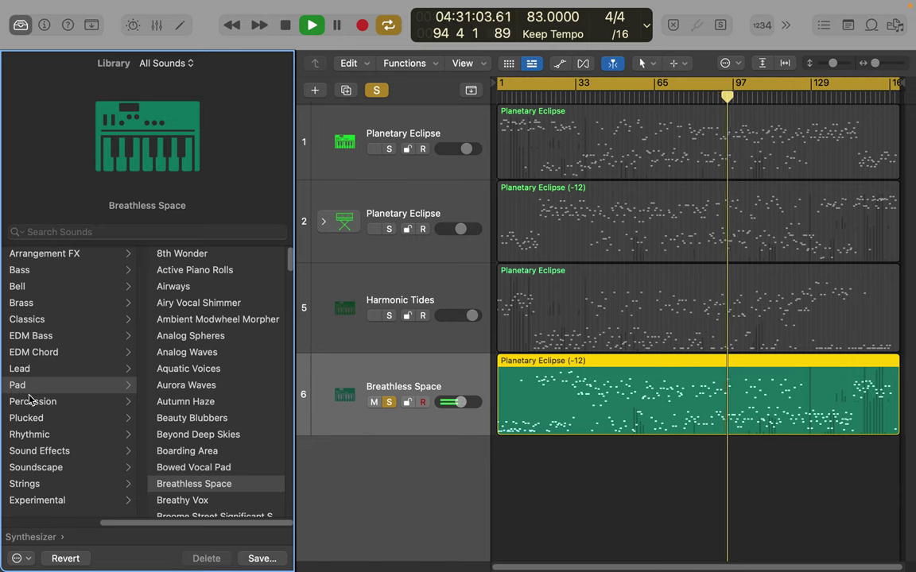
Replace track 6's sound with the Long Forgotten pad and raise the track's volume slightly.
scroll(225, 437, down, 15)
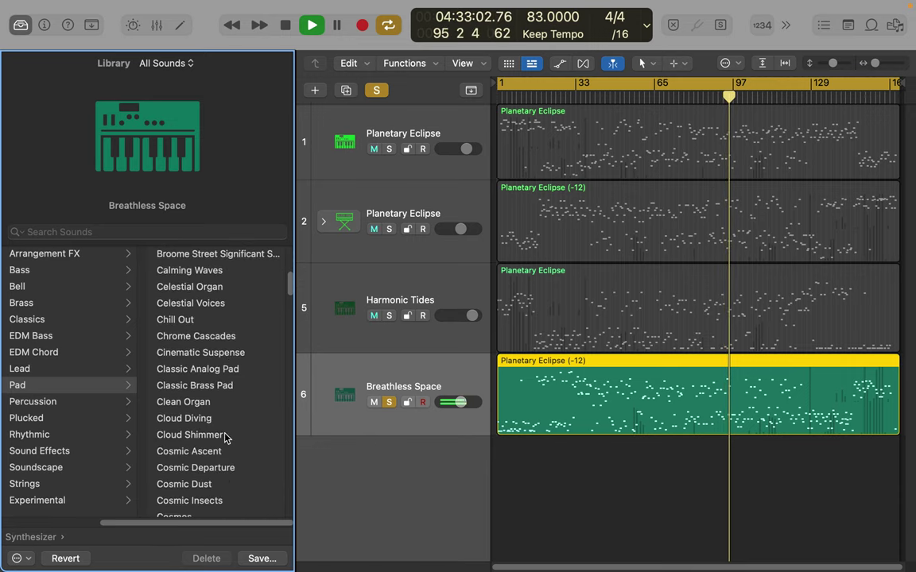
scroll(225, 437, down, 20)
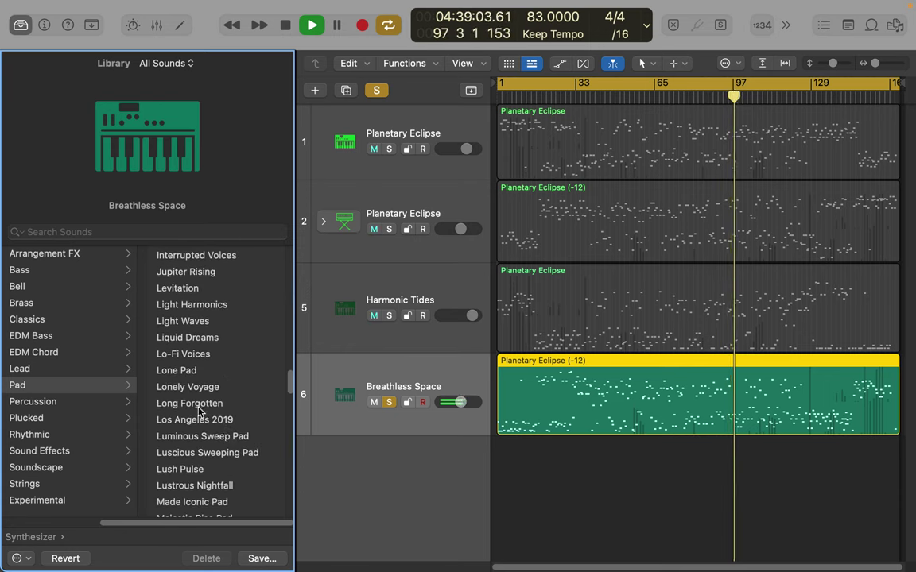
click(198, 405)
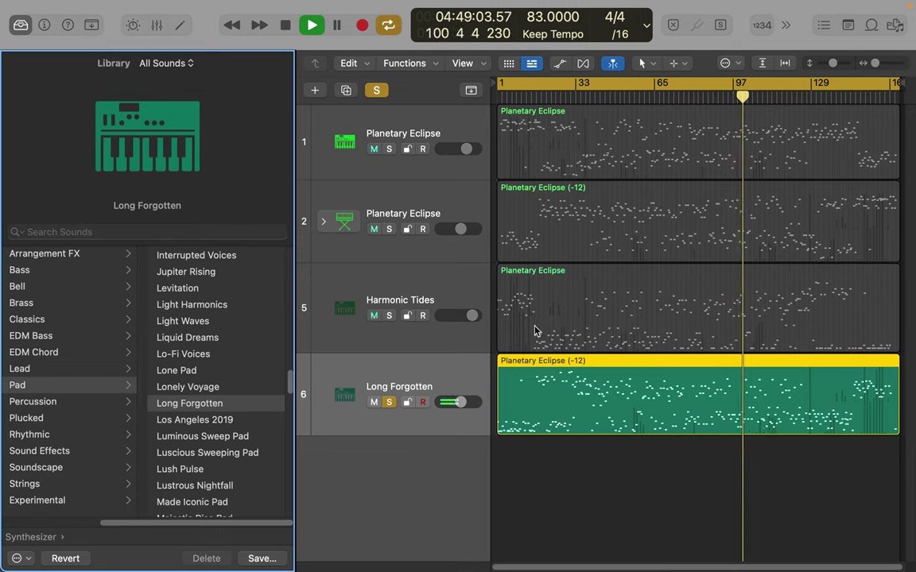
drag(466, 405, 476, 404)
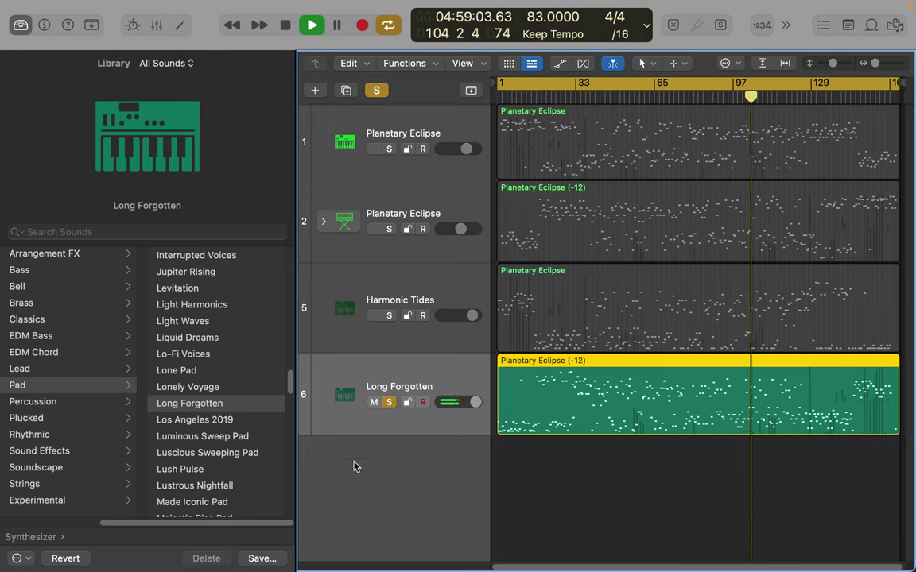
drag(476, 401, 468, 402)
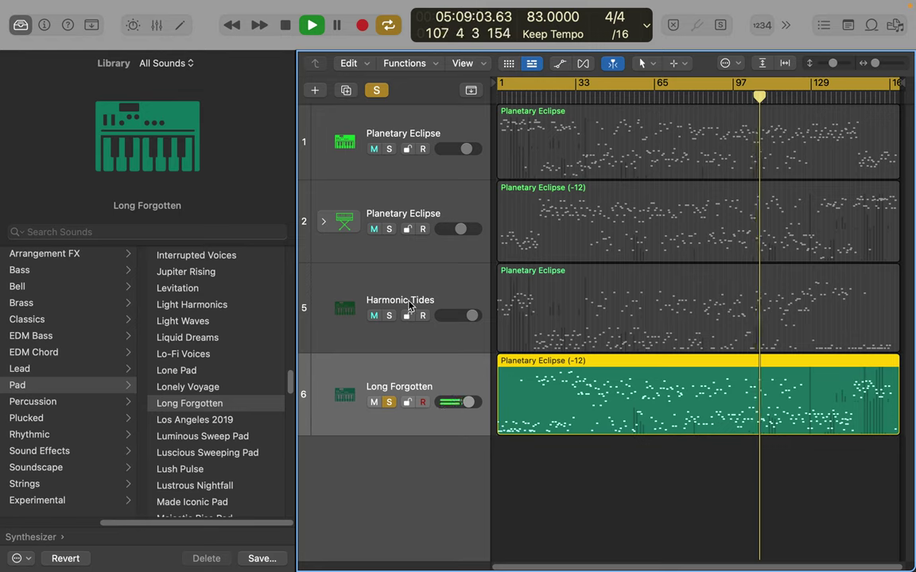
Solo the Harmonic Tides track alongside Long Forgotten and lower the Harmonic Tides volume slightly.
click(389, 316)
drag(472, 315, 464, 320)
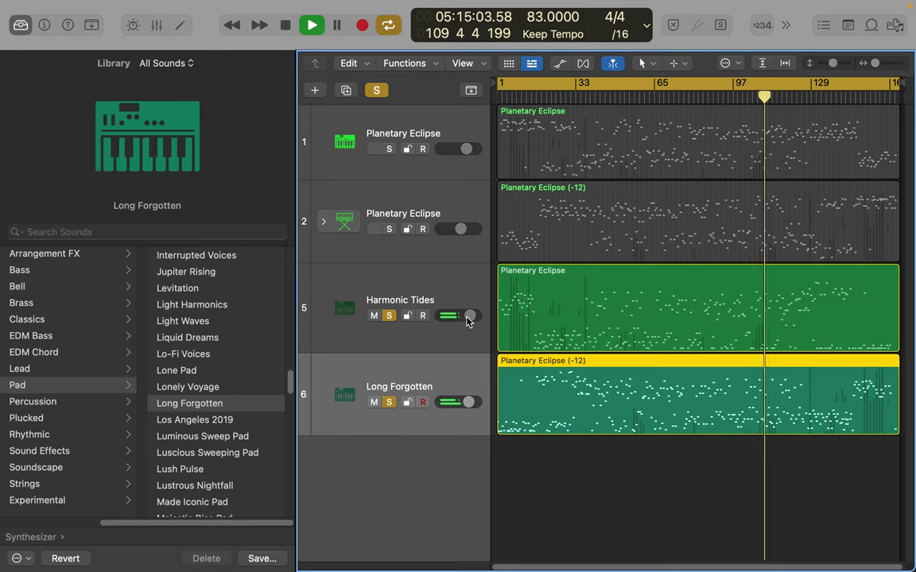
drag(469, 317, 461, 318)
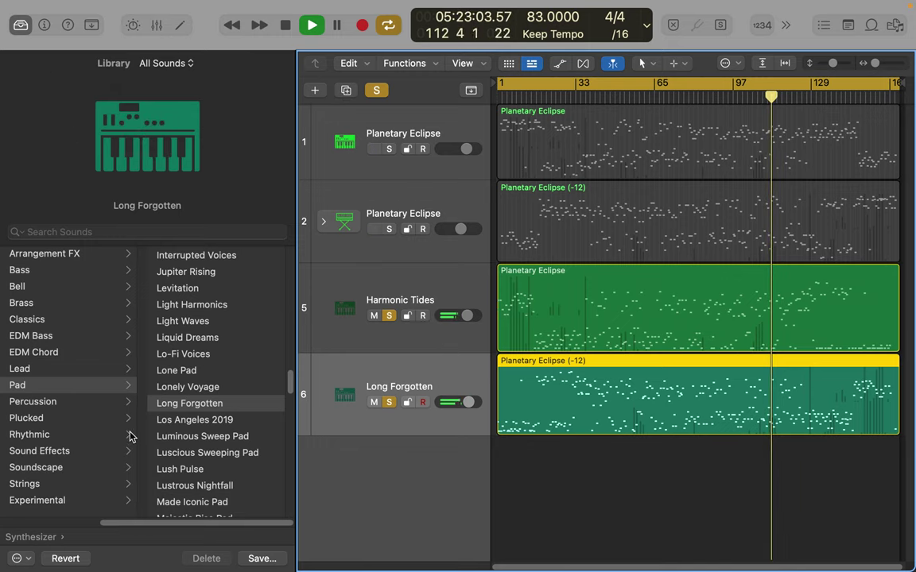
Hide the sound library, clear all solos and lower the project tempo to 63 BPM.
click(20, 25)
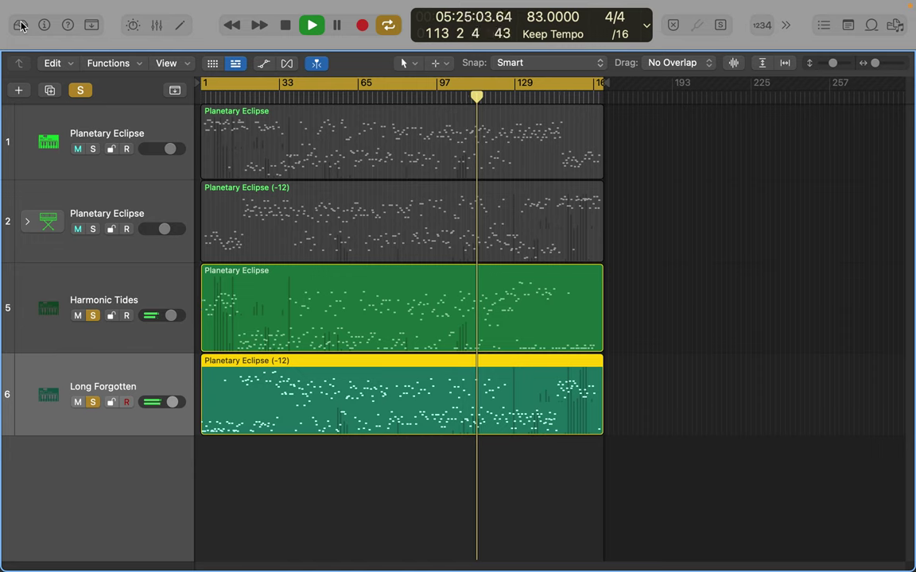
click(82, 91)
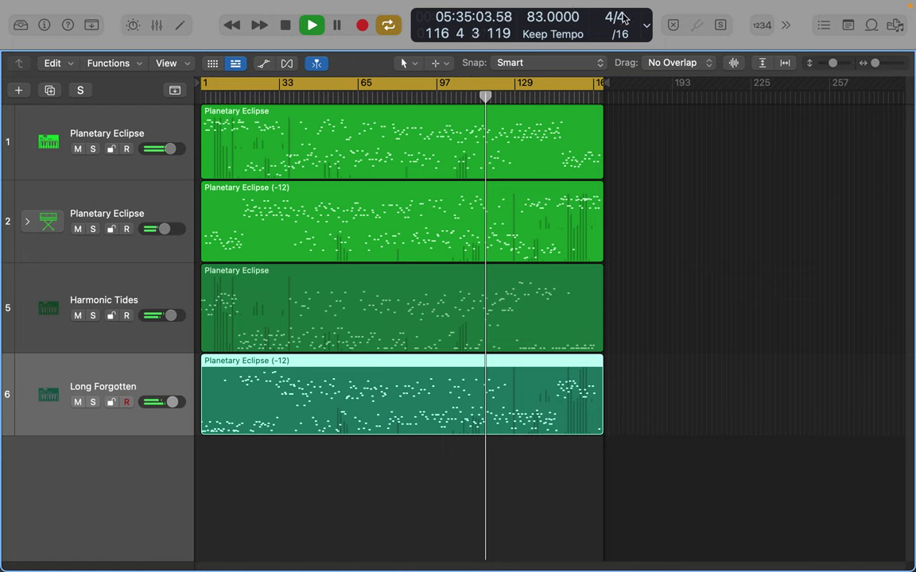
drag(544, 17, 541, 64)
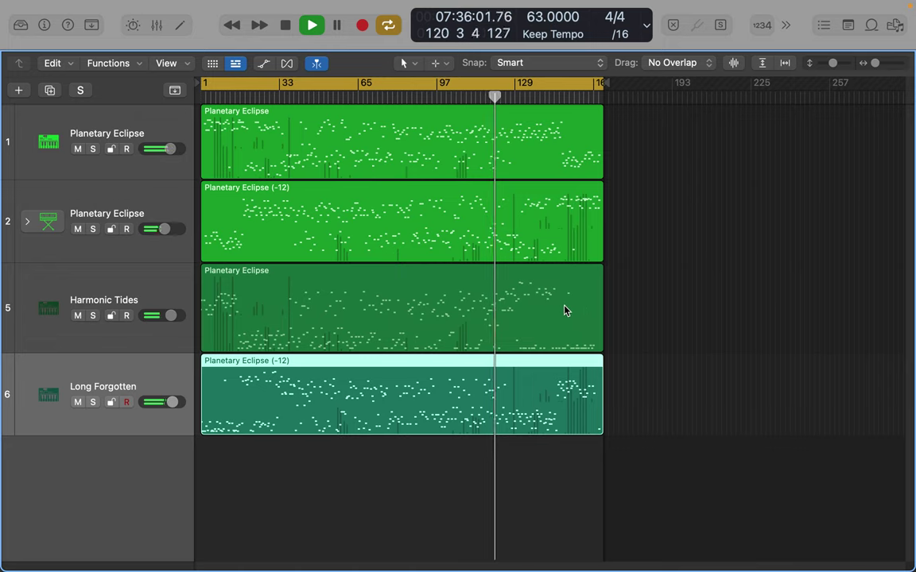
Open the Long Forgotten track's region in the Piano Roll and enlarge the editor to show its lowest notes.
double_click(330, 357)
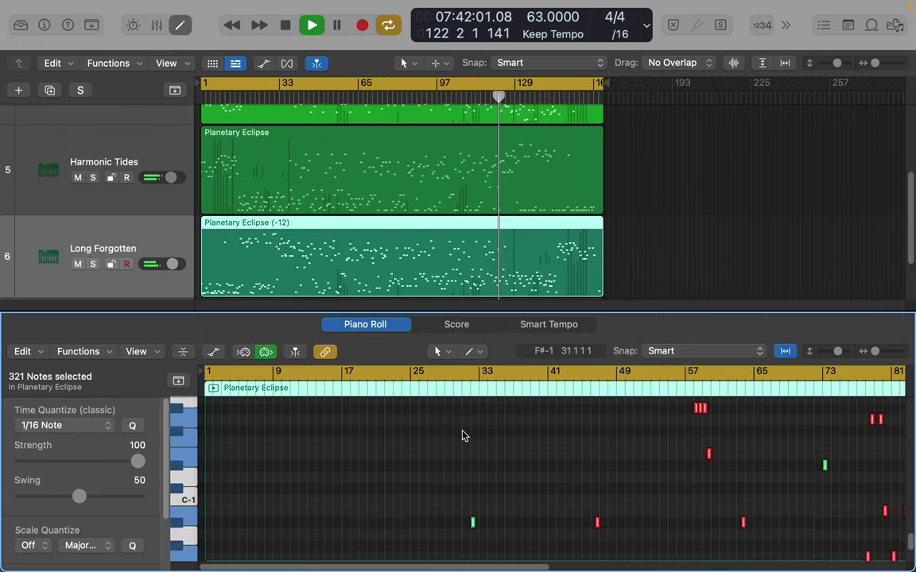
scroll(462, 433, right, 5)
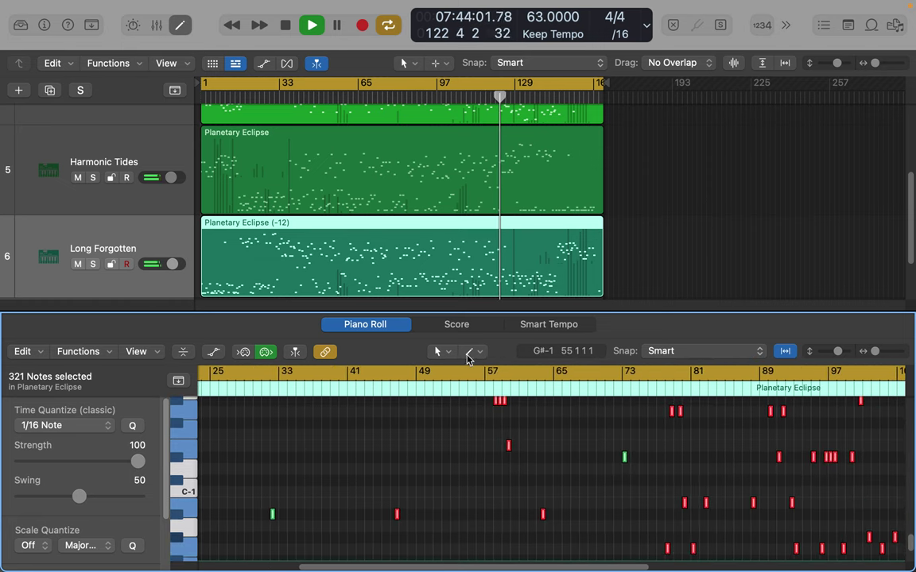
click(292, 354)
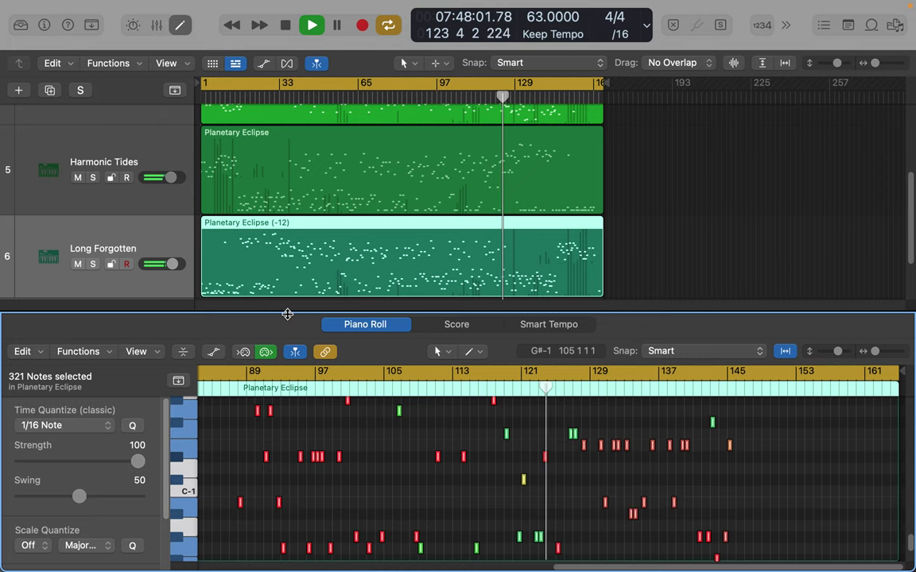
drag(288, 314, 288, 25)
scroll(354, 258, down, 1)
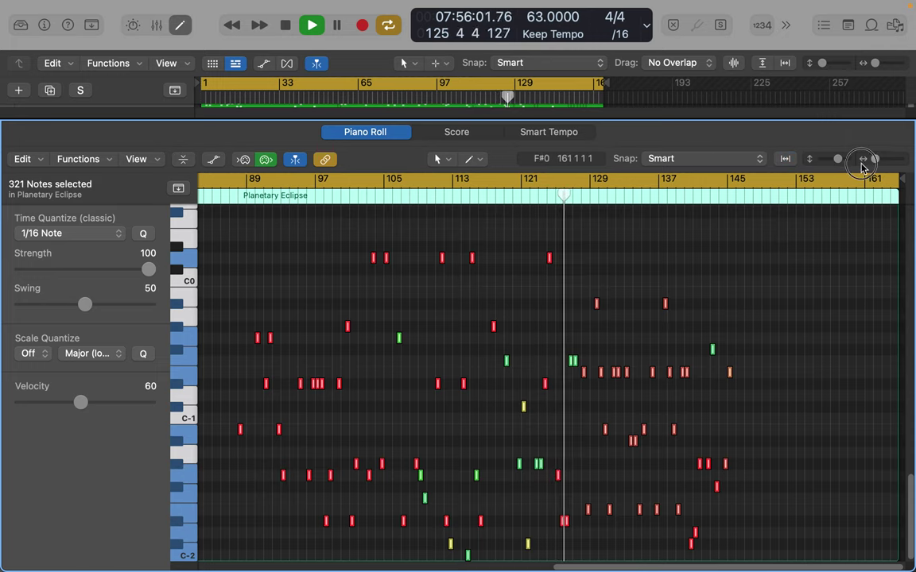
Select the block of low notes in the second half of the Long Forgotten region and copy them.
drag(756, 249, 259, 567)
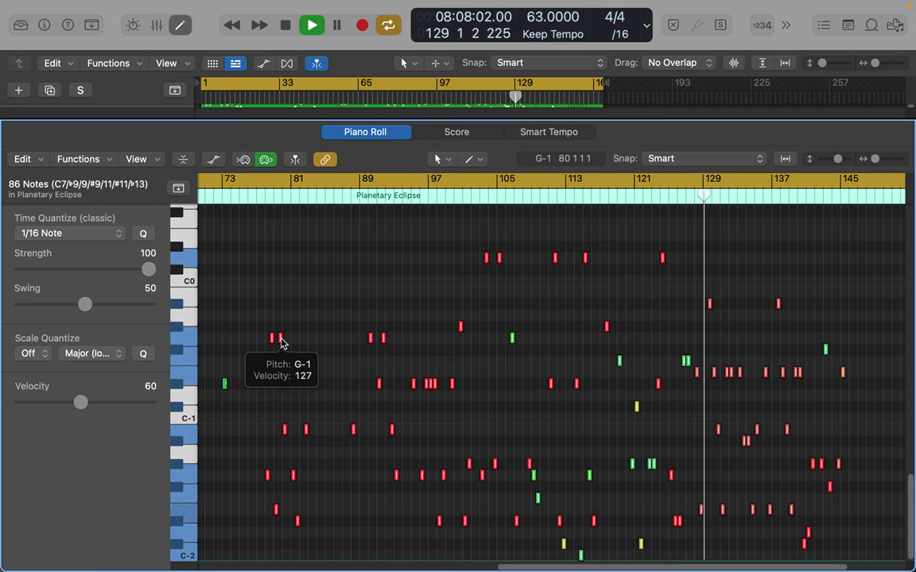
key(t)
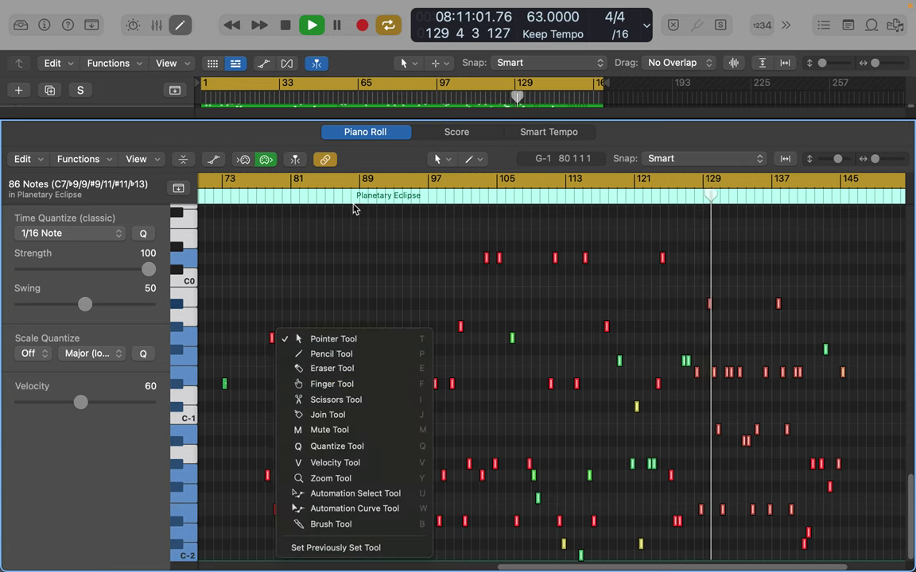
click(398, 159)
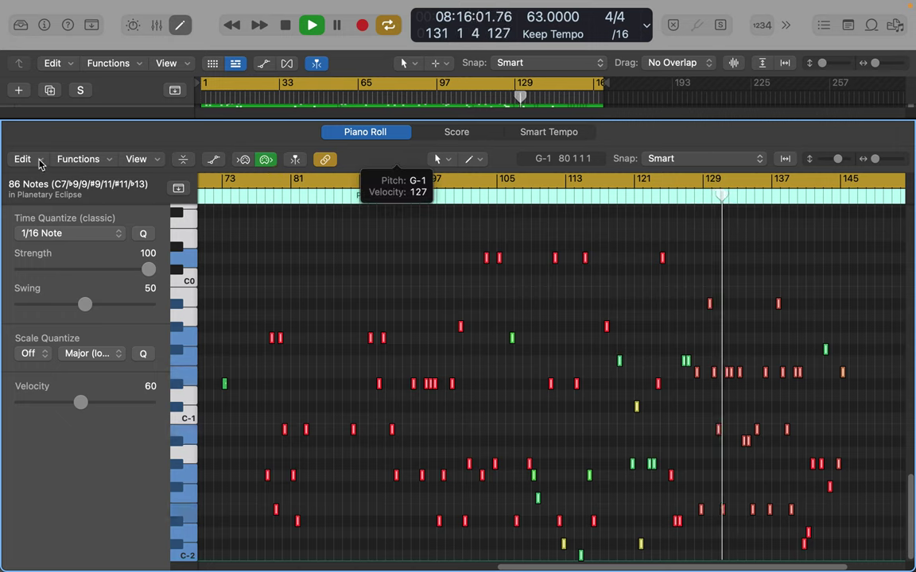
click(39, 160)
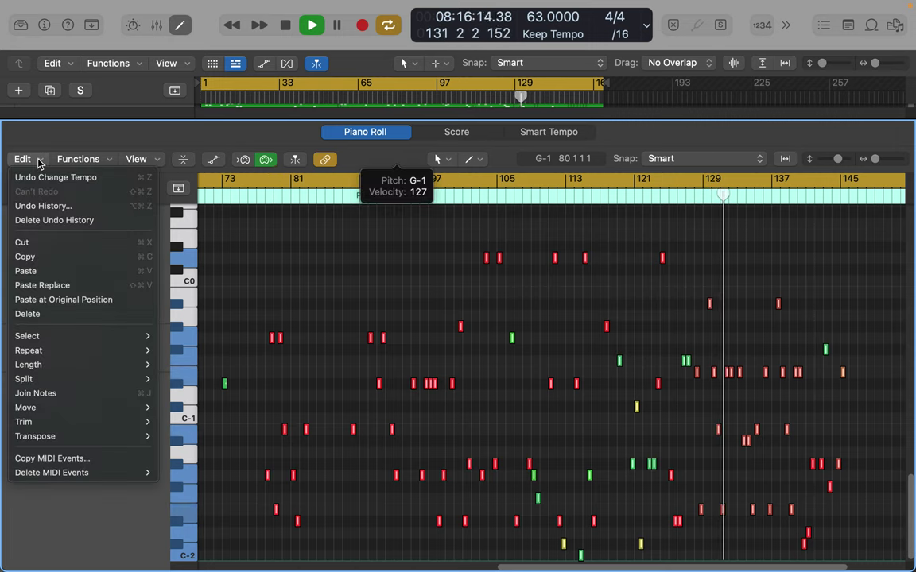
click(39, 256)
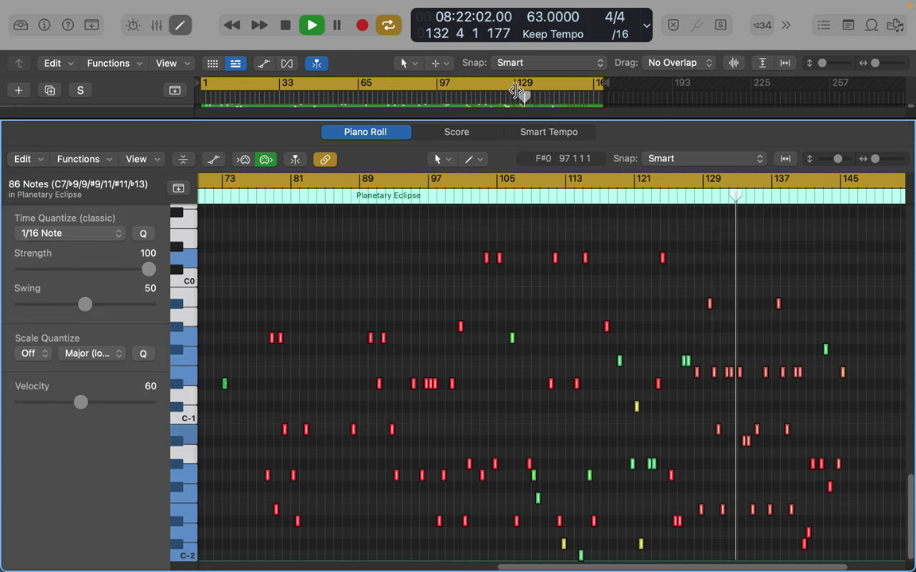
Close the note editor and open the Harmonic Tides track's region in the Piano Roll.
click(181, 26)
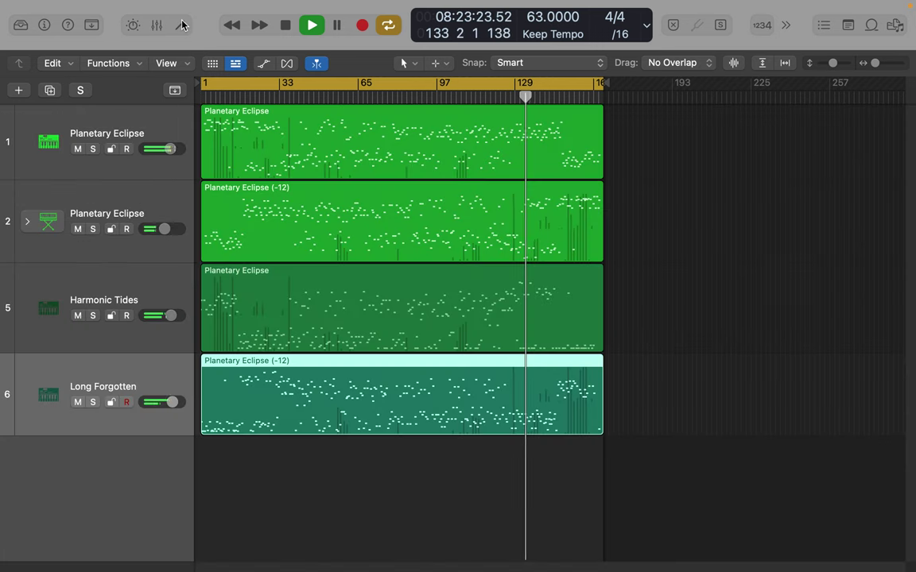
click(551, 276)
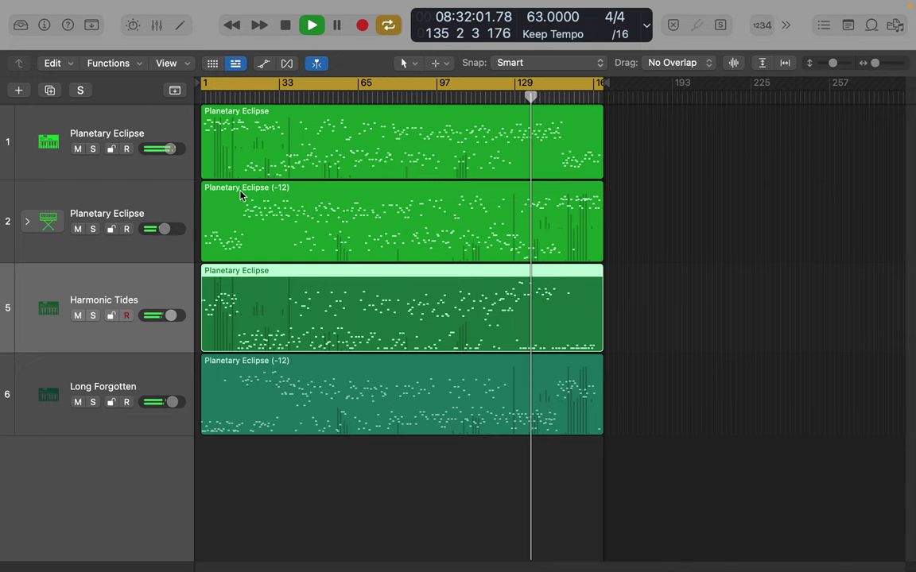
double_click(298, 275)
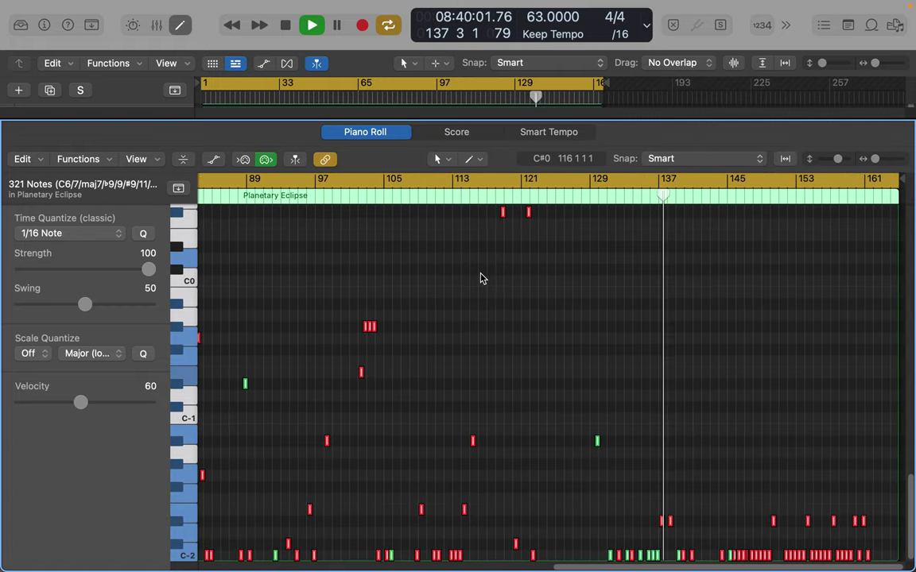
click(493, 180)
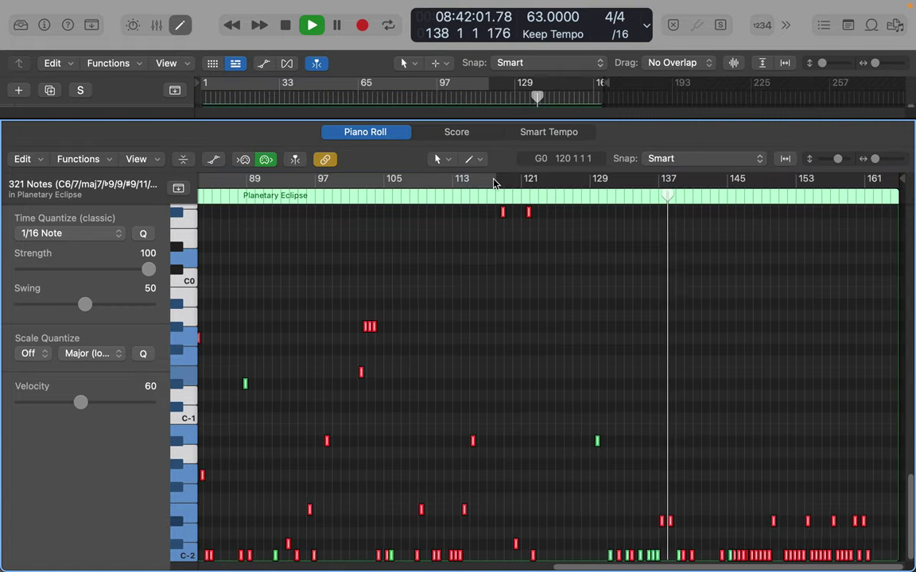
drag(493, 183, 906, 180)
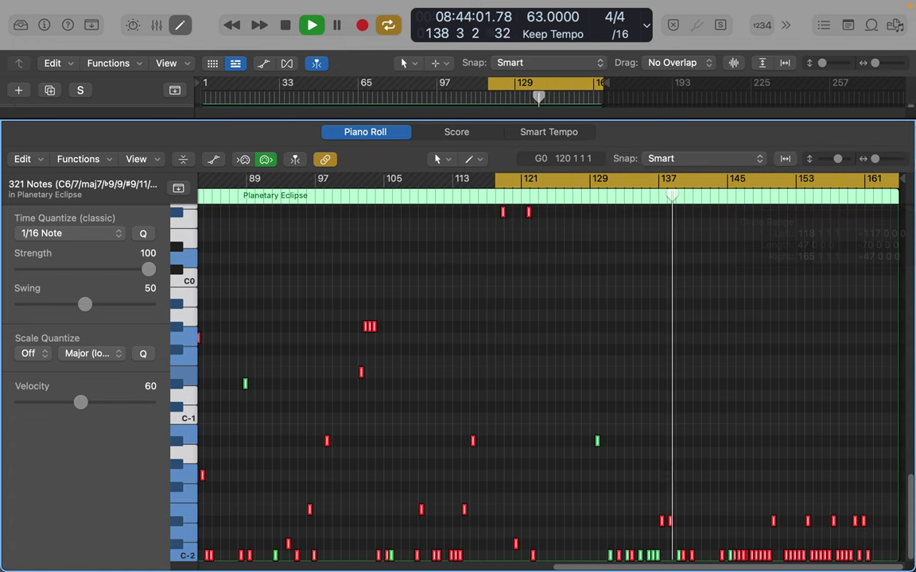
drag(495, 179, 7, 247)
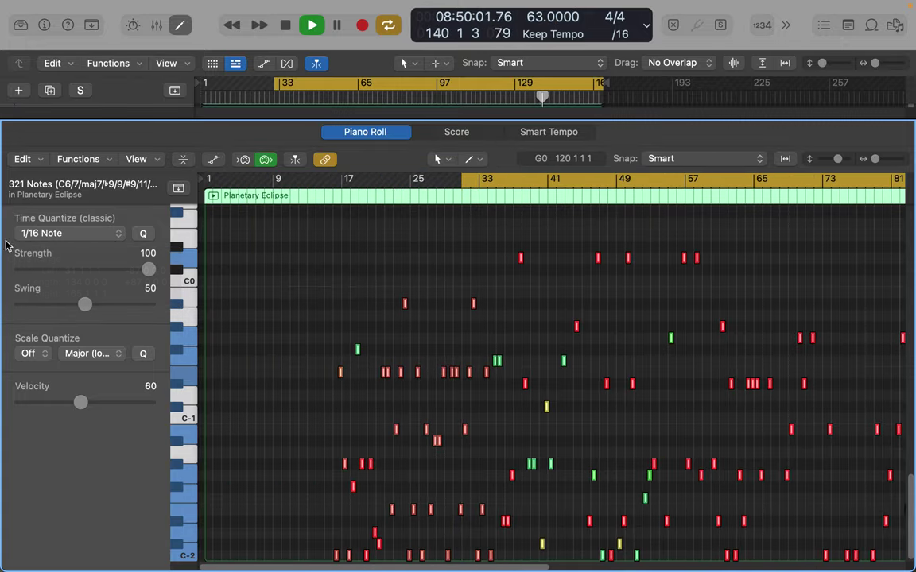
drag(465, 180, 119, 209)
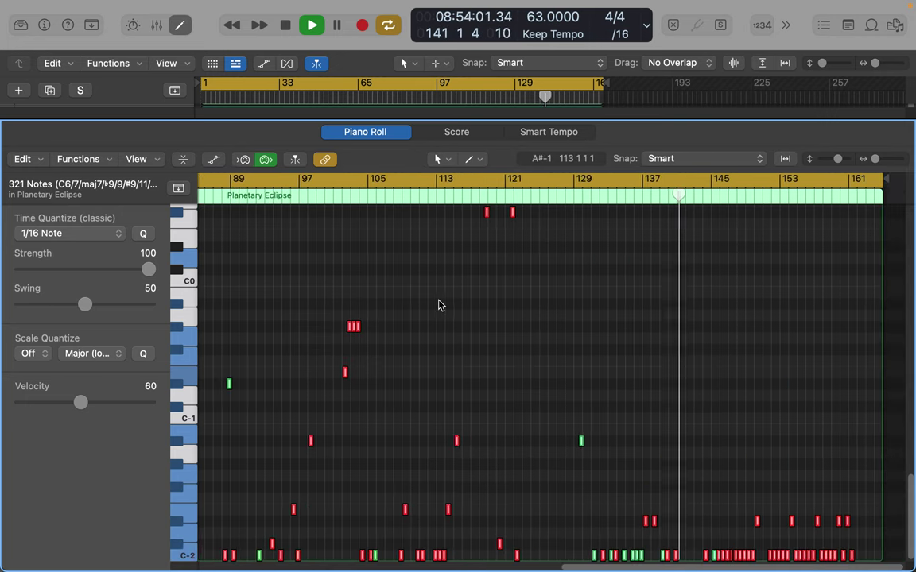
Paste the copied notes into the Harmonic Tides region around bar 131 and move them about 34 bars earlier and six semitones lower.
click(605, 199)
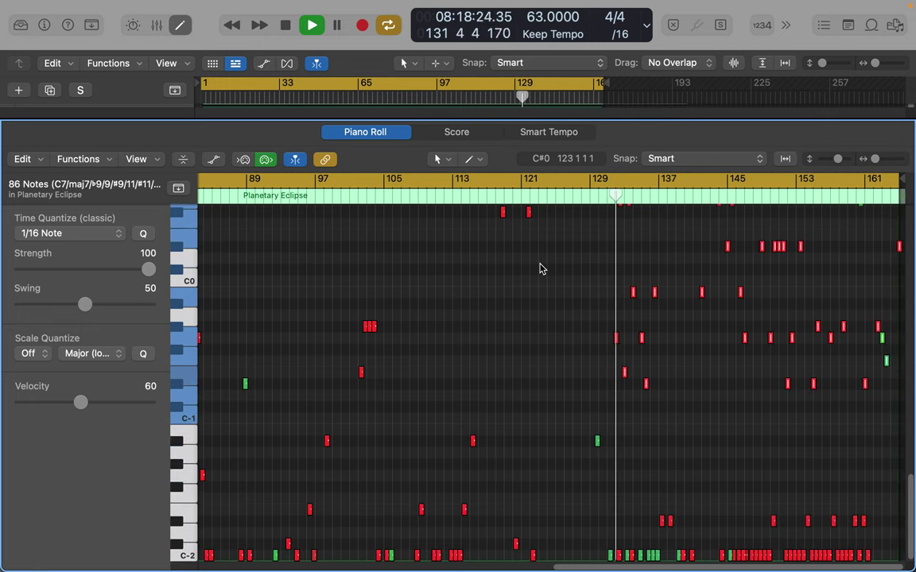
scroll(735, 302, right, 2)
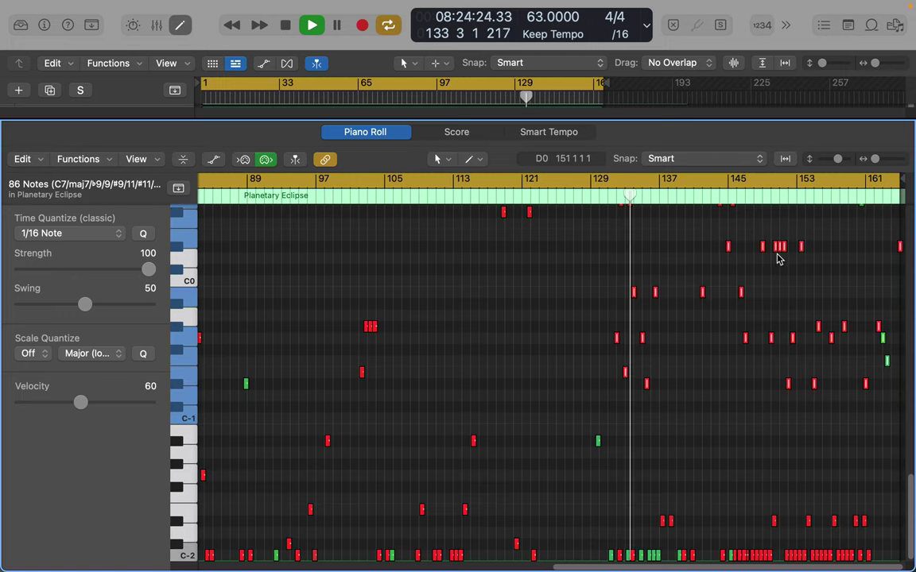
drag(763, 251, 474, 311)
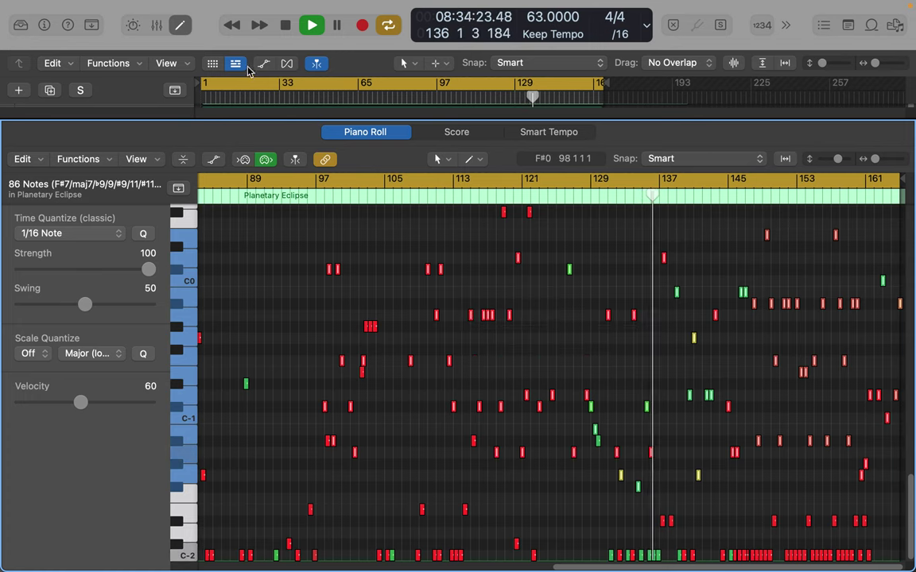
Close the note editor and shorten the Harmonic Tides region so it ends near bar 164 with the other regions.
click(181, 25)
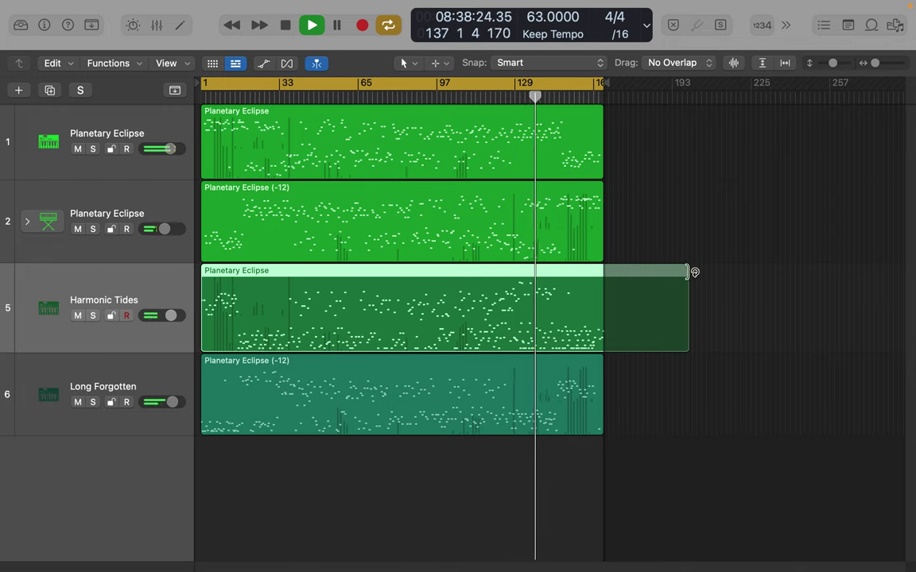
drag(694, 272, 690, 271)
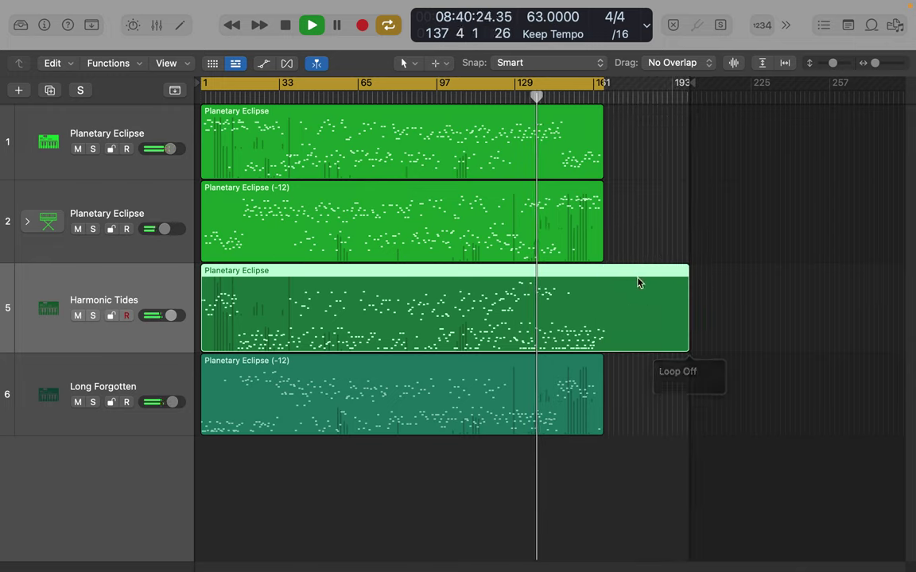
drag(688, 344, 602, 344)
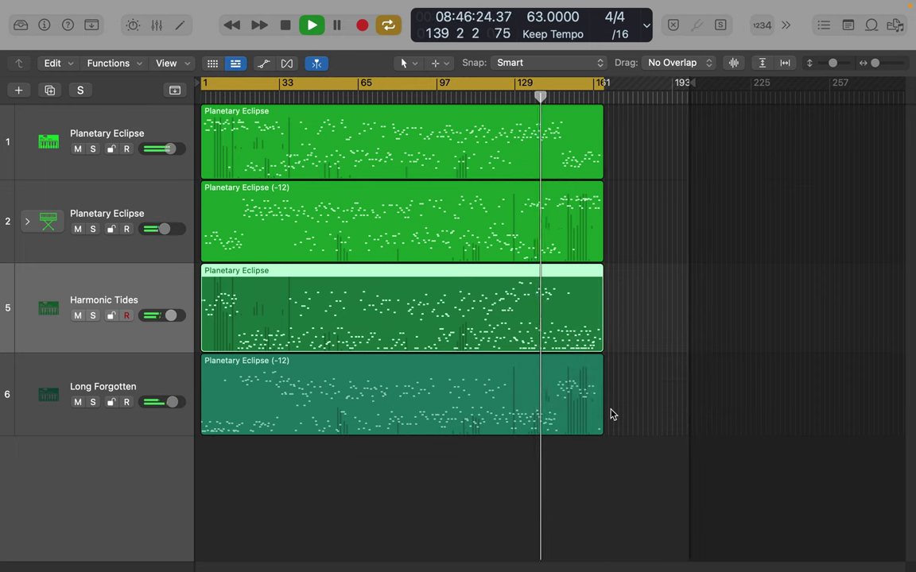
key(super+z)
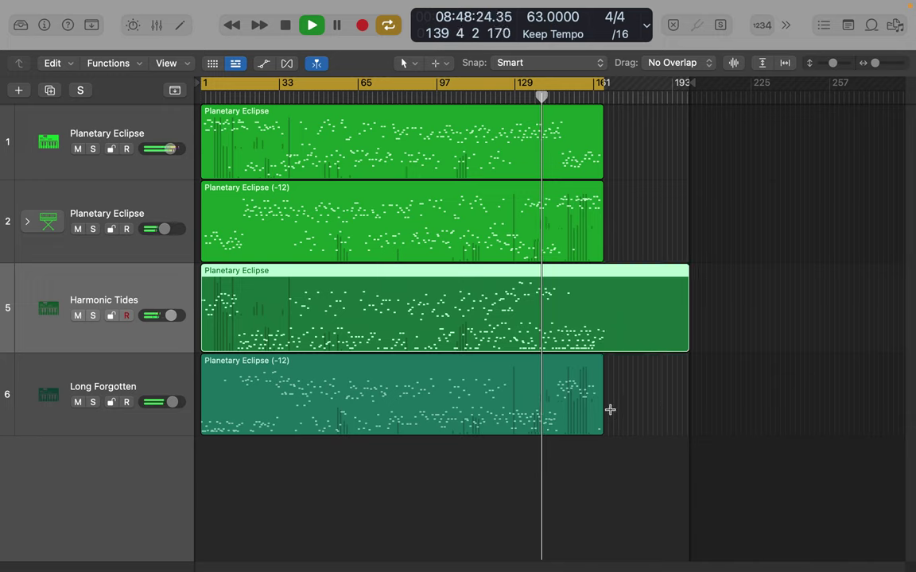
key(super+z)
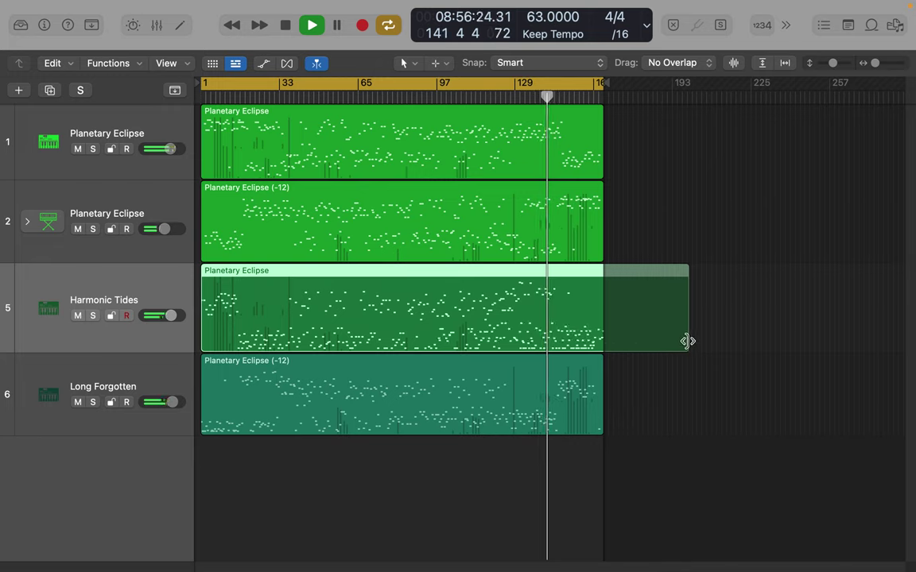
drag(689, 340, 603, 347)
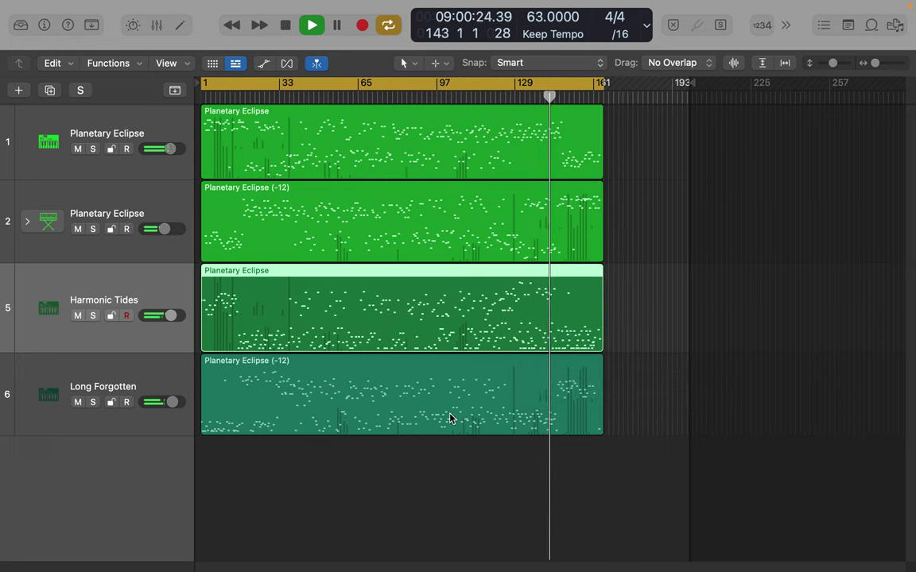
Reopen the Harmonic Tides region in the Piano Roll and move the selected pasted notes about 15 semitones higher and one bar earlier.
double_click(576, 274)
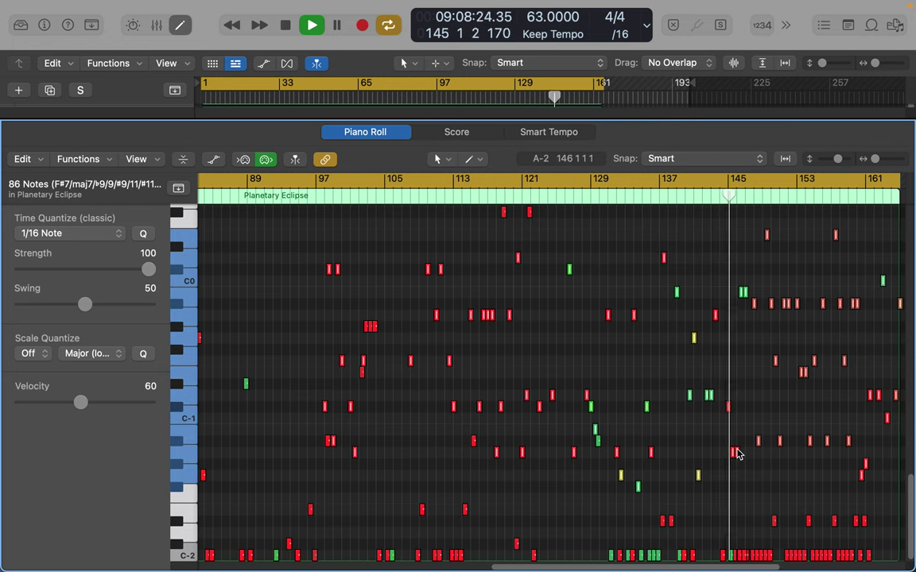
drag(734, 452, 732, 288)
scroll(599, 320, up, 5)
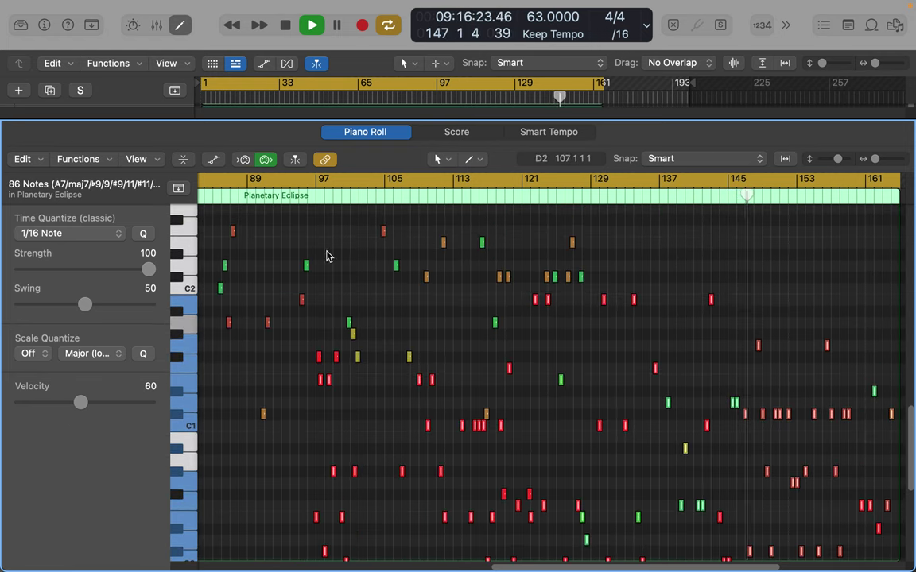
Select the row of lowest notes along C-2 across the Harmonic Tides region.
scroll(271, 310, down, 1)
scroll(270, 309, down, 5)
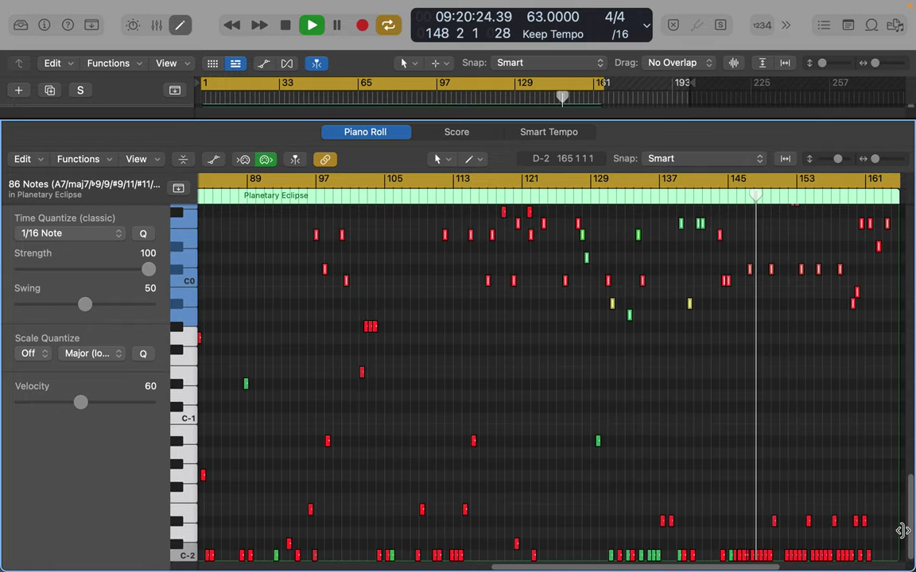
drag(885, 556, 134, 566)
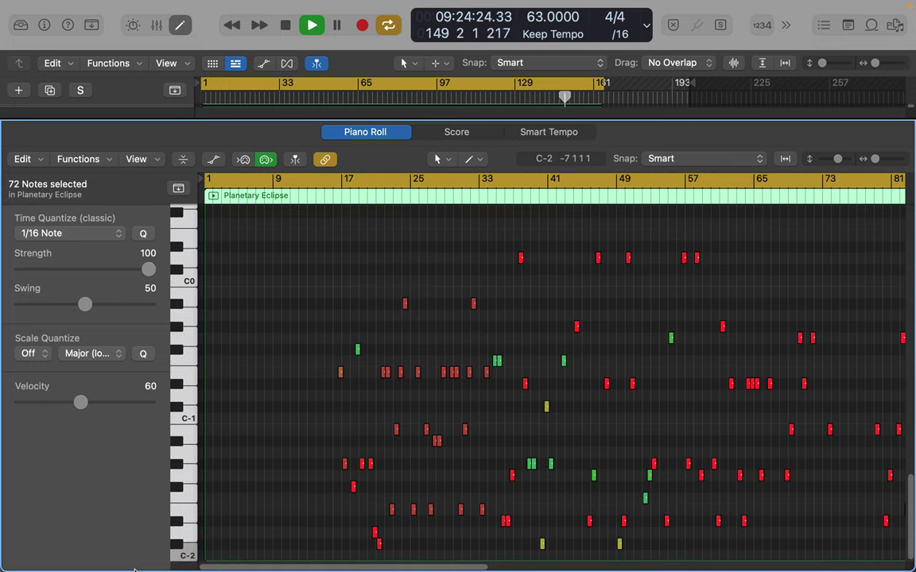
scroll(317, 380, up, 10)
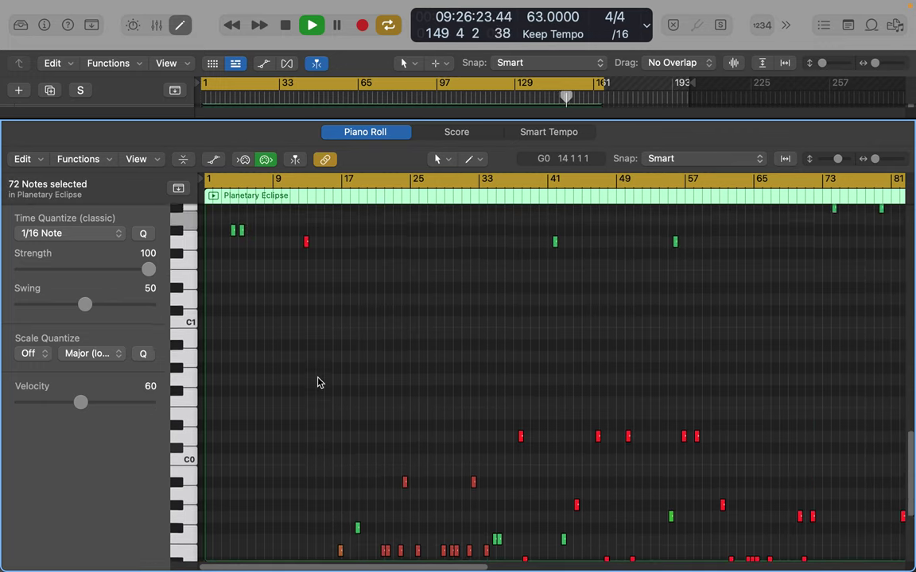
scroll(317, 384, up, 10)
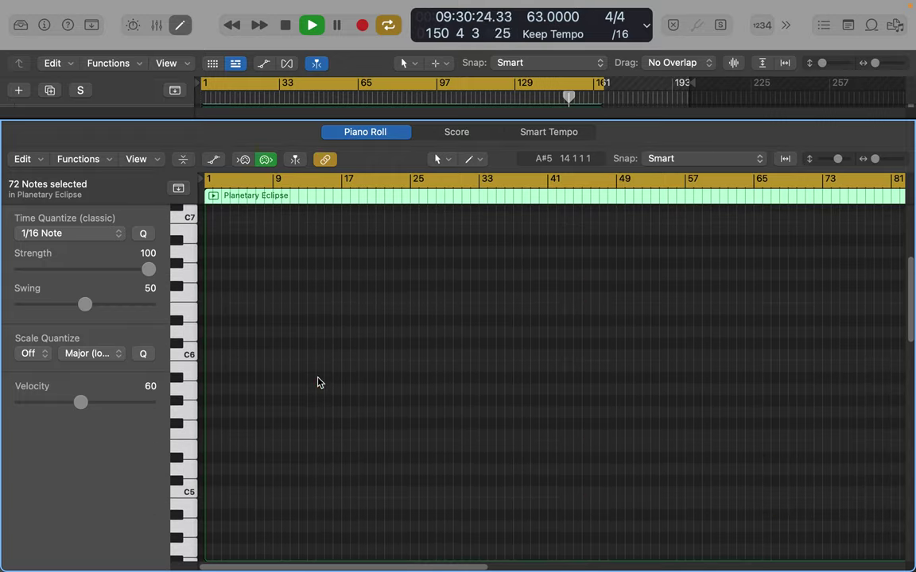
Stop playback, return the playhead to bar 1 and start playing from there.
click(236, 29)
click(235, 29)
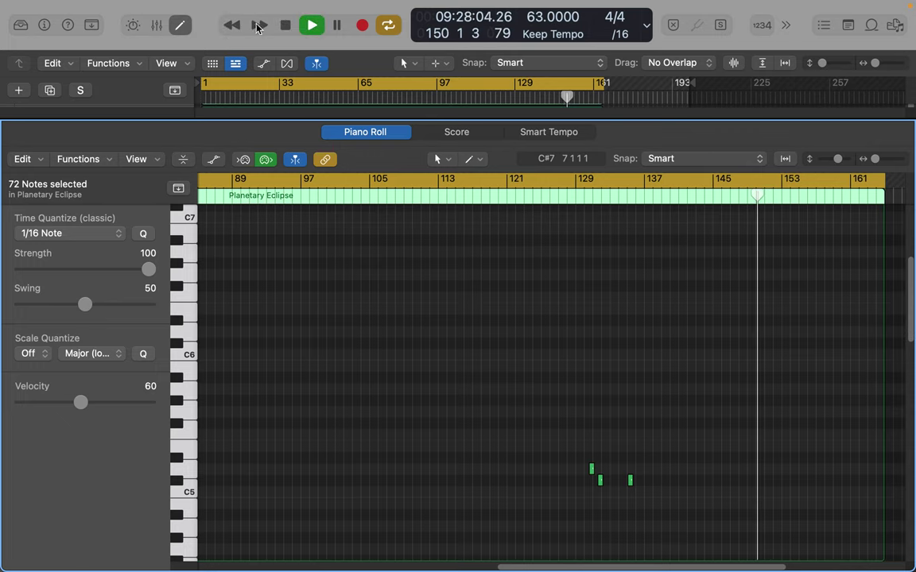
click(286, 28)
click(286, 28)
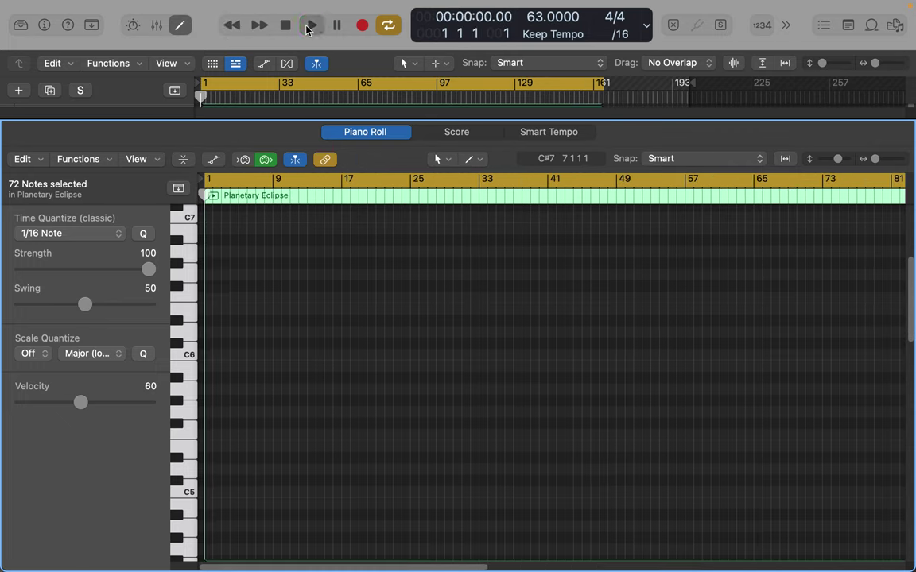
click(310, 26)
scroll(288, 251, down, 8)
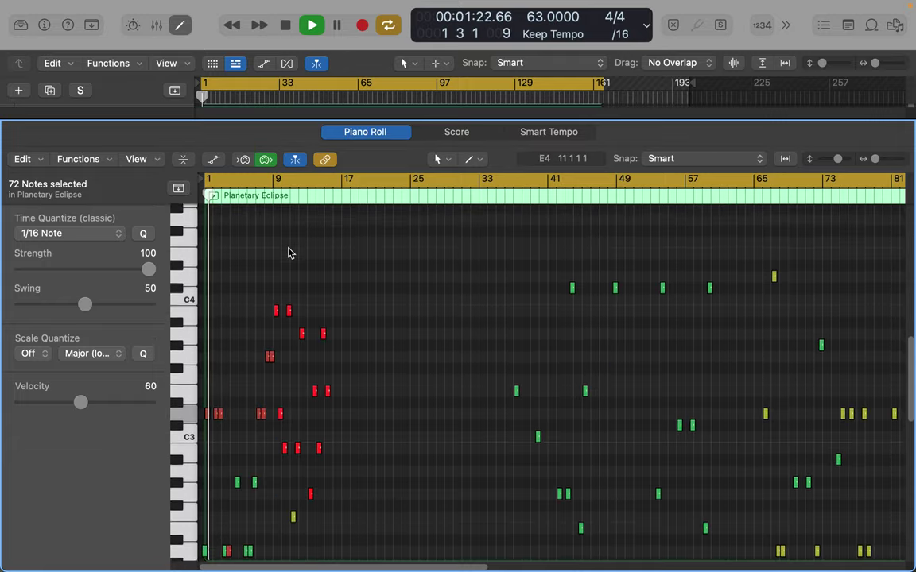
scroll(288, 253, down, 5)
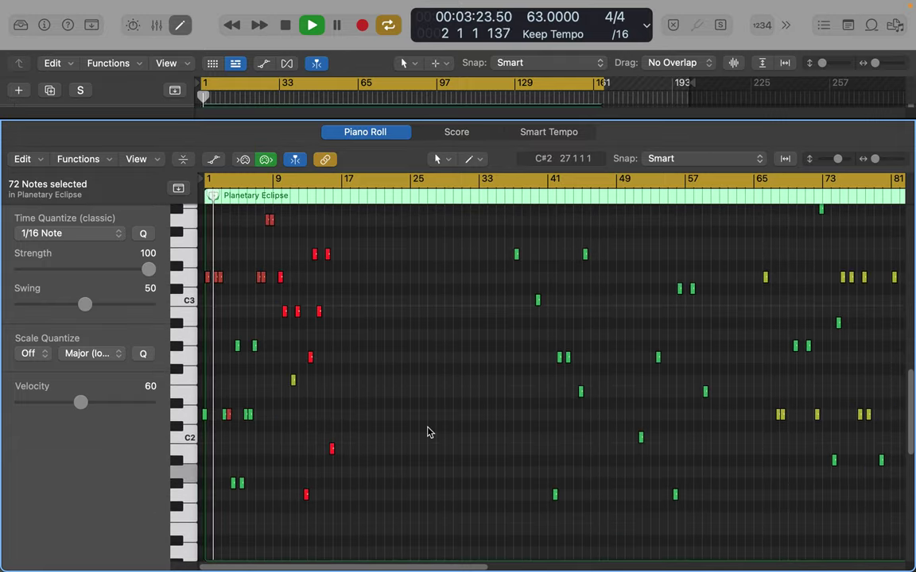
scroll(428, 432, down, 8)
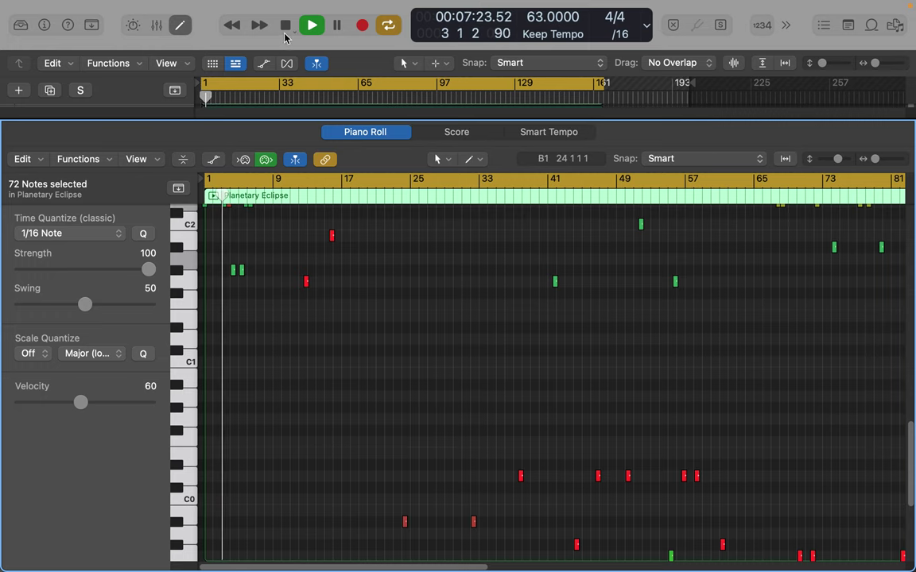
Close the note editor and open the Long Forgotten track's region in the Piano Roll.
click(181, 25)
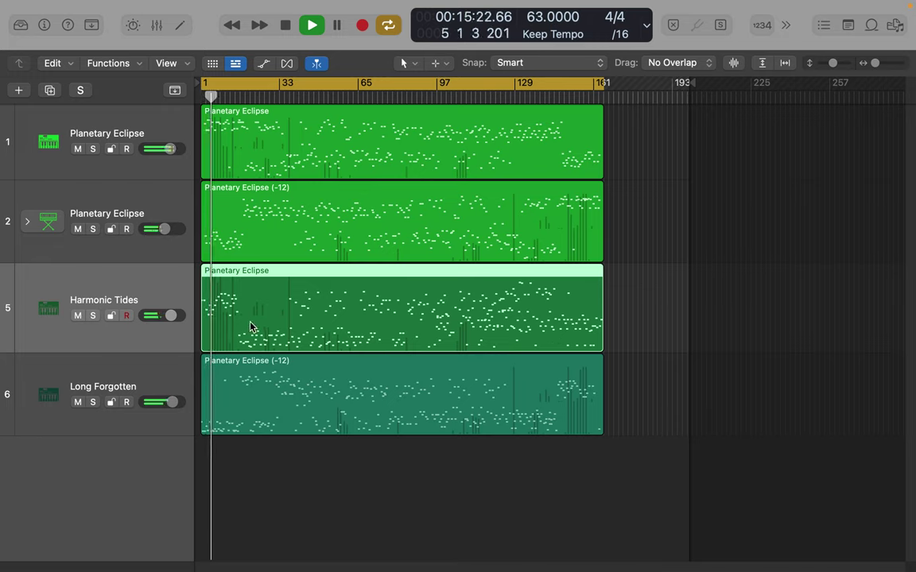
click(167, 373)
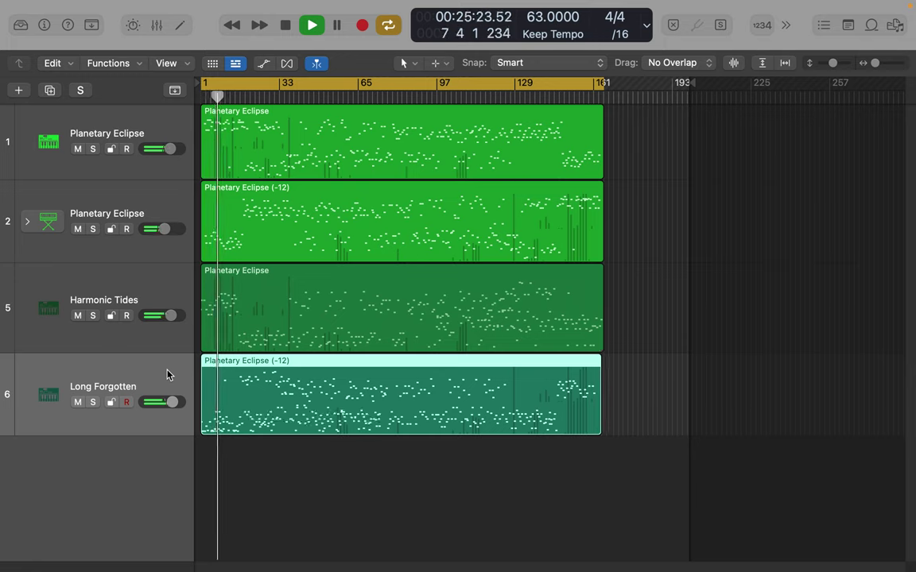
double_click(347, 363)
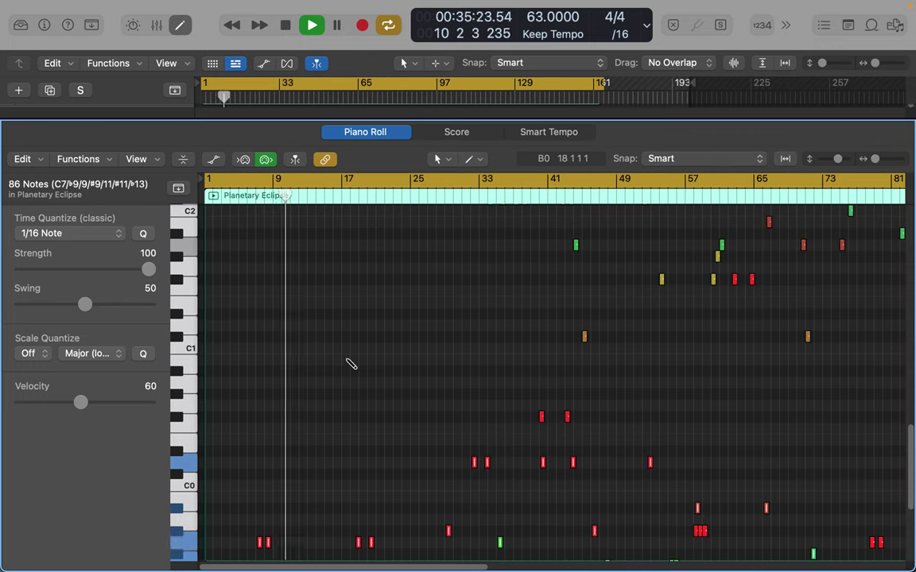
Paste the copied notes into the Long Forgotten region and move them about six and a half octaves higher and nearly three bars earlier.
key(super+v)
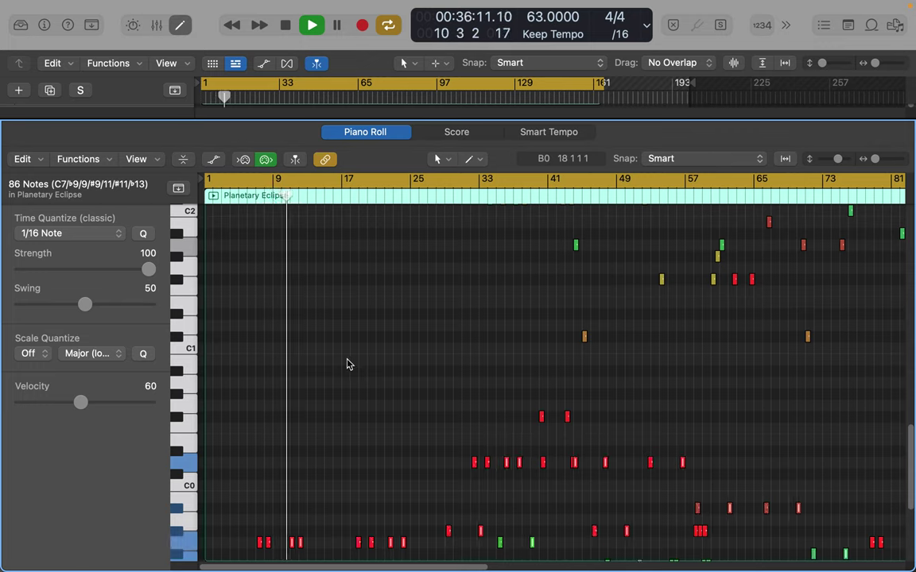
click(575, 463)
click(575, 462)
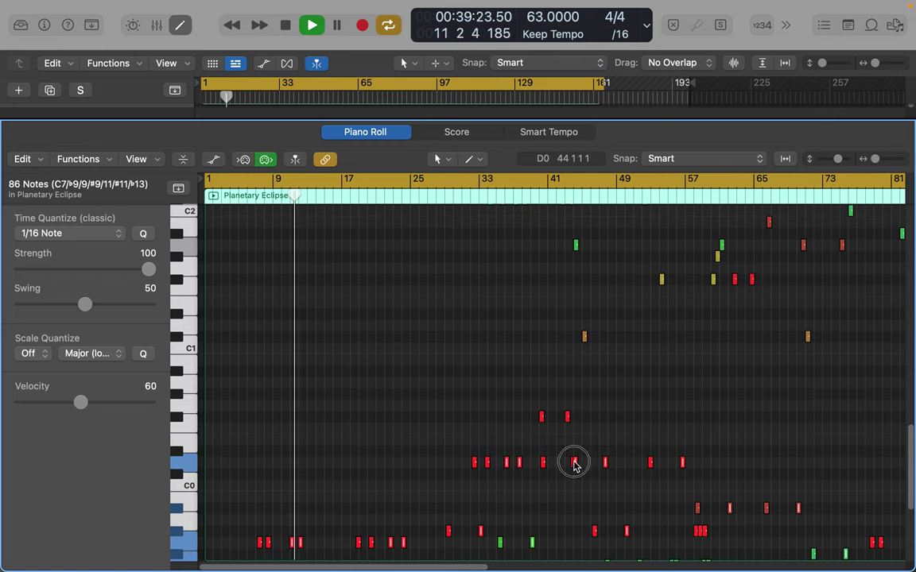
drag(575, 463, 553, 230)
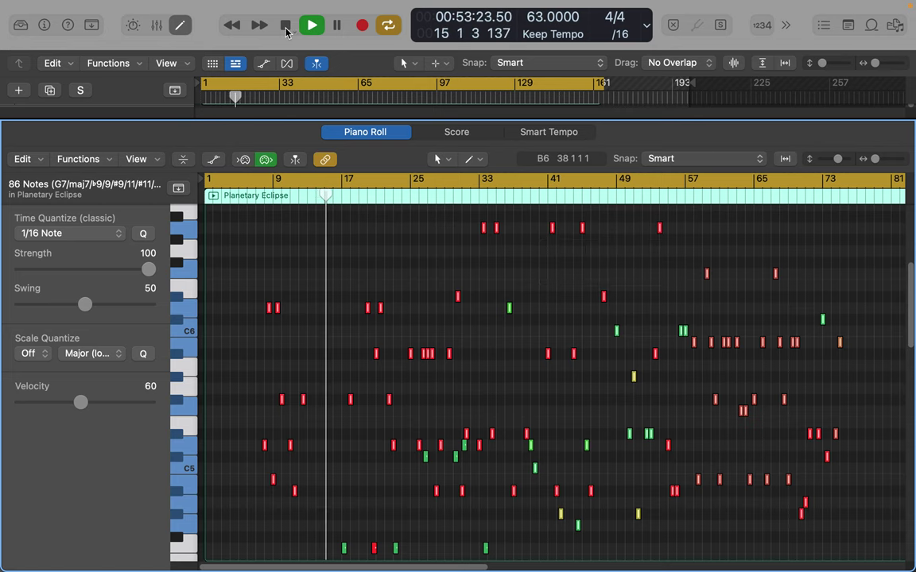
Leave the Long Forgotten notes and open the Harmonic Tides track's region in the Piano Roll again.
click(180, 24)
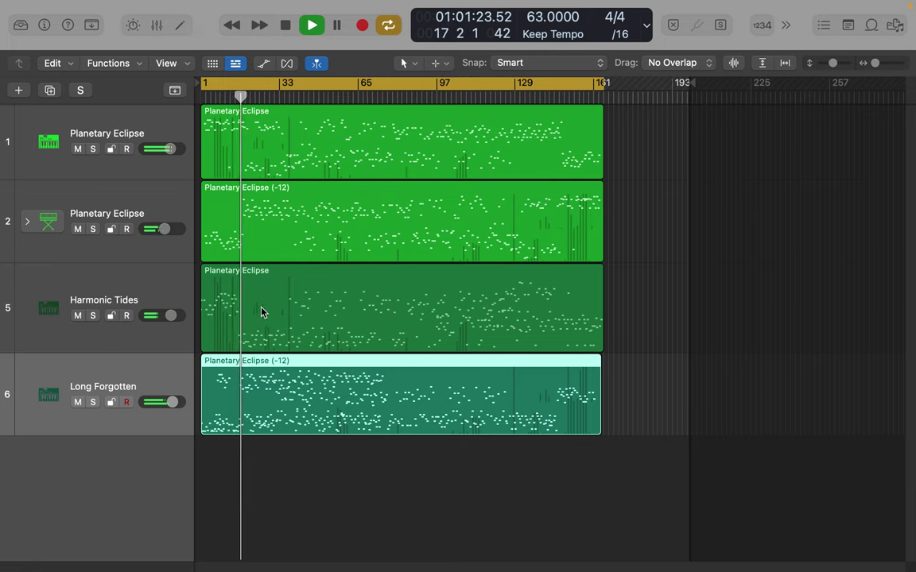
click(168, 285)
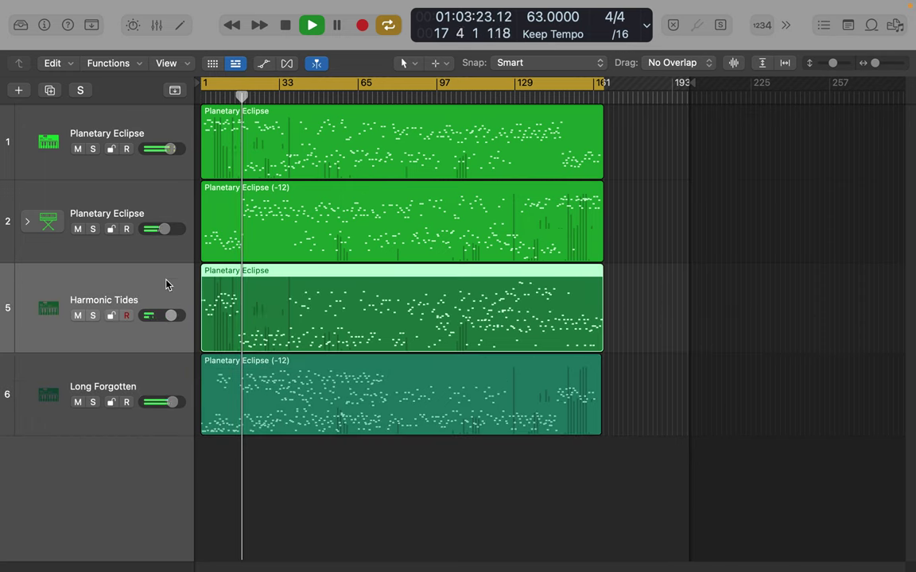
drag(265, 270, 266, 273)
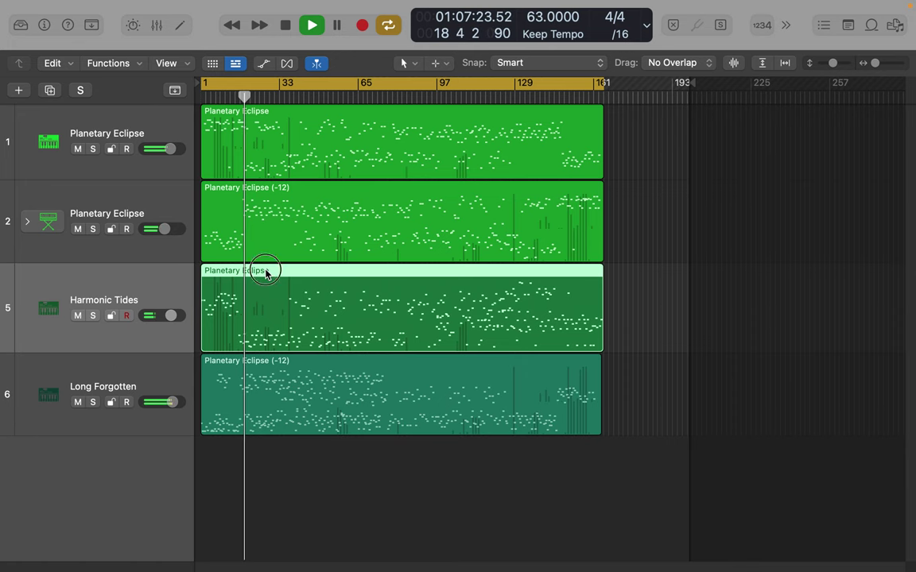
double_click(266, 272)
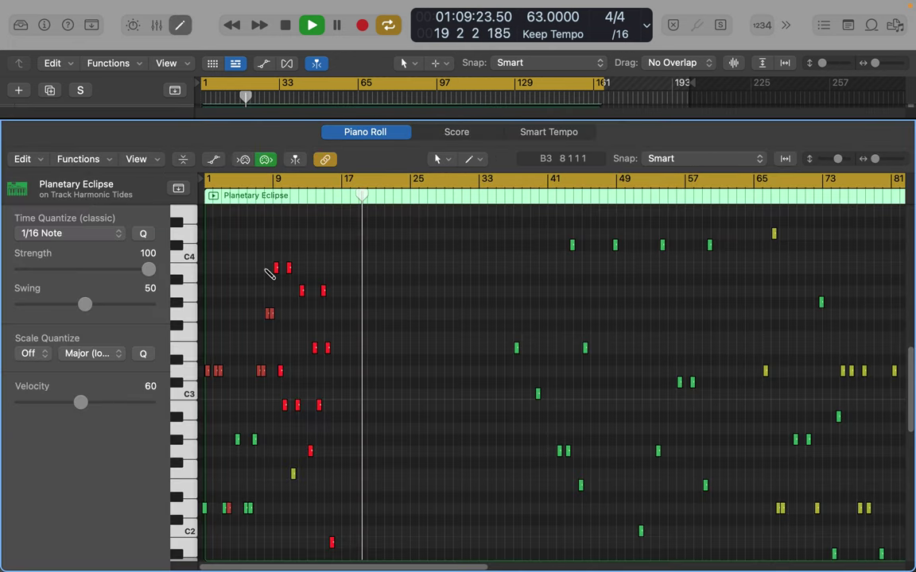
Paste the copied notes into the Harmonic Tides region around bar 21 and deselect them.
key(super+a)
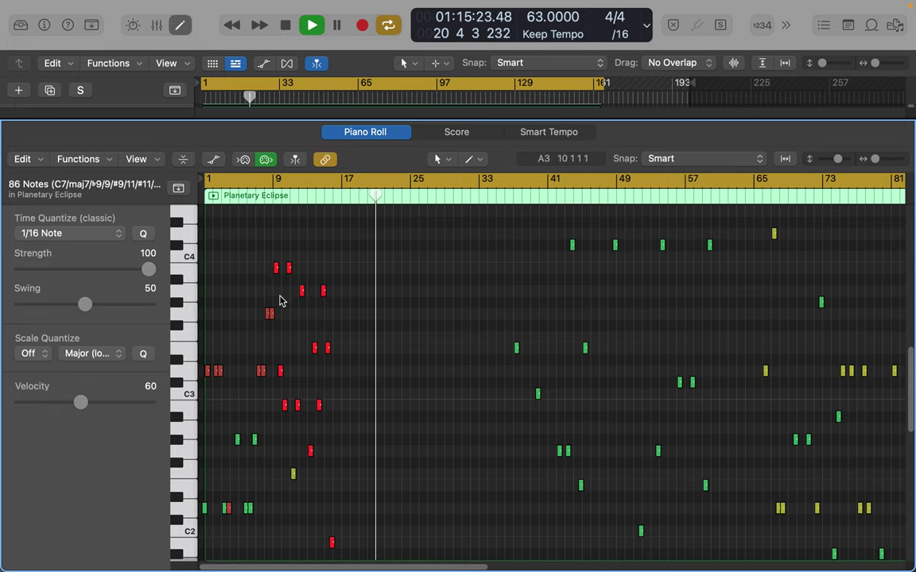
key(shift+super+a)
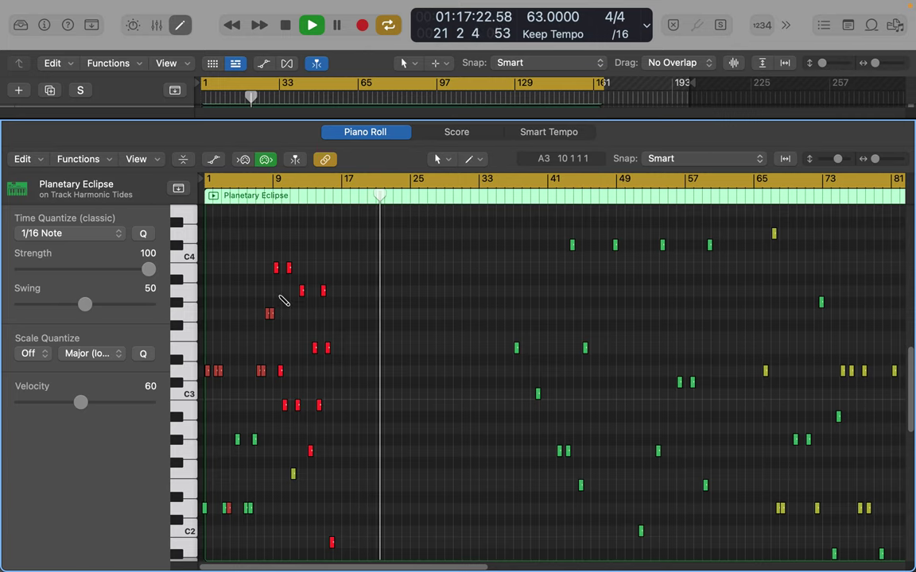
key(super+a)
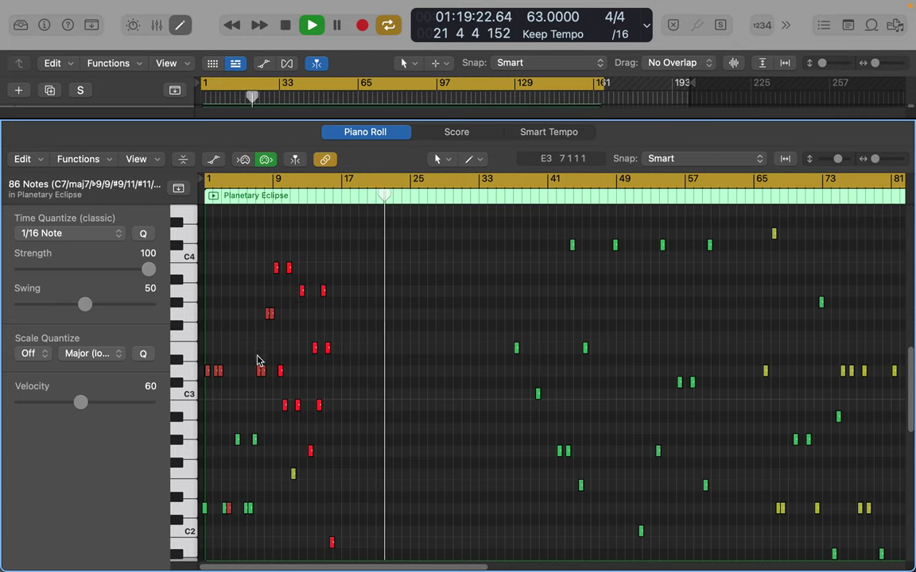
click(442, 454)
scroll(437, 454, down, 10)
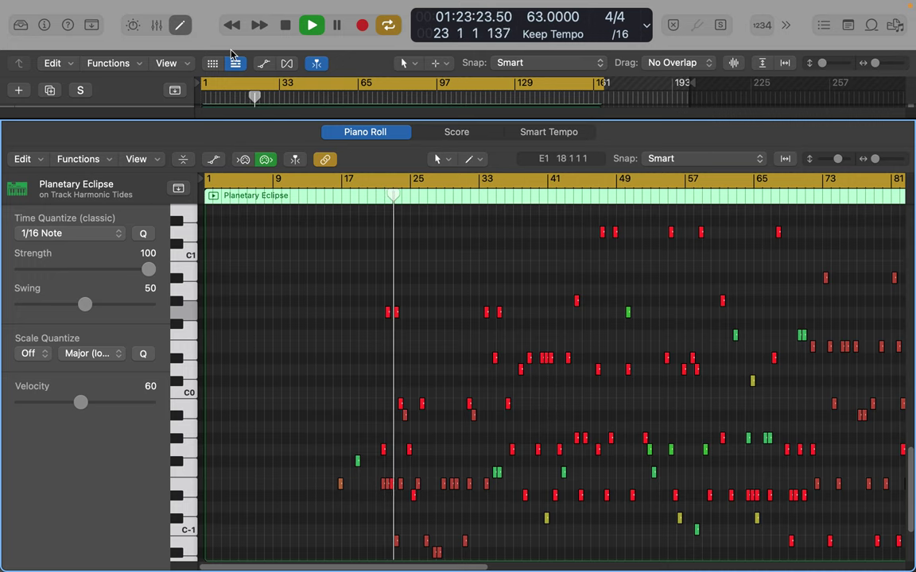
Close the note editor, select the Harmonic Tides track and stop playback with the playhead back at bar 1.
click(188, 27)
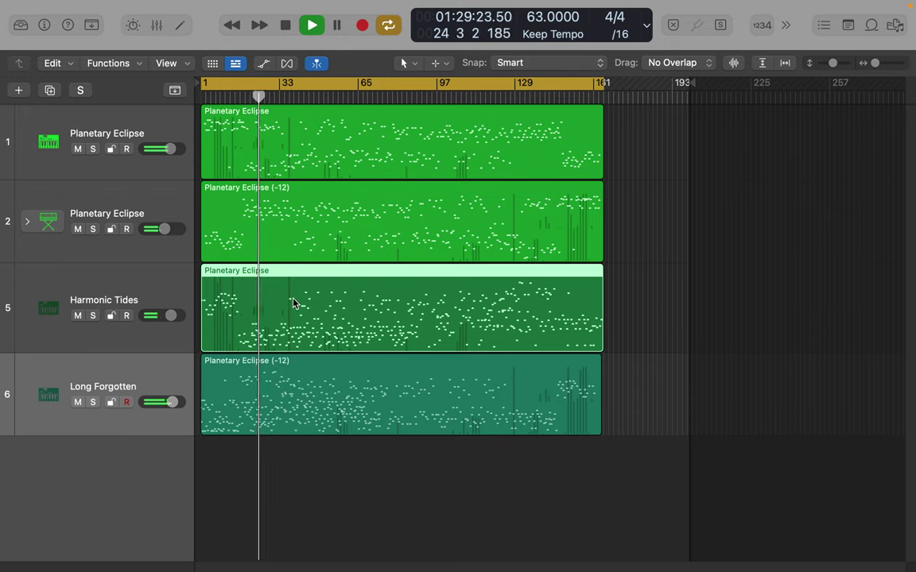
key(Down)
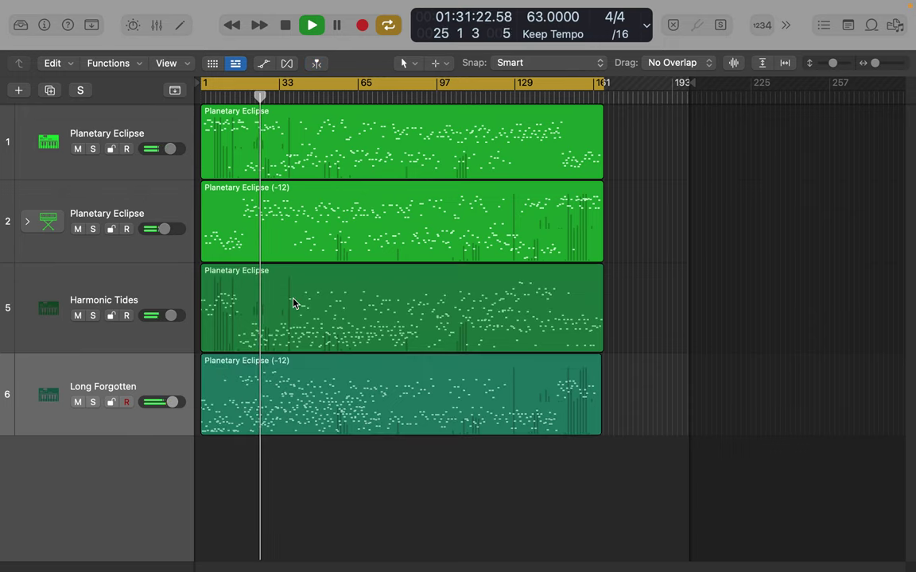
click(159, 270)
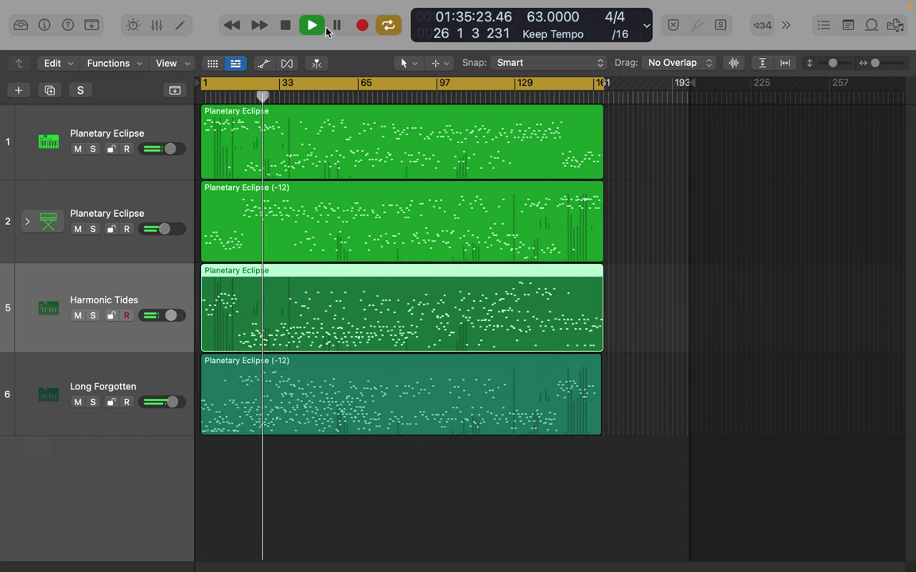
click(286, 26)
click(286, 27)
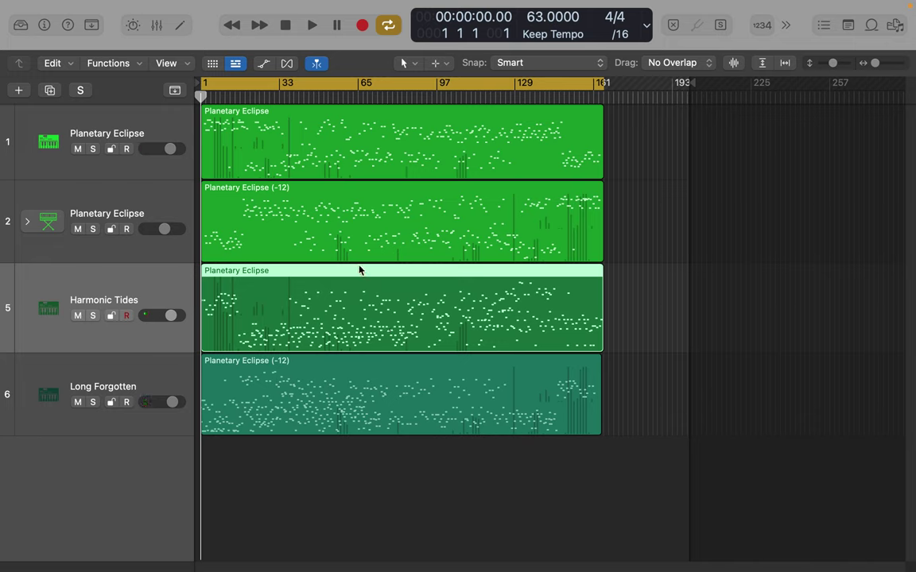
Open the Harmonic Tides region in the Piano Roll, then select and copy its low notes from about bar 29 to bar 88.
click(335, 96)
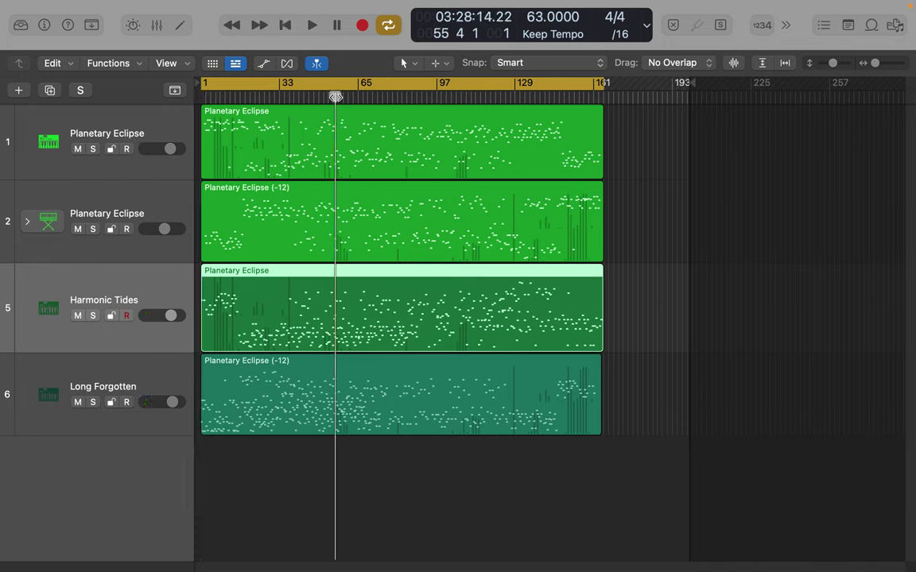
click(378, 275)
double_click(378, 275)
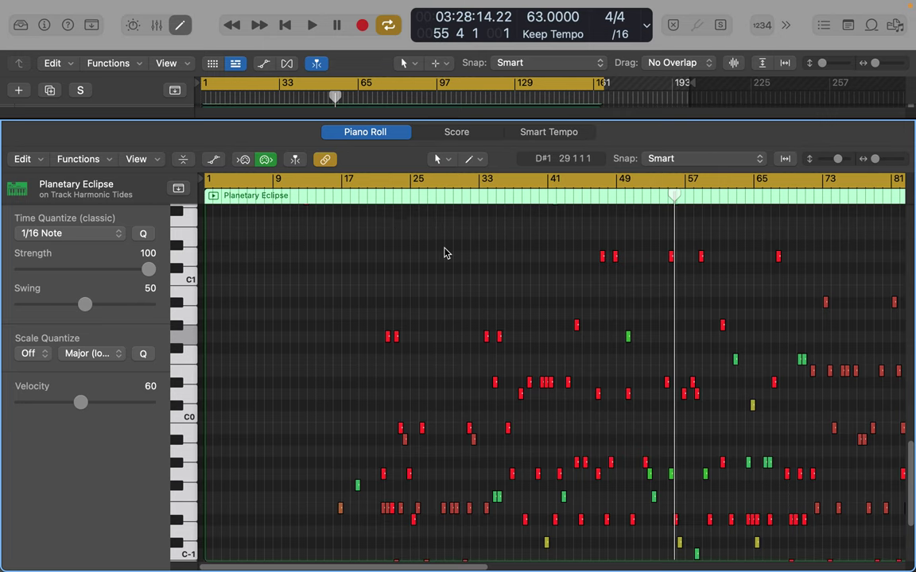
drag(448, 247, 679, 547)
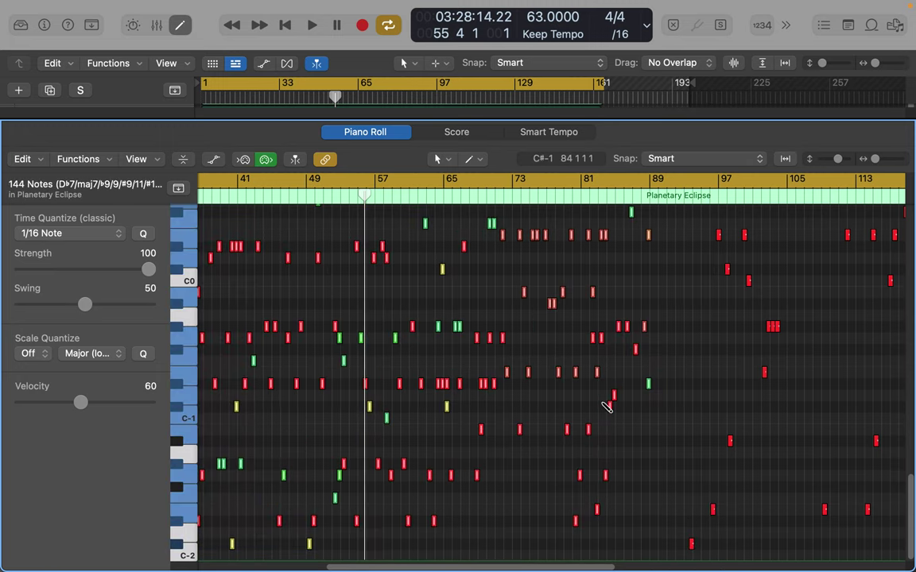
scroll(602, 408, left, 8)
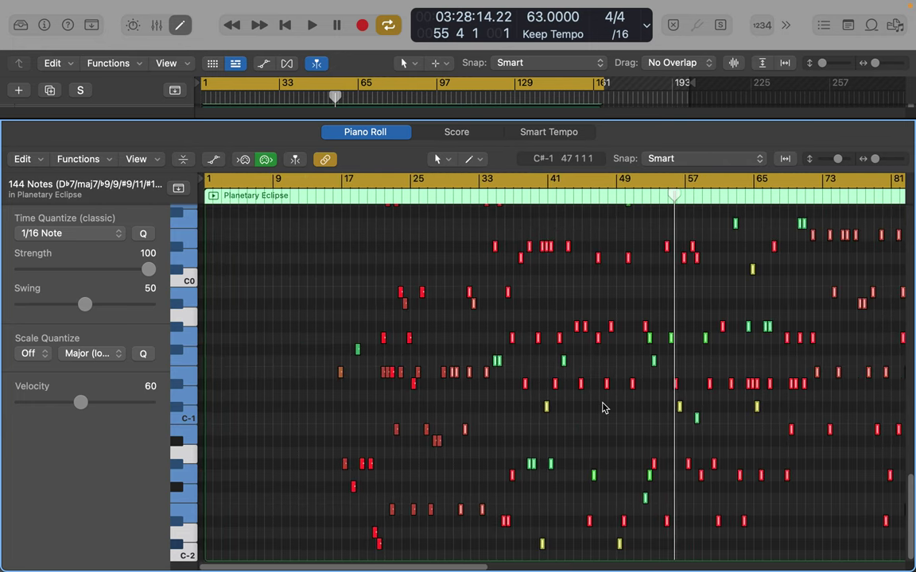
scroll(603, 408, right, 9)
scroll(602, 408, left, 9)
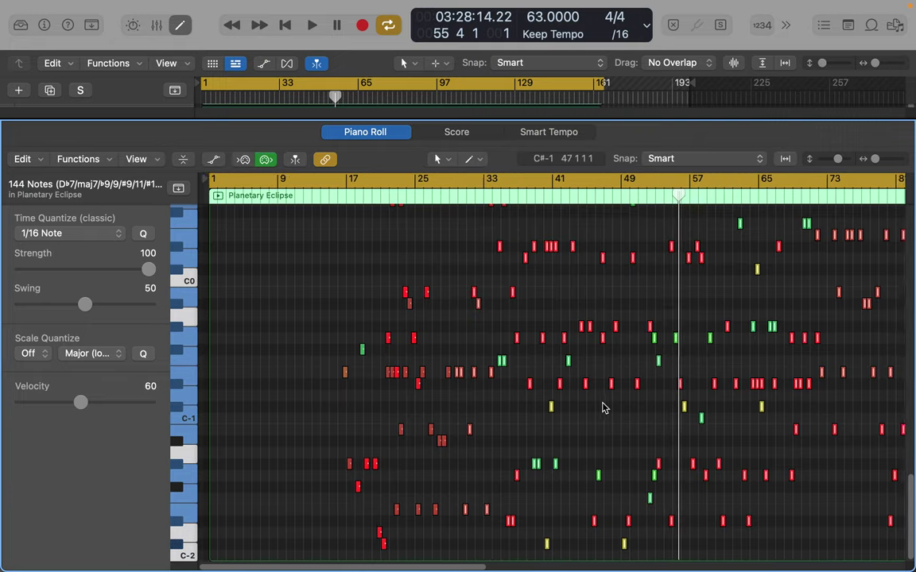
scroll(602, 408, up, 15)
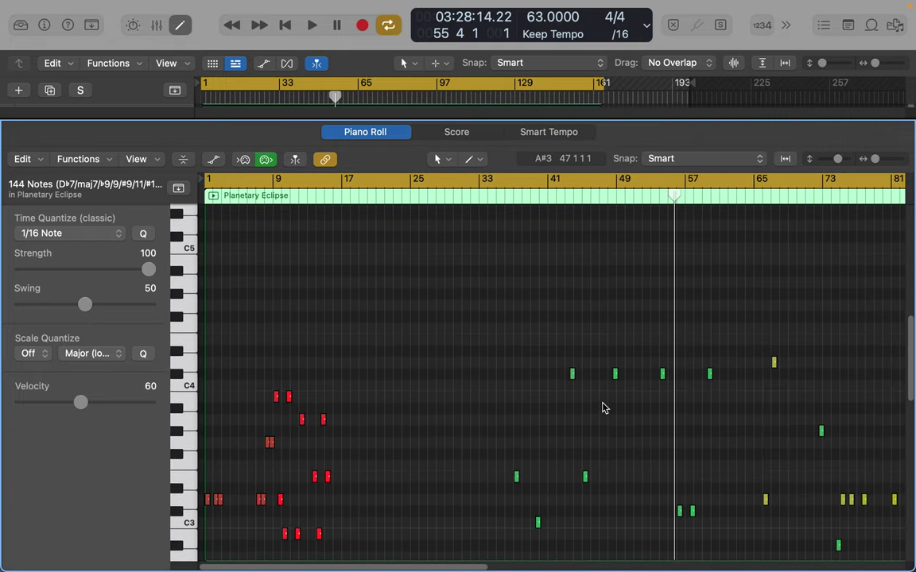
scroll(602, 408, up, 1)
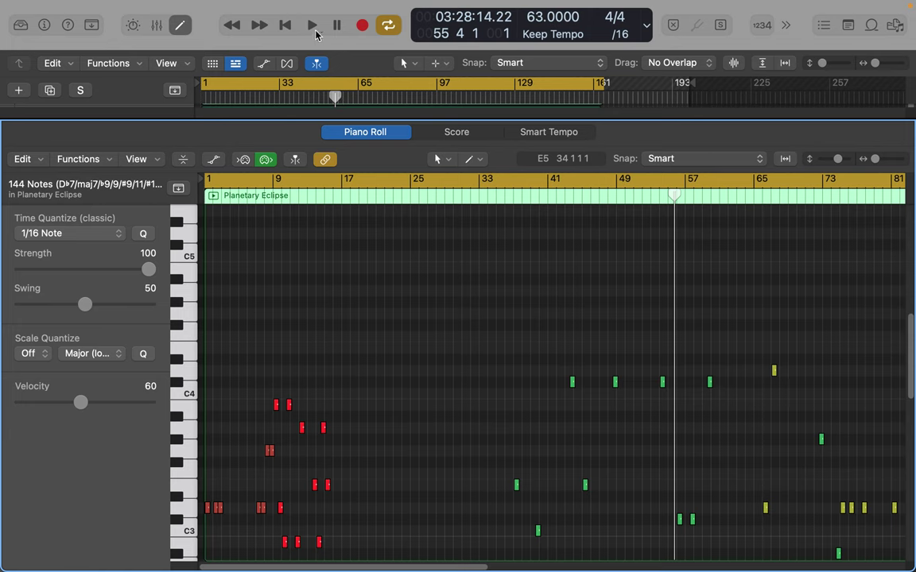
Try to paste the copied notes into the Harmonic Tides region at bar 15 and move them.
click(179, 24)
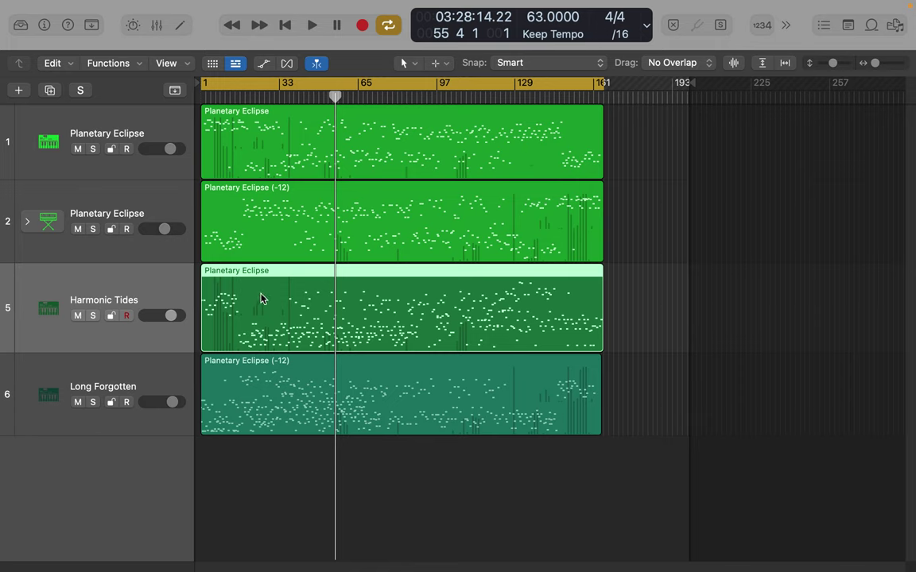
click(234, 94)
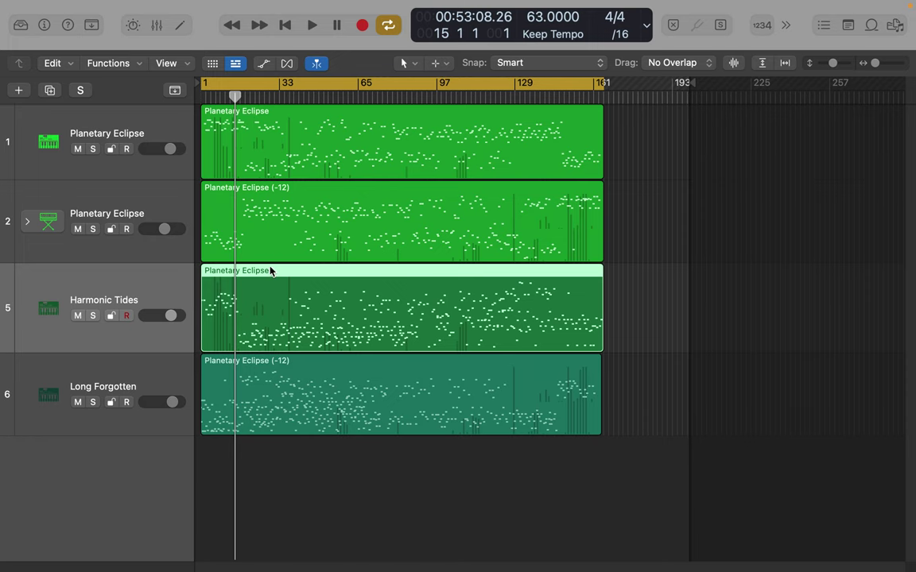
click(175, 23)
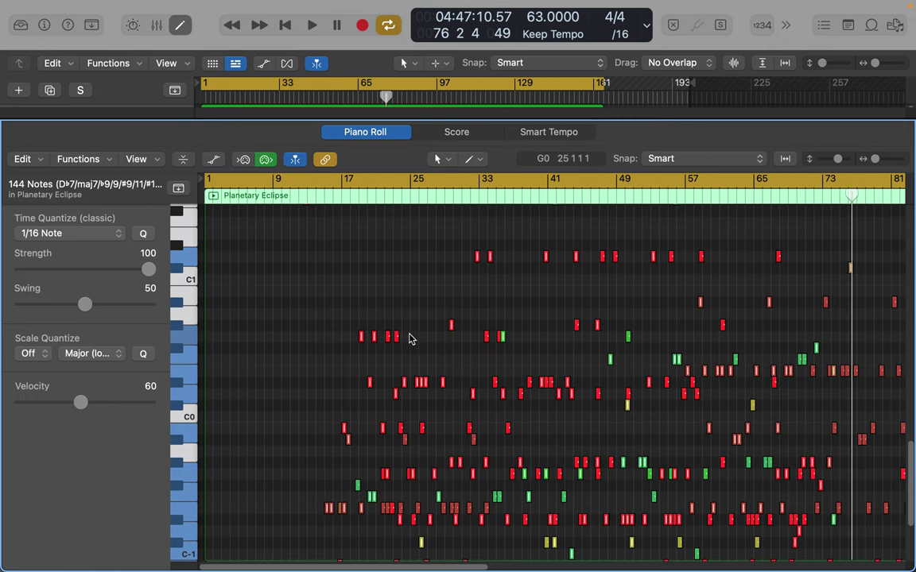
drag(398, 341, 394, 457)
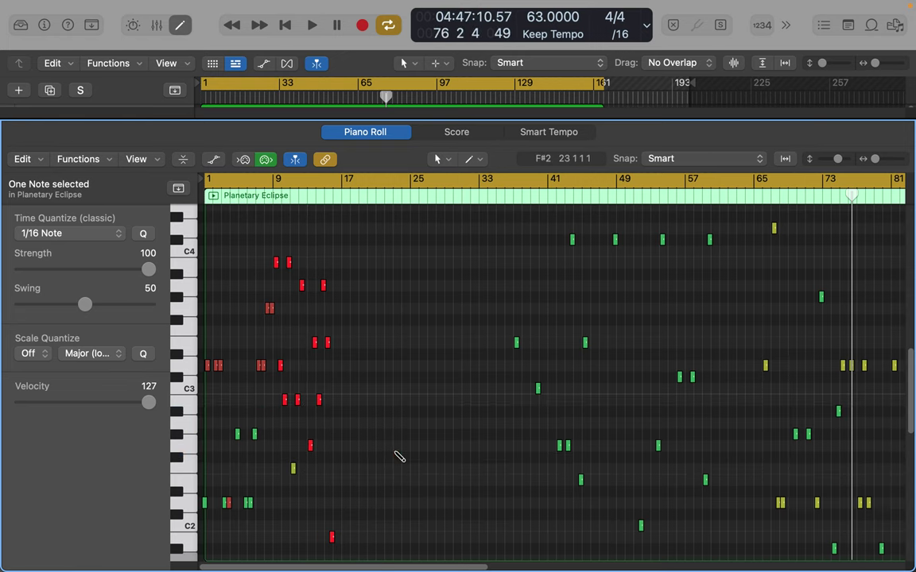
scroll(397, 458, down, 10)
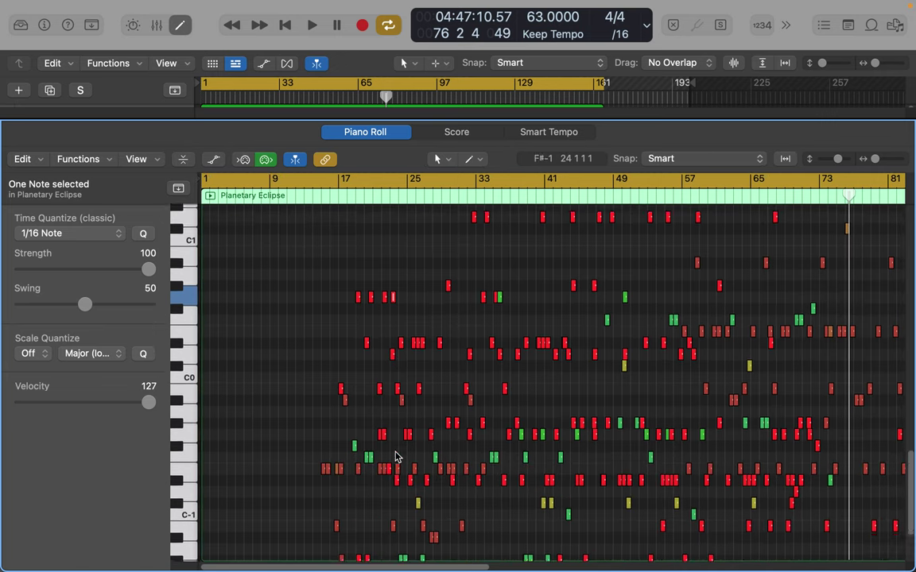
key(super+z)
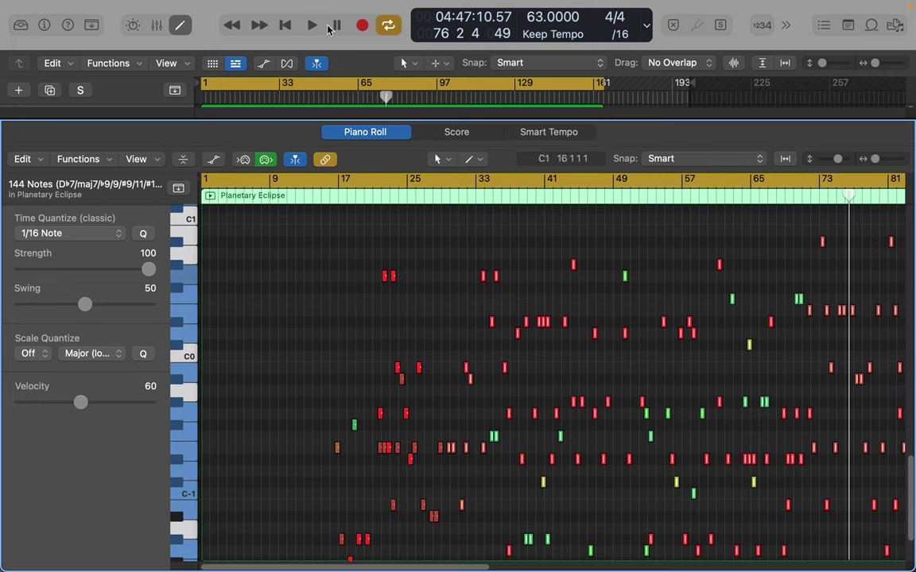
Paste the copied notes into the Harmonic Tides region at bar 13 and move them two octaves higher and eight bars earlier.
click(303, 195)
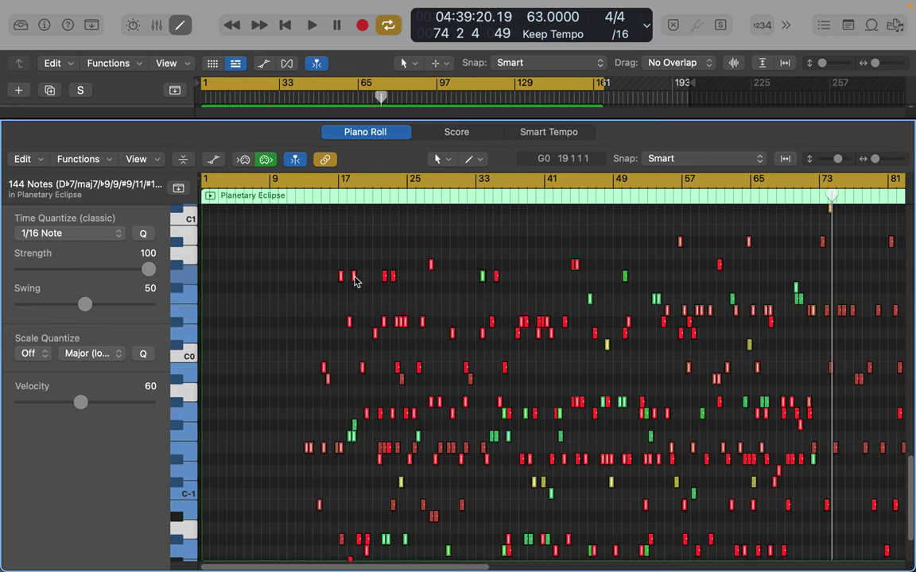
drag(356, 281, 291, 307)
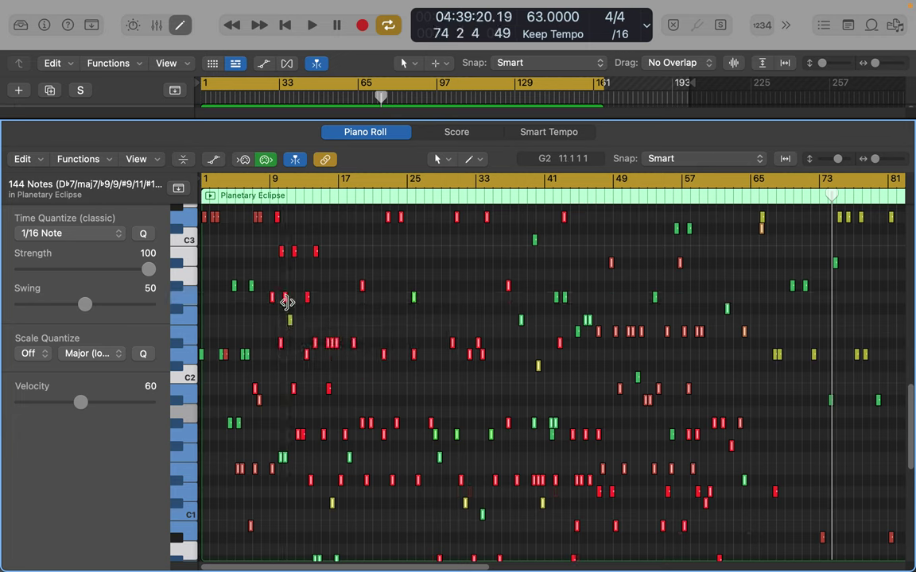
Lengthen the pasted notes and the 14 higher notes around bars 7 to 15 by about one bar.
drag(287, 298, 291, 299)
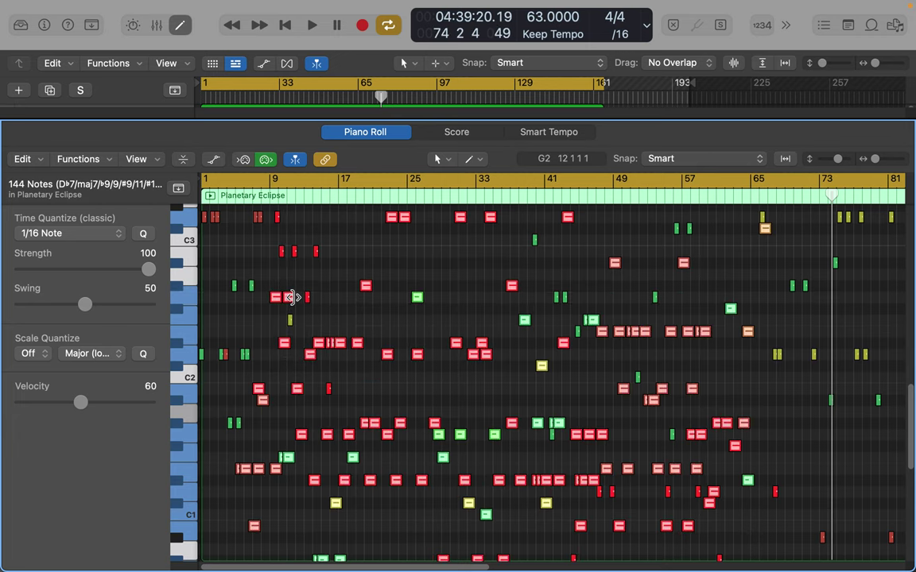
scroll(361, 288, up, 5)
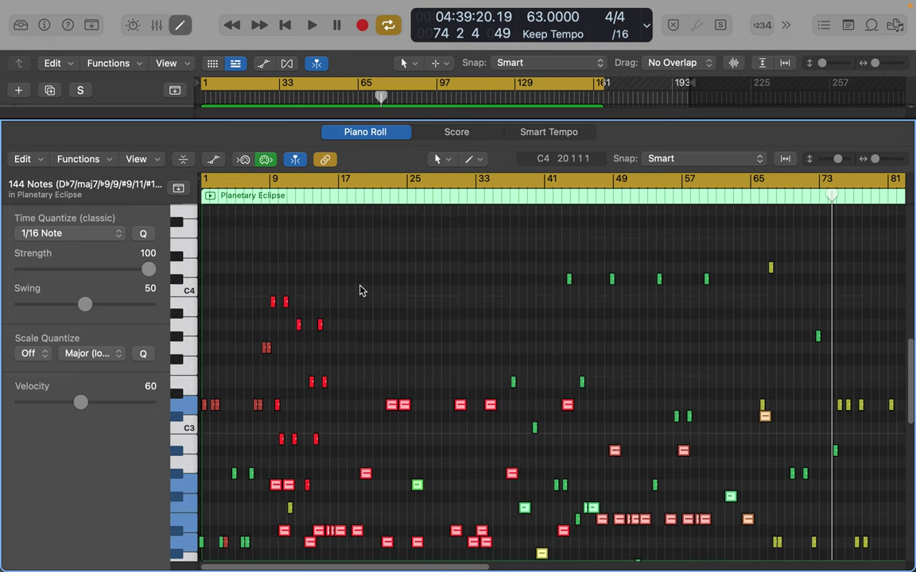
drag(367, 292, 225, 460)
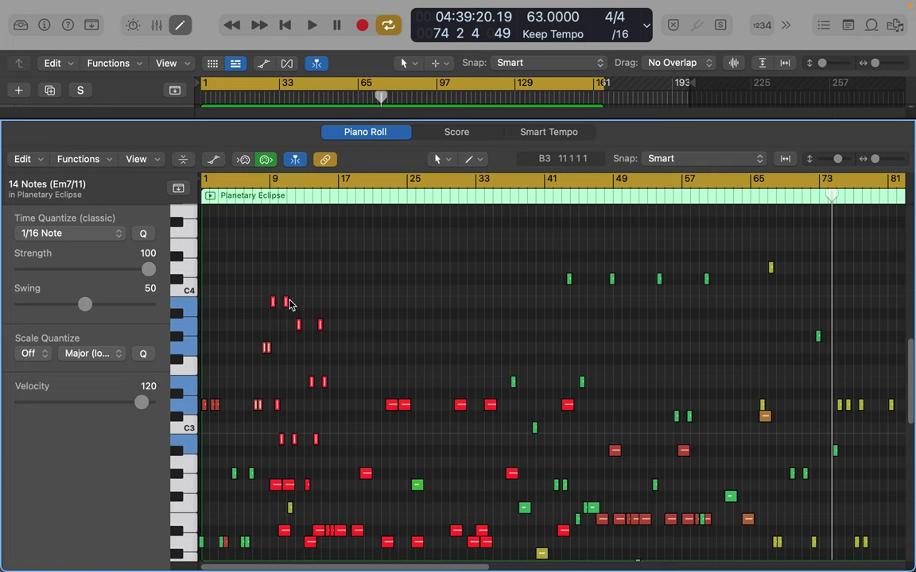
drag(287, 300, 296, 302)
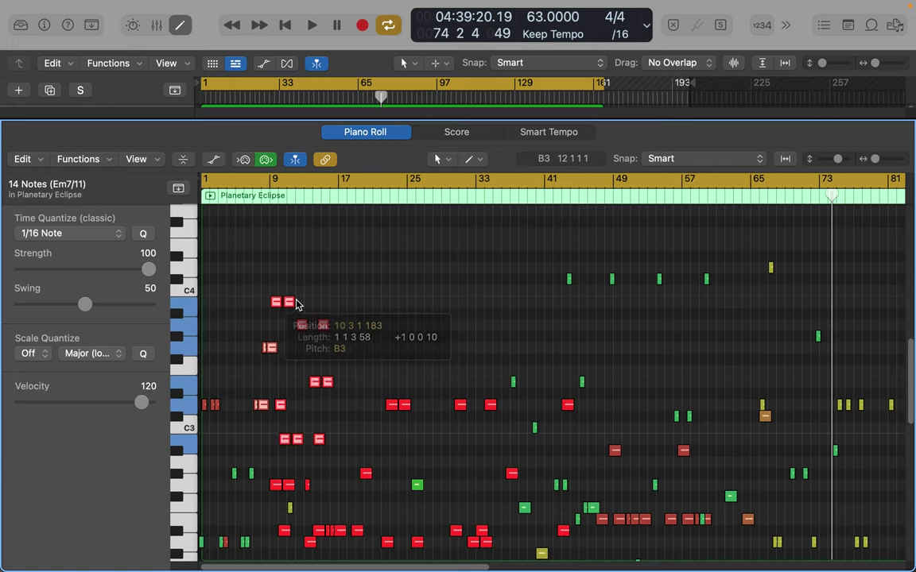
Select the 53 middle and higher notes between about bars 109 and 153 and lengthen them by nearly one bar.
scroll(640, 322, right, 15)
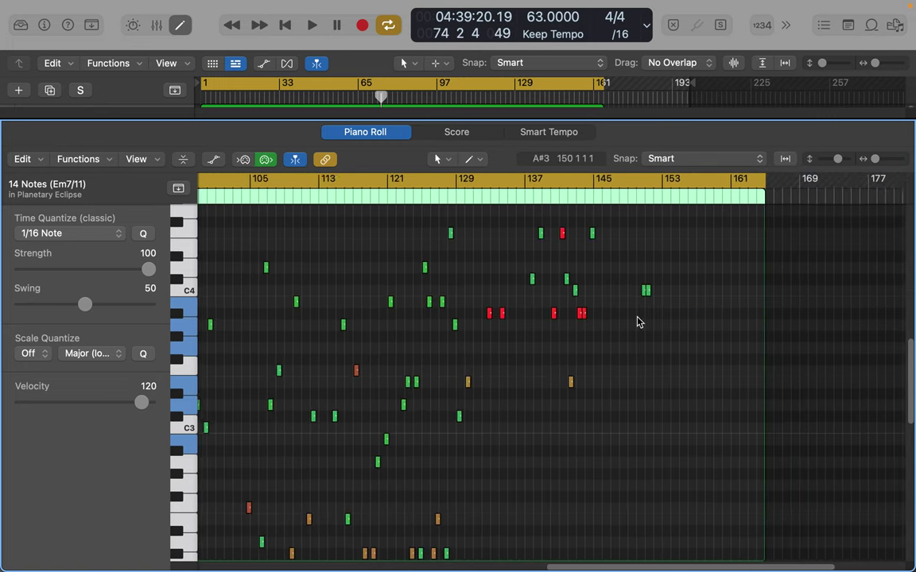
drag(667, 245, 274, 566)
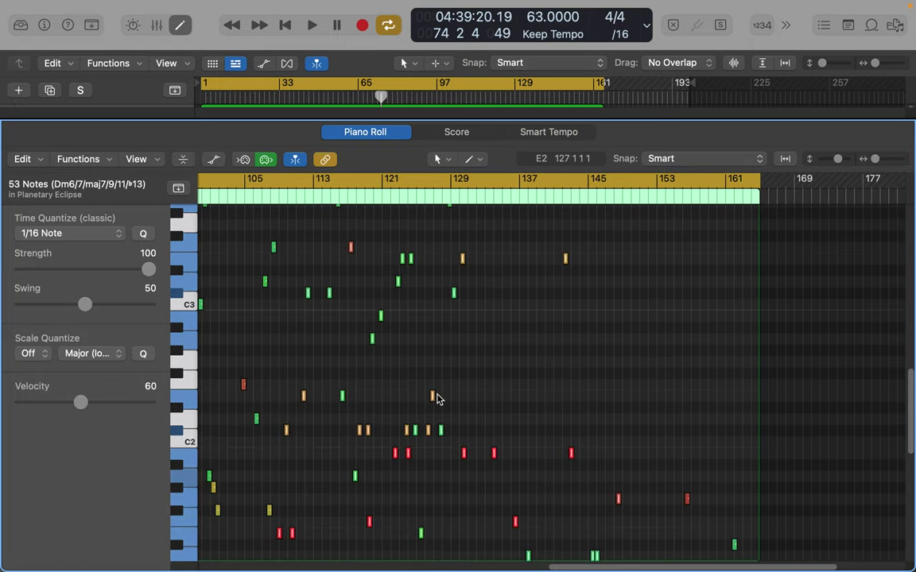
drag(435, 396, 446, 395)
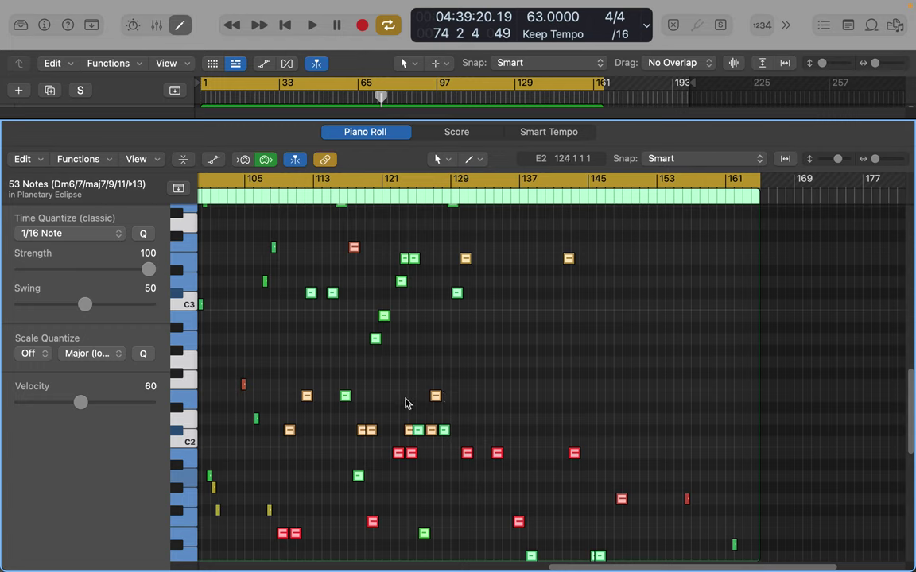
Extend the 16 low notes around C0 between about bars 102 and 148 to about two bars, and close the note editor.
scroll(399, 407, down, 5)
scroll(399, 407, down, 4)
drag(608, 388, 305, 238)
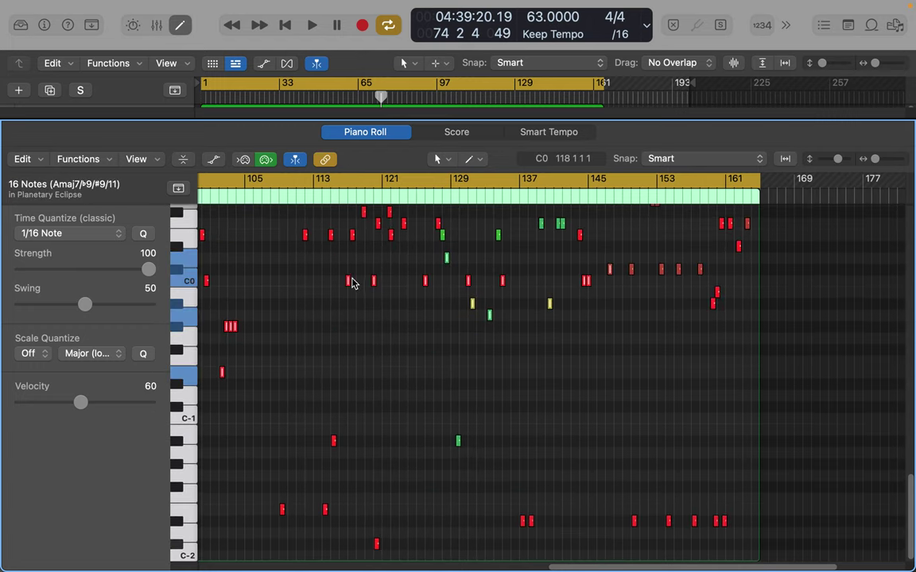
drag(353, 283, 364, 280)
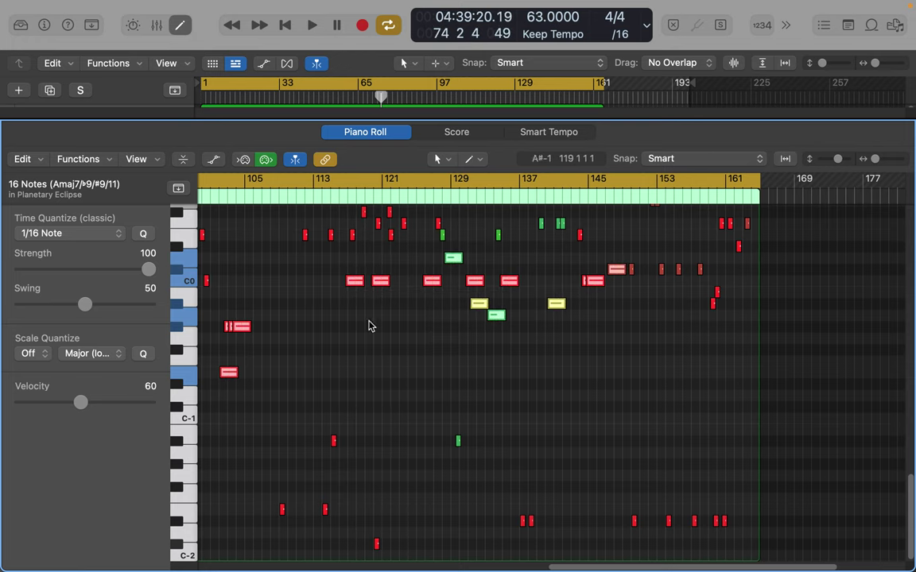
scroll(374, 391, up, 15)
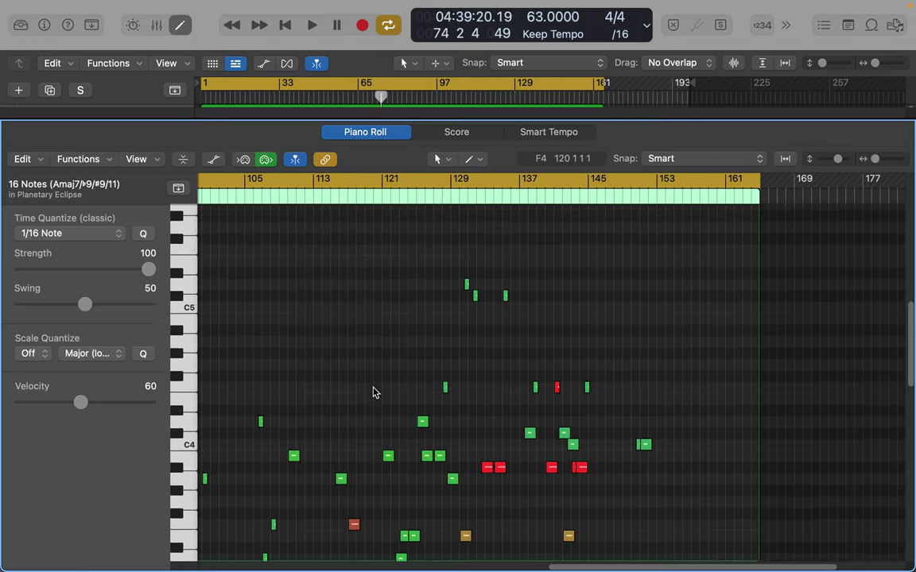
scroll(373, 392, up, 4)
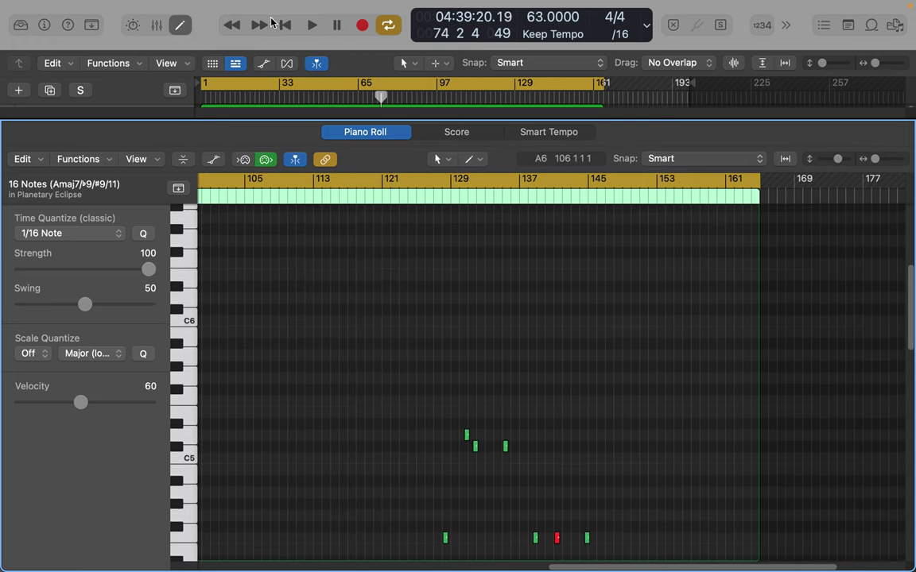
click(179, 25)
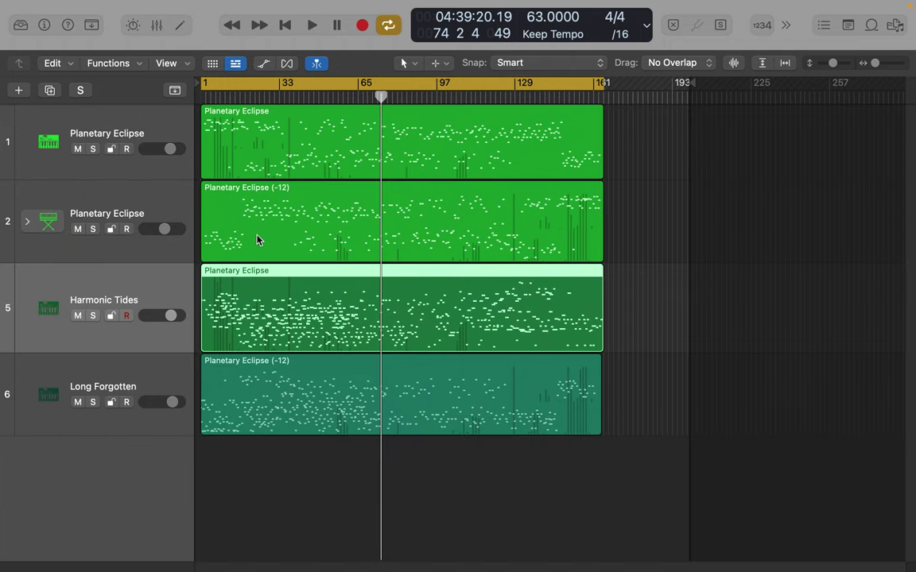
Open the second Planetary Eclipse track's region in the Piano Roll, then select and copy the notes from C4 upward between about bars 19 and 68.
double_click(221, 209)
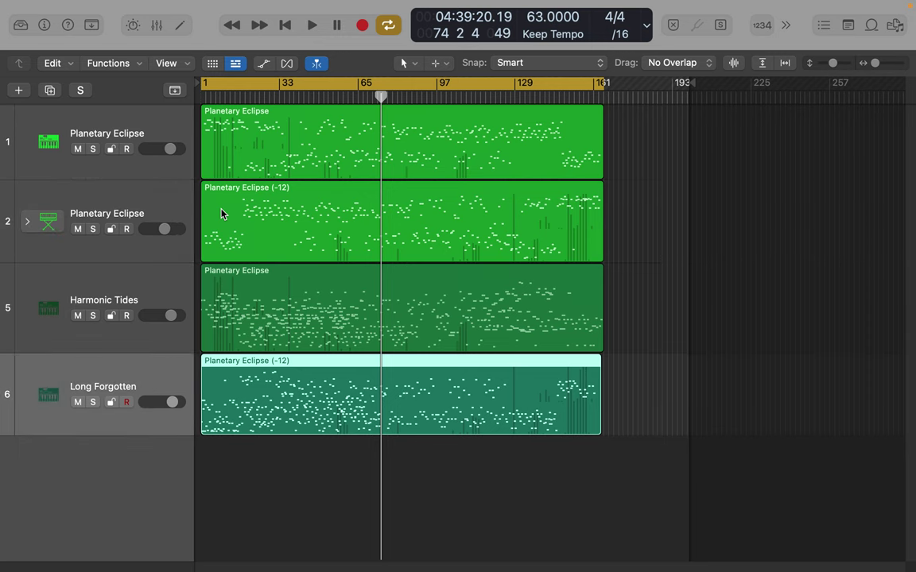
double_click(233, 210)
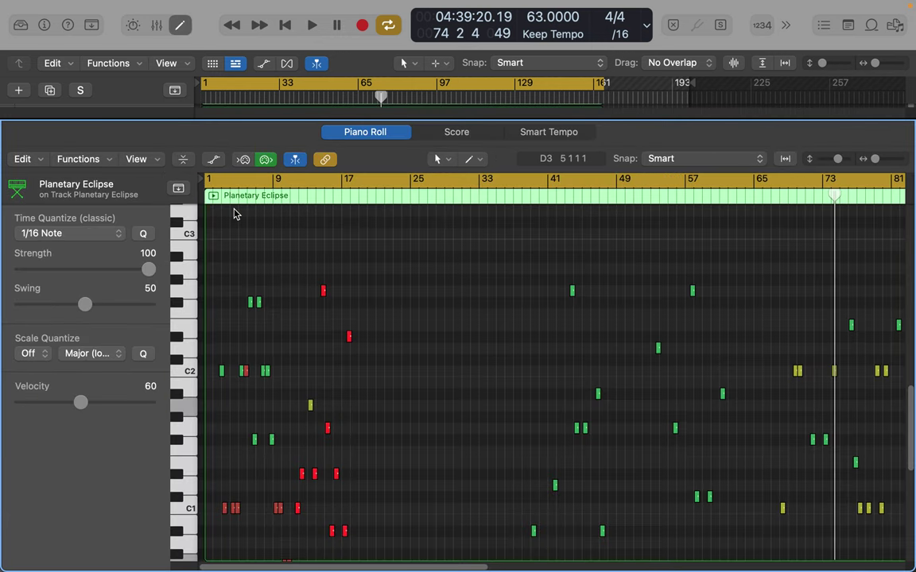
scroll(439, 343, right, 5)
scroll(439, 343, down, 8)
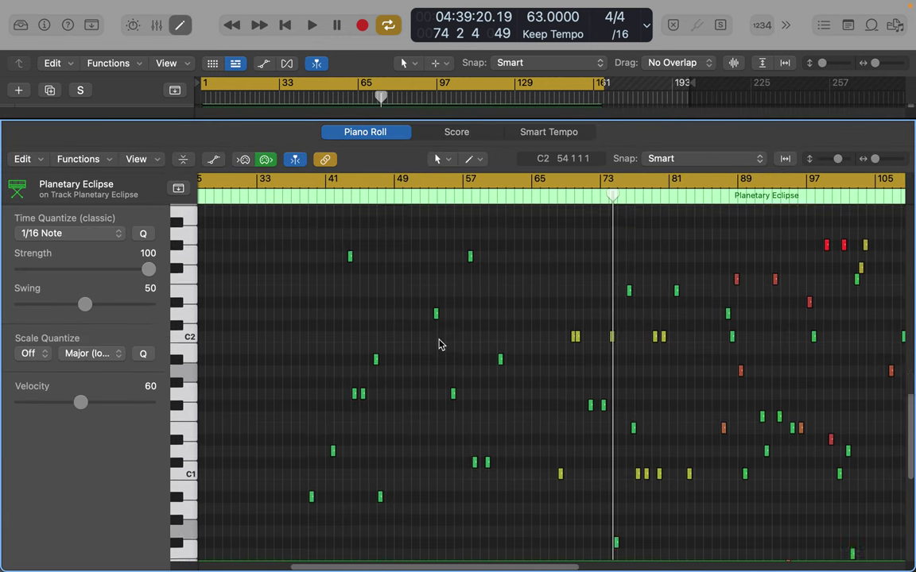
scroll(439, 343, up, 15)
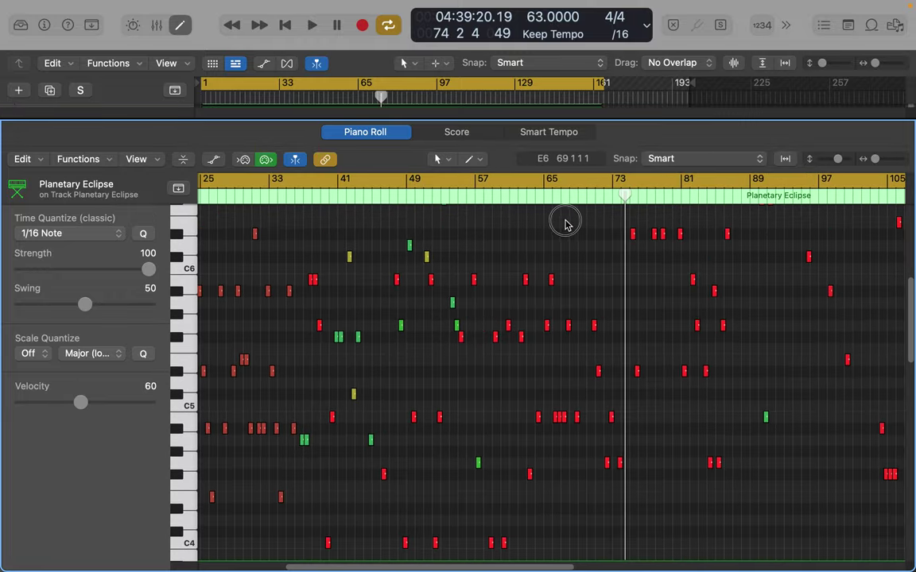
drag(566, 221, 447, 329)
drag(405, 393, 310, 336)
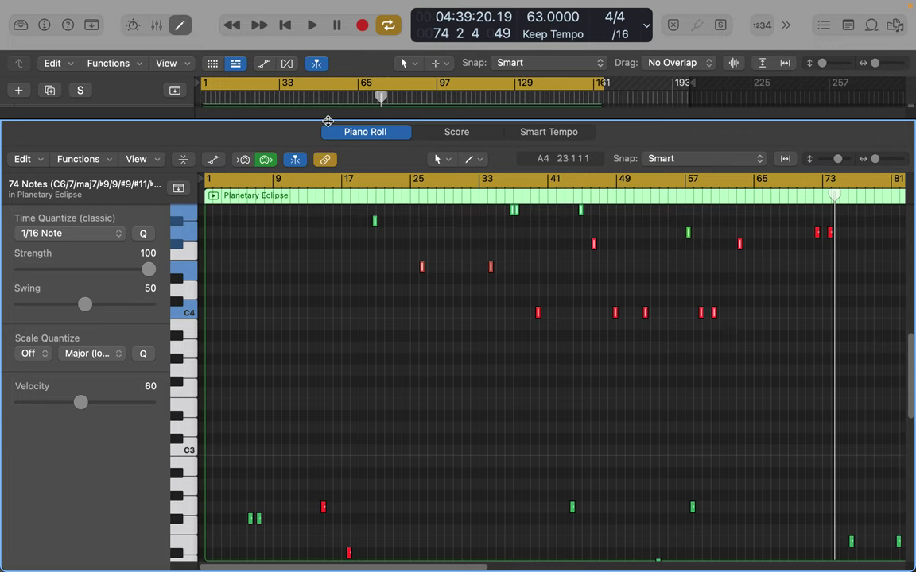
Paste the copied notes at bar 1 and move them about five and a half octaves lower and 23 bars later.
click(284, 26)
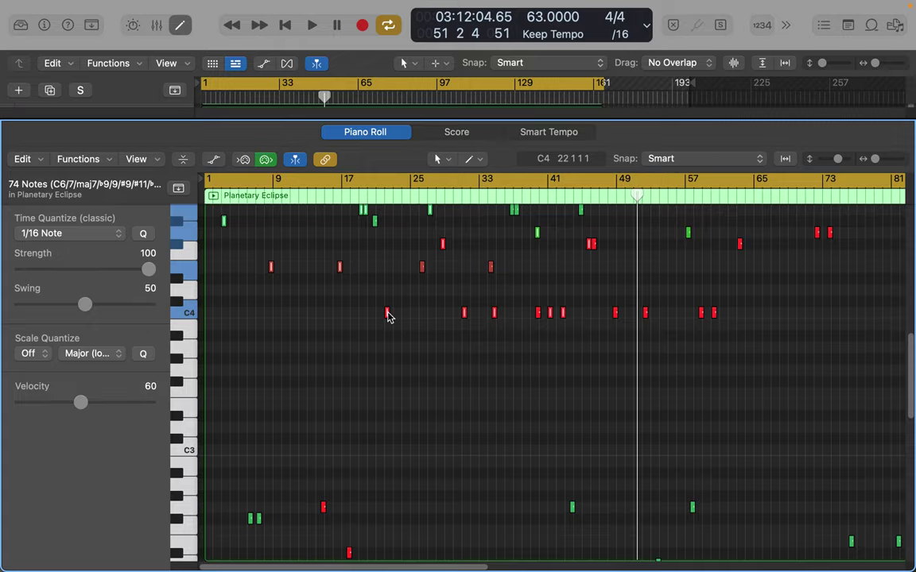
drag(387, 315, 586, 514)
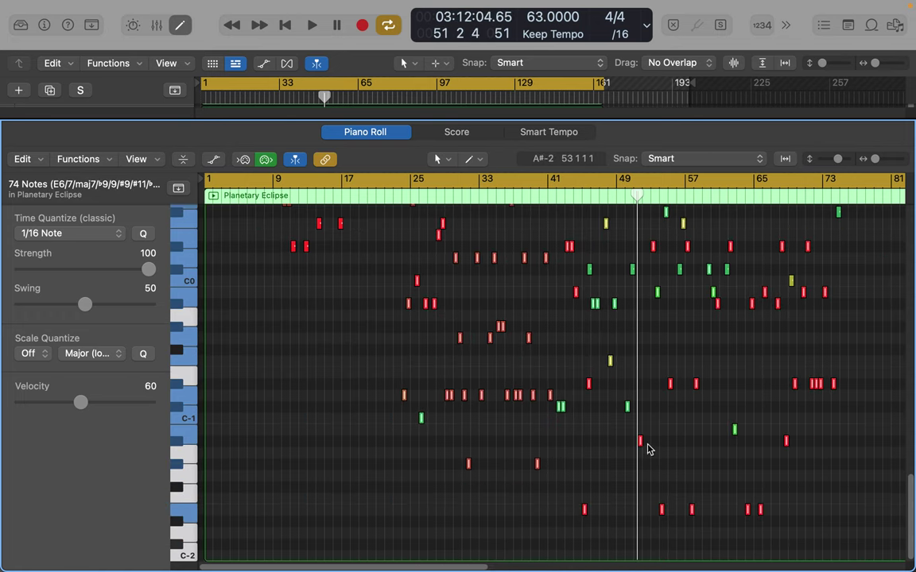
Lengthen the moved low notes in the second Planetary Eclipse region by about one bar.
drag(642, 441, 650, 439)
scroll(511, 432, right, 20)
scroll(511, 432, up, 3)
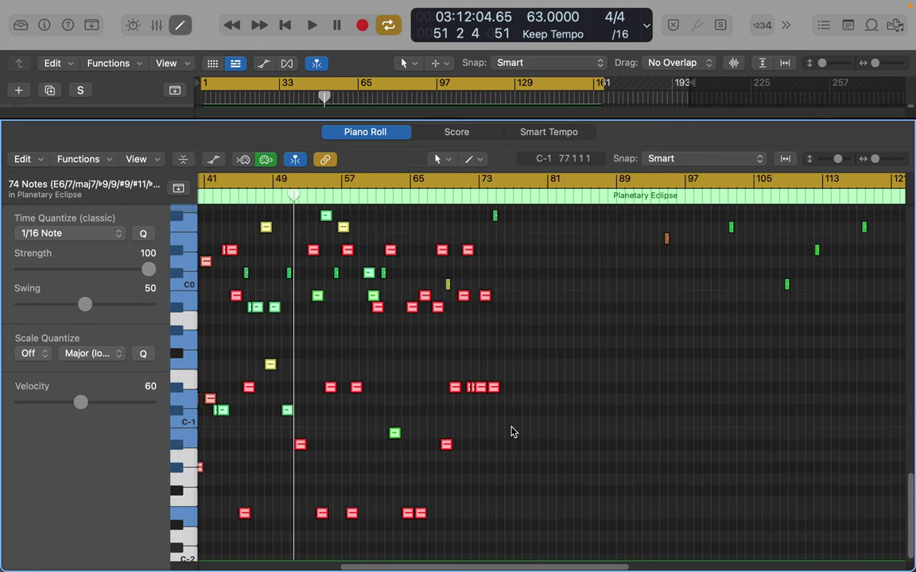
Paste the copied notes near bar 122 of the second Planetary Eclipse region, move them about two octaves lower and lengthen them.
scroll(511, 432, up, 10)
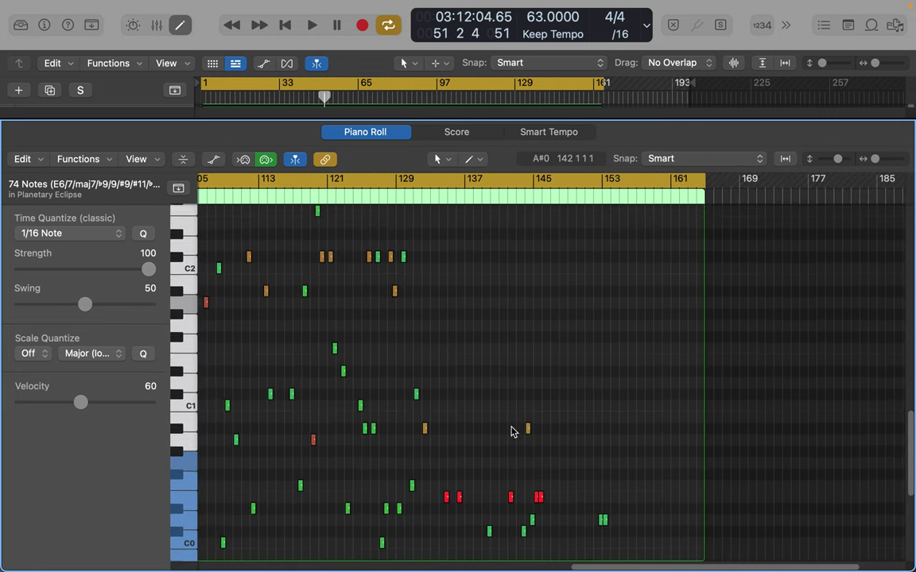
scroll(511, 432, up, 5)
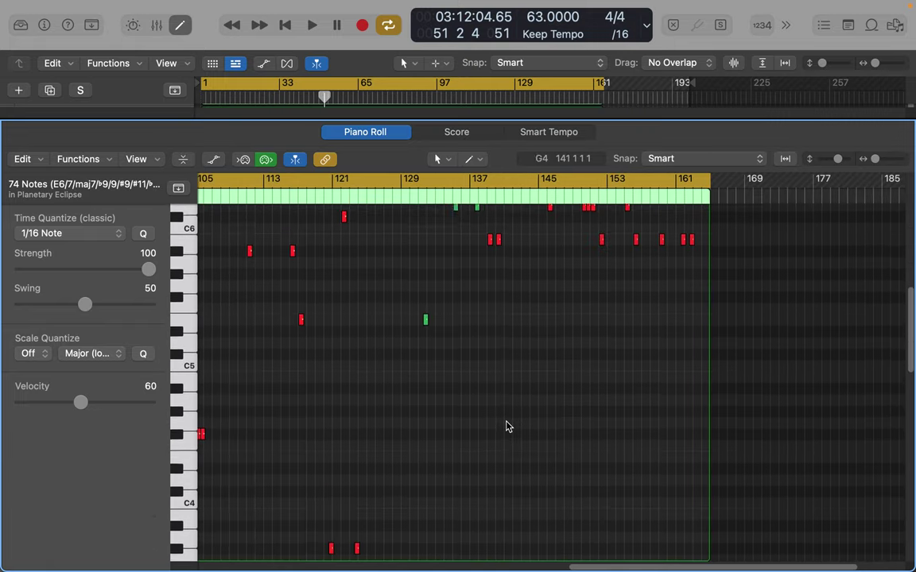
click(348, 194)
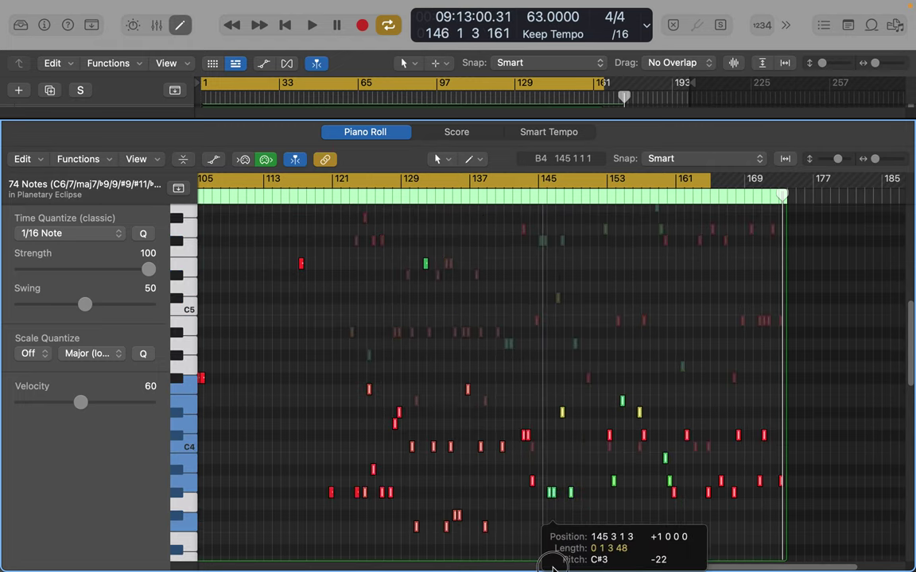
drag(548, 560, 493, 291)
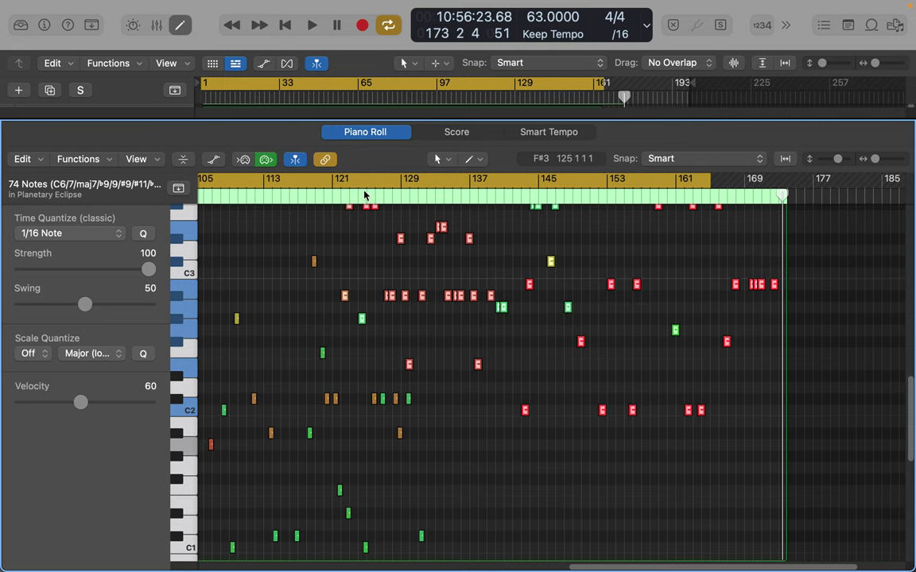
Paste the copied notes again at the start of the region, move them about an octave and a half lower and lengthen them by about one bar.
click(179, 27)
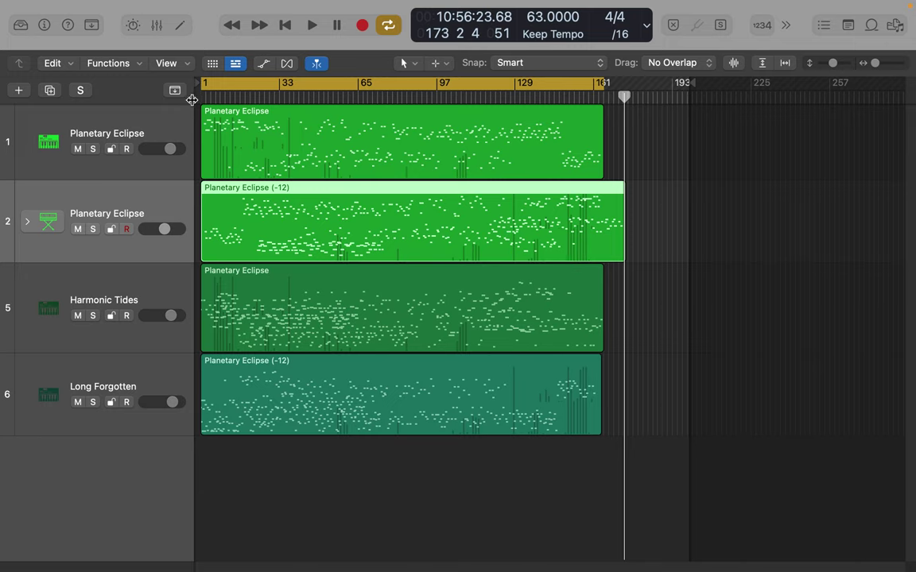
double_click(220, 190)
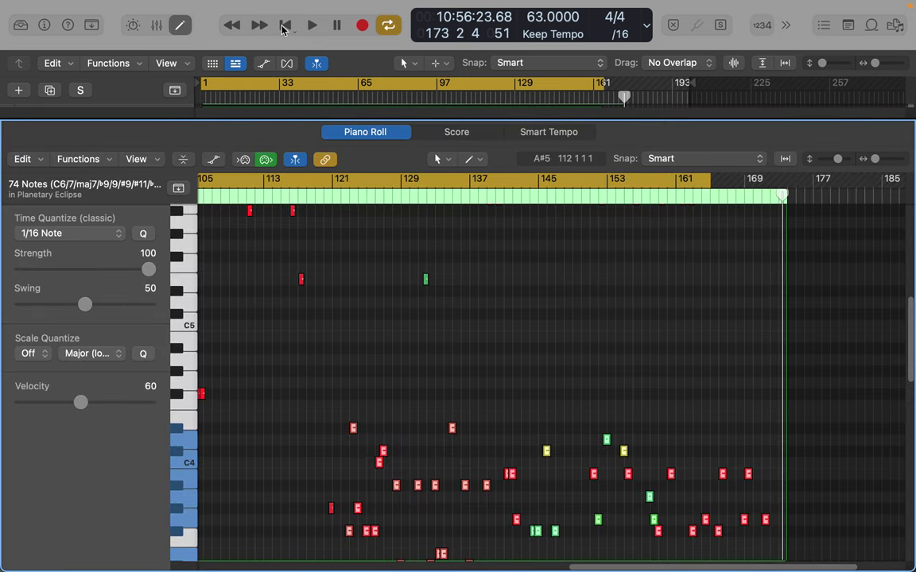
click(284, 27)
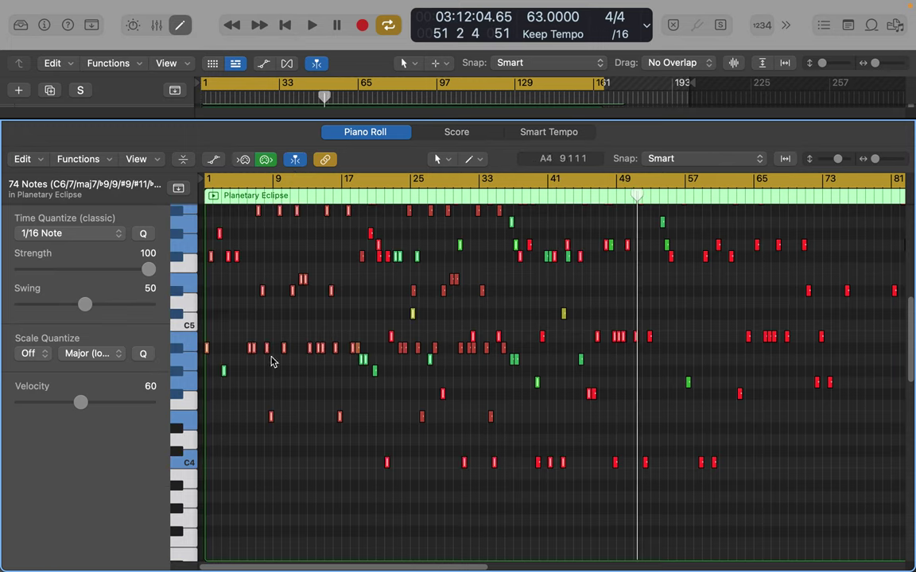
drag(267, 362, 267, 388)
drag(307, 318, 311, 318)
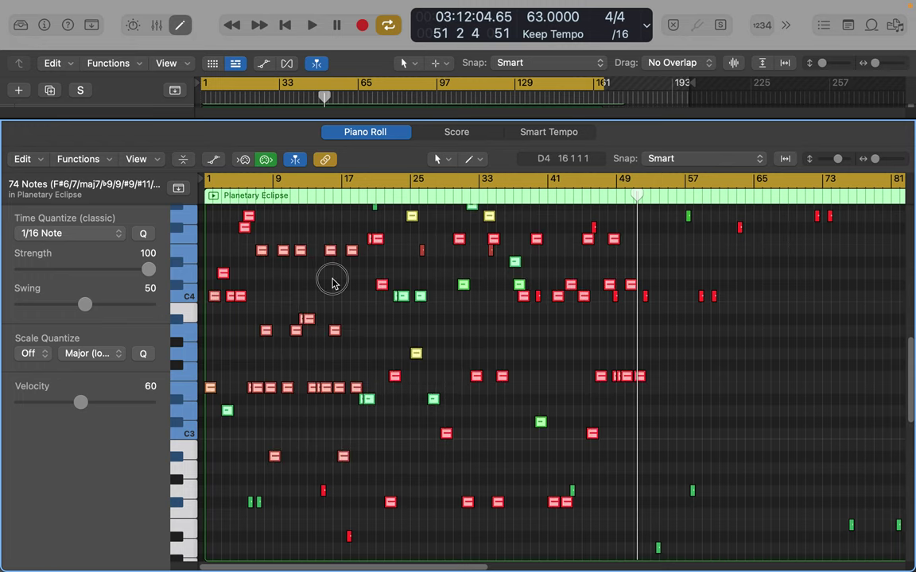
Select the notes from about C4 upward between about bars 18 and 35 and lengthen them slightly.
click(332, 284)
drag(356, 298, 511, 362)
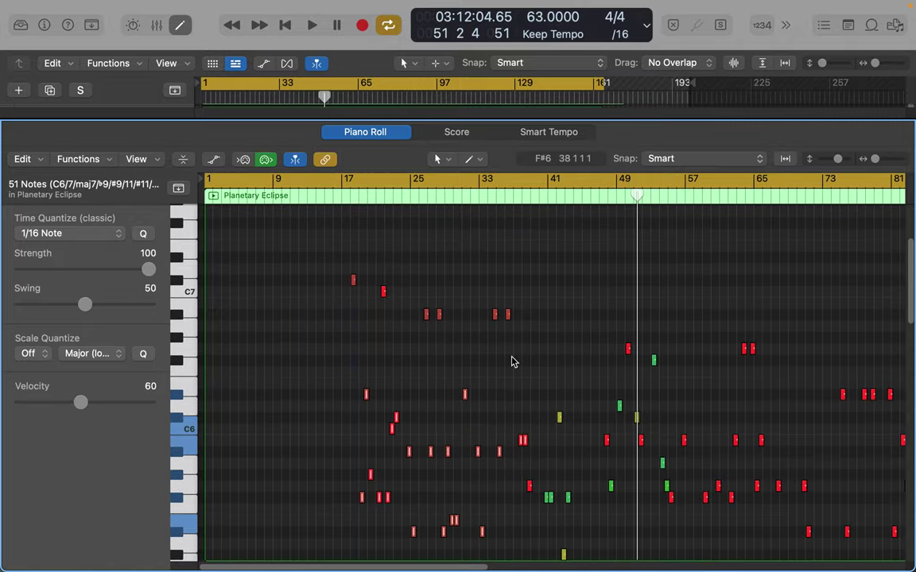
click(469, 395)
drag(484, 388, 358, 454)
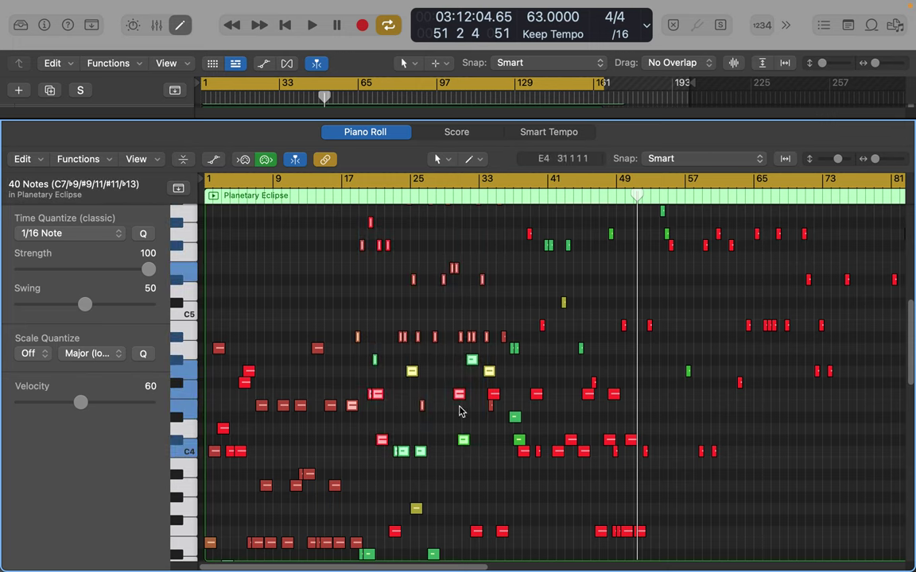
drag(464, 392, 466, 389)
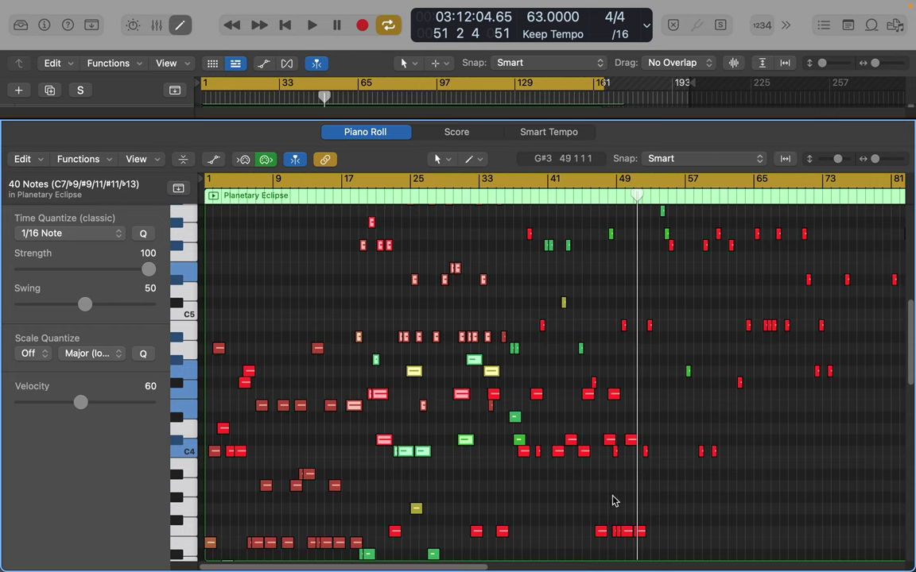
Select the notes from about C4 to G#5 between about bars 48 and 66 and lengthen them slightly.
drag(612, 501, 739, 245)
scroll(753, 499, right, 5)
scroll(753, 499, down, 1)
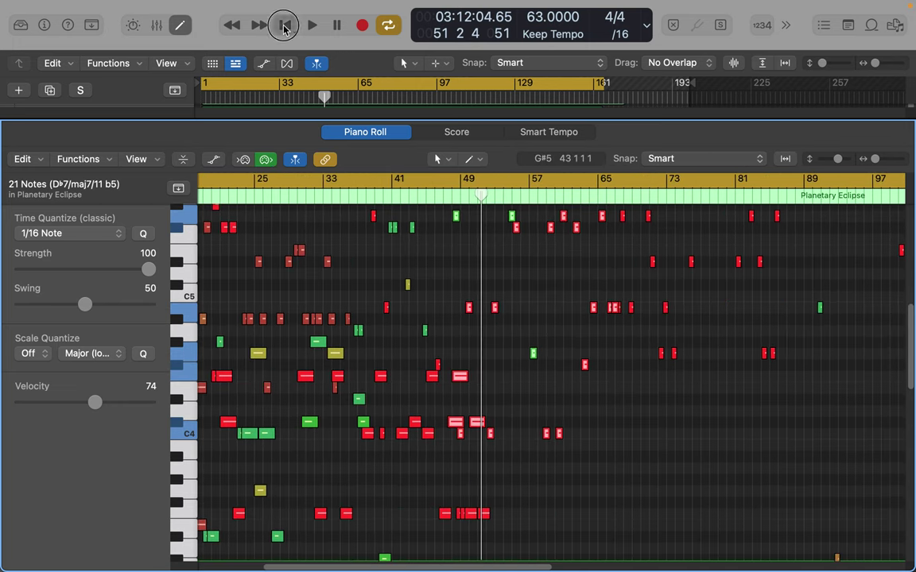
Play the project from the beginning to listen to the edited arrangement.
click(284, 26)
click(311, 26)
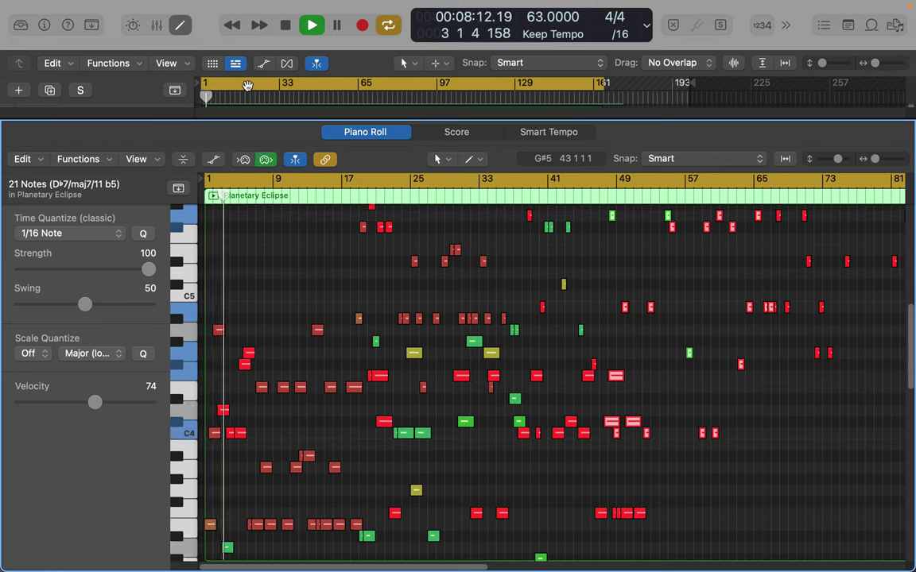
click(81, 92)
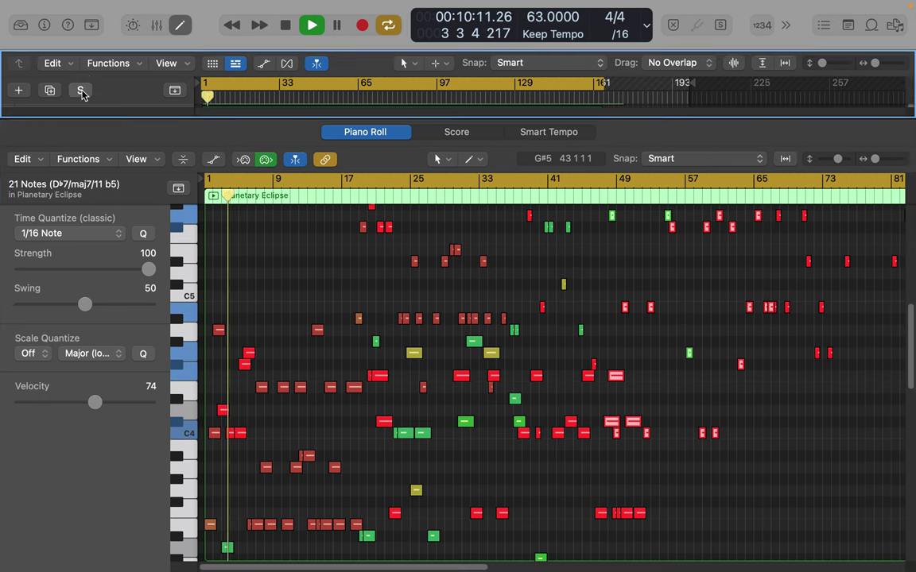
click(81, 92)
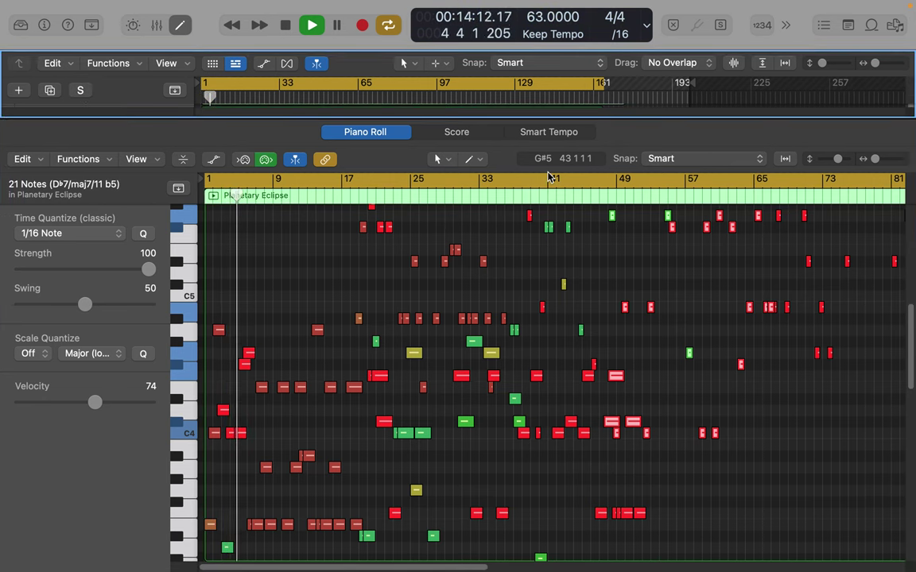
Show the tracks as notation in the Score editor, reduce the notation size and widen the spacing between the staves.
click(458, 134)
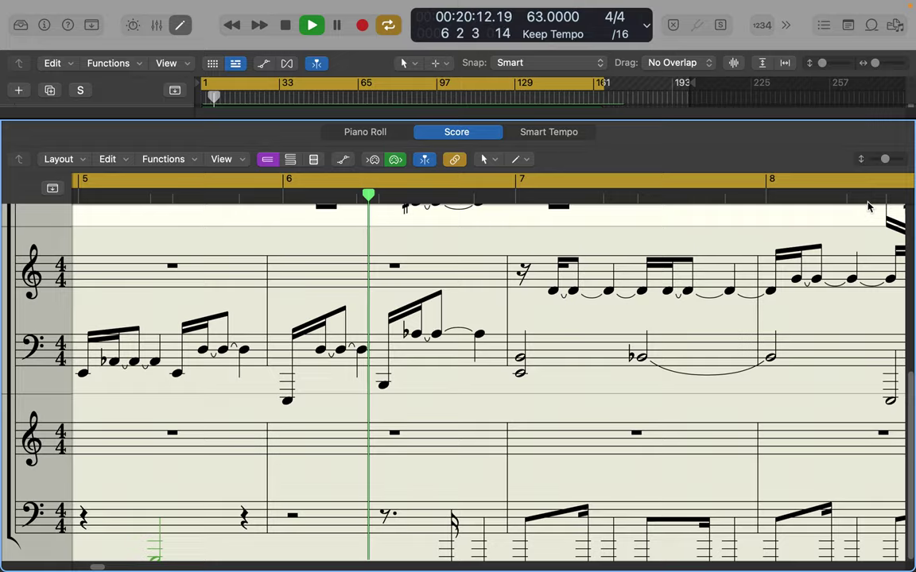
mouse_move(885, 159)
mouse_down()
mouse_move(873, 167)
mouse_move(873, 159)
mouse_move(872, 170)
mouse_move(875, 159)
mouse_up()
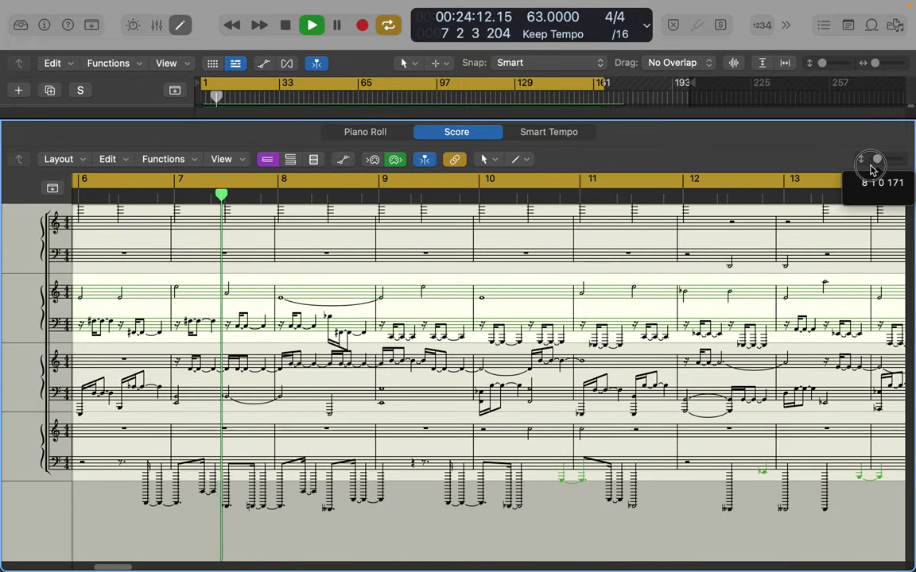
click(59, 502)
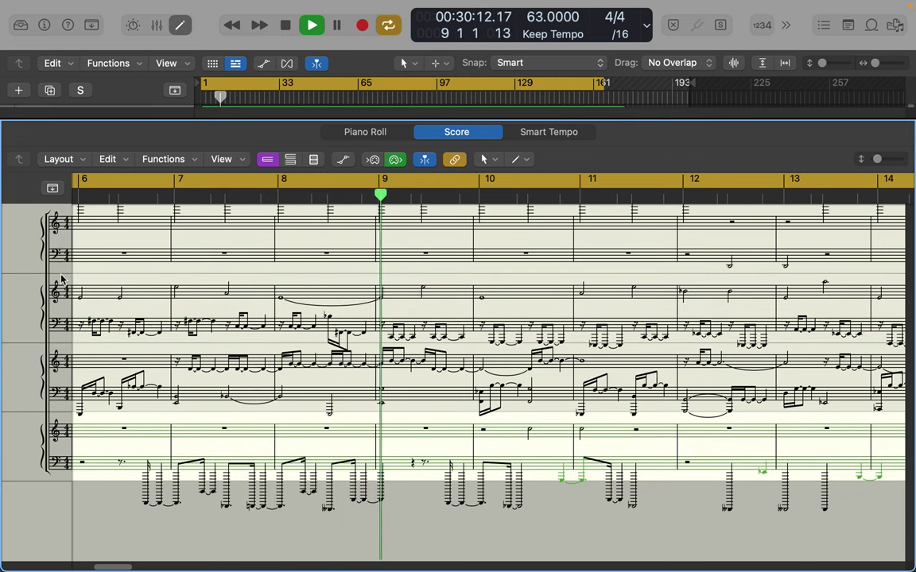
drag(56, 245, 54, 276)
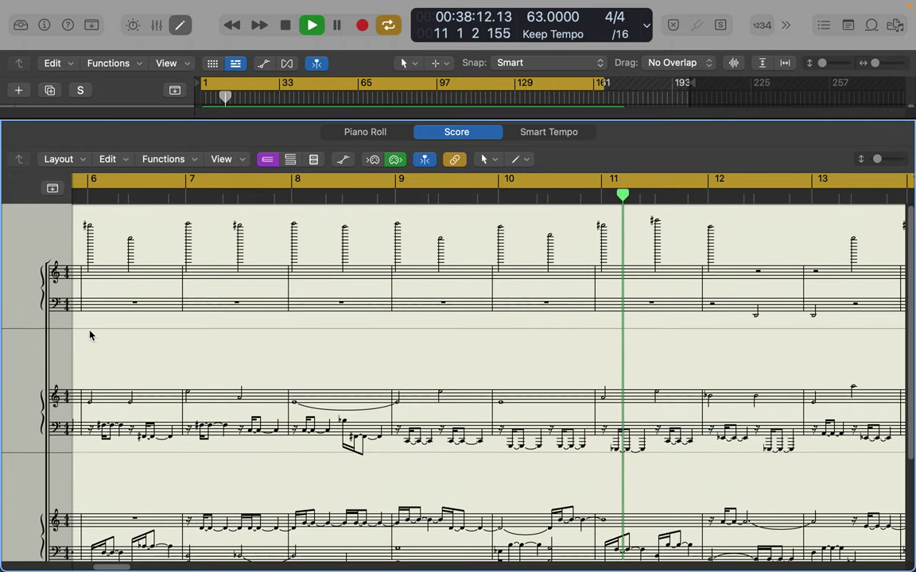
Try narrower and wider vertical spacing between the track staves in the score.
scroll(194, 389, down, 3)
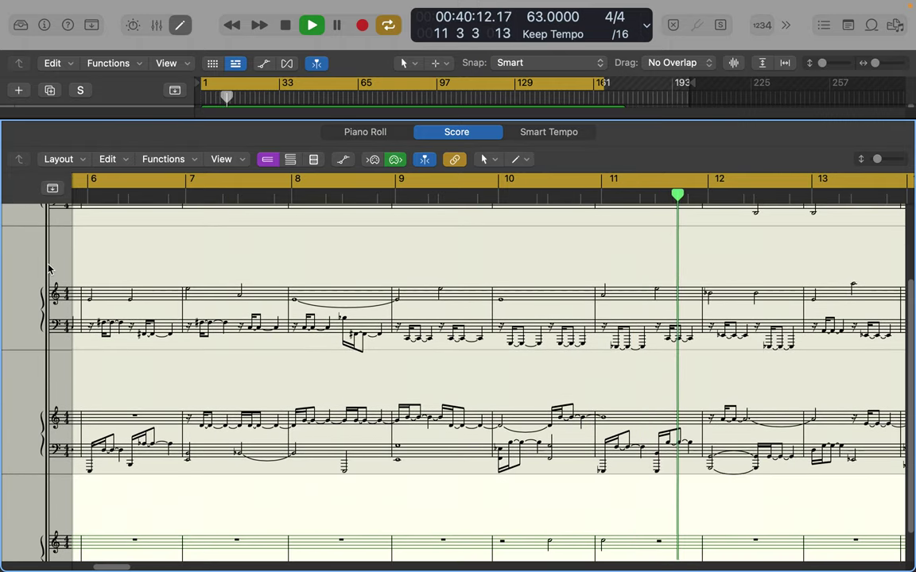
mouse_move(33, 225)
mouse_down()
mouse_move(35, 271)
mouse_move(33, 225)
mouse_move(39, 238)
mouse_up()
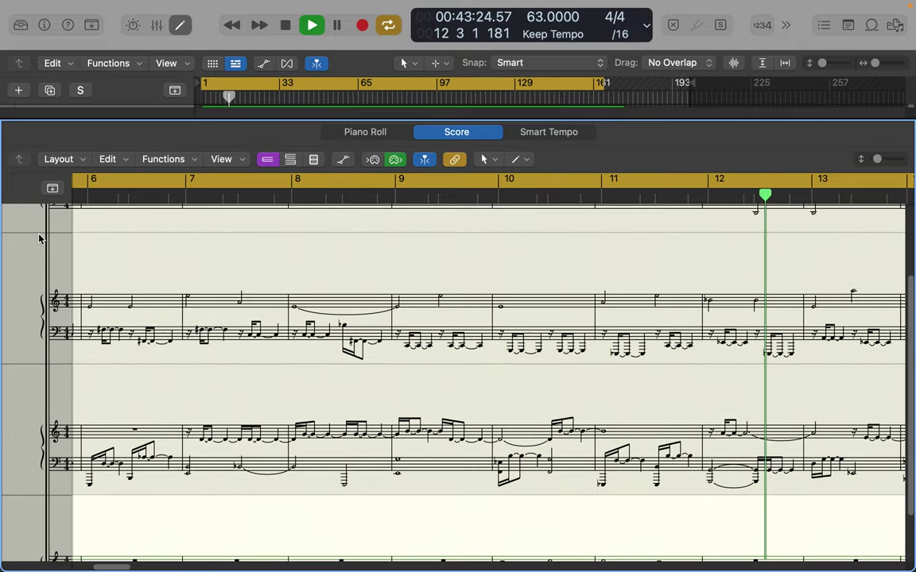
click(43, 301)
mouse_move(44, 300)
mouse_down()
mouse_move(40, 265)
mouse_move(46, 272)
mouse_up()
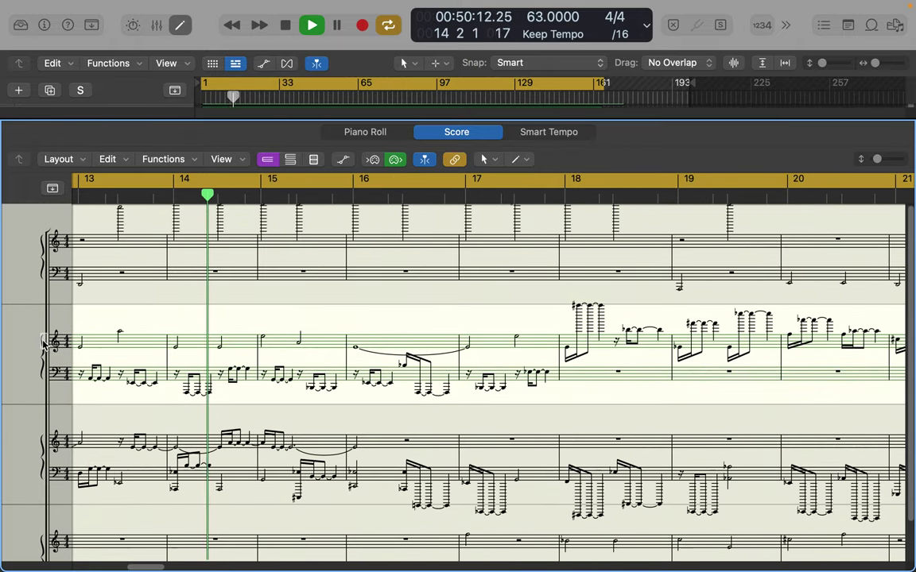
drag(42, 342, 44, 379)
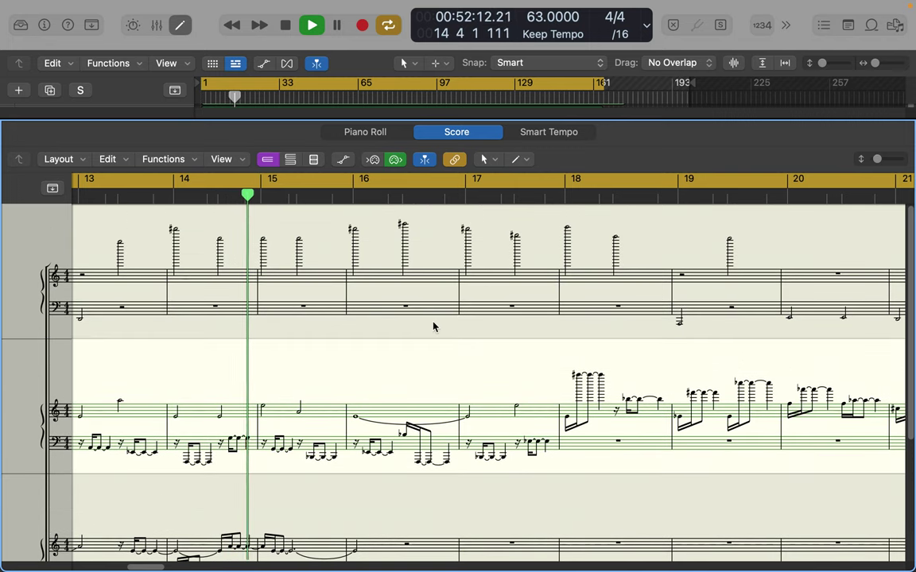
Reduce the notation size further, tighten the spacing so all four track staves fit, and select the lowest track's staff.
drag(875, 159, 848, 158)
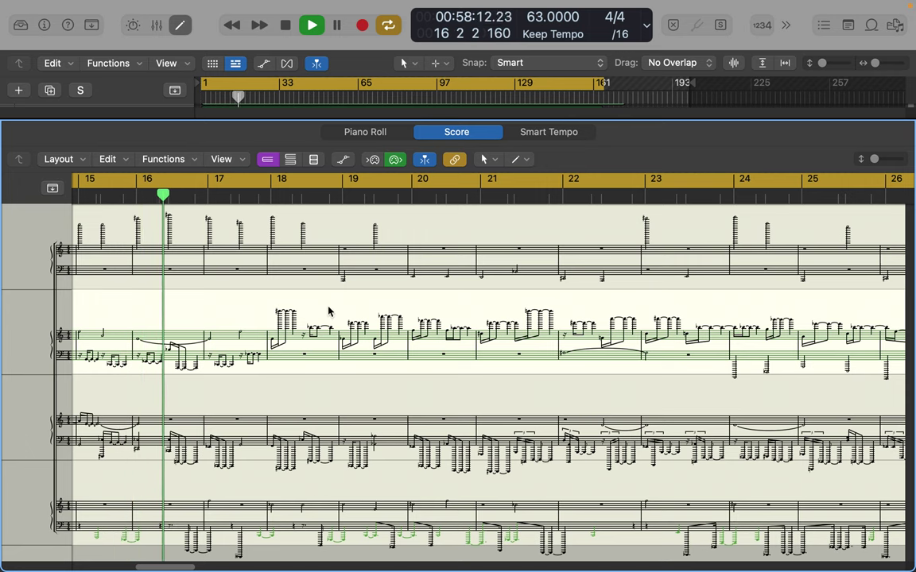
scroll(403, 379, left, 10)
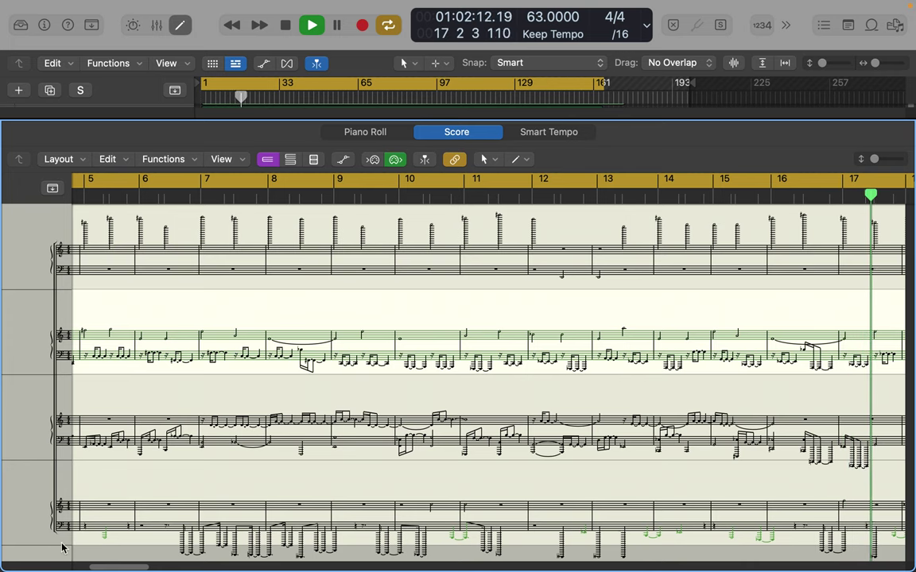
drag(63, 559, 65, 567)
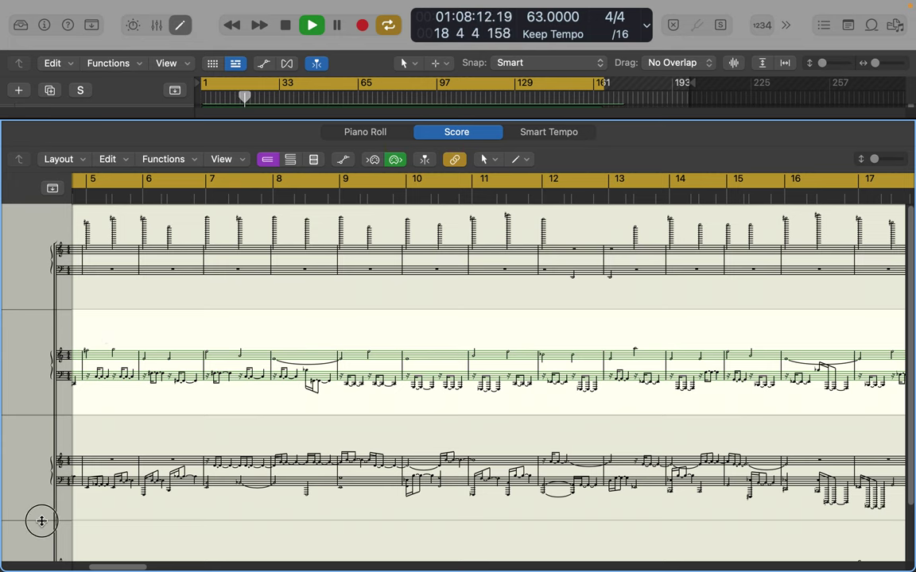
drag(41, 517, 47, 481)
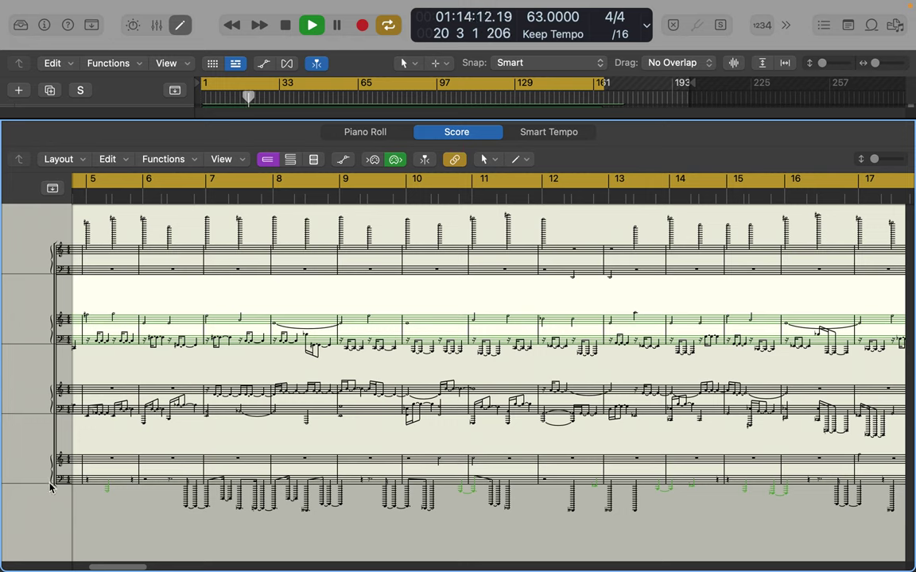
drag(52, 482, 69, 423)
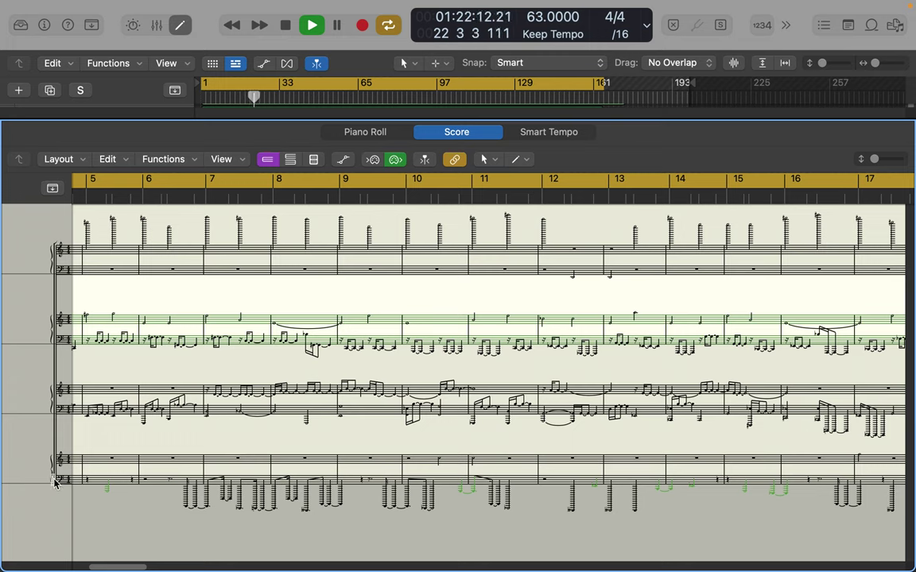
click(543, 505)
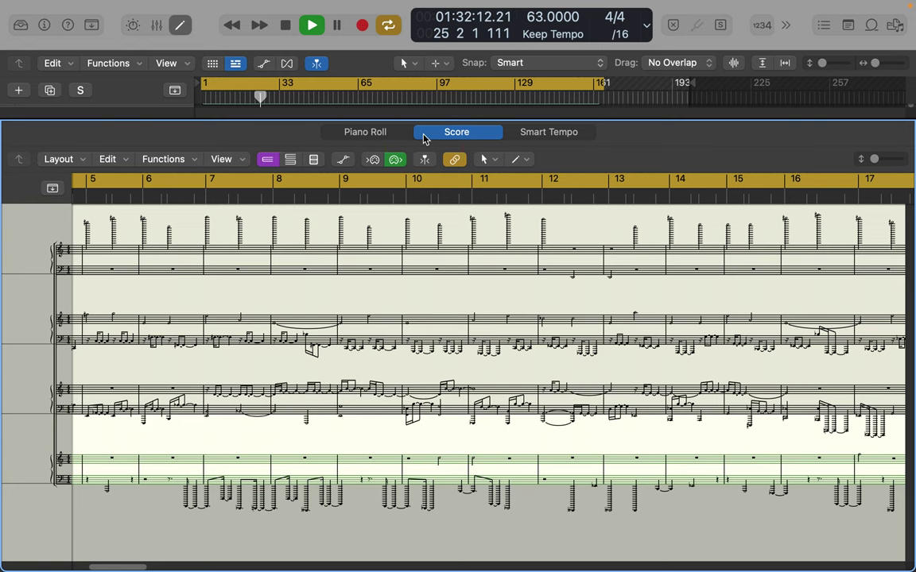
Make the score follow the playhead and widen the spacing between the staves slightly.
click(424, 160)
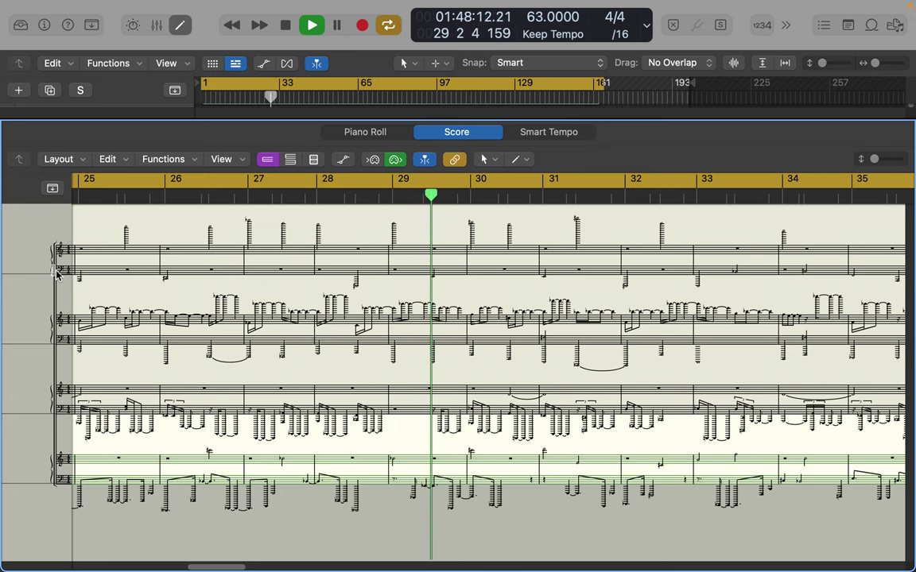
mouse_move(56, 275)
mouse_down()
mouse_move(58, 283)
mouse_move(56, 269)
mouse_move(45, 278)
mouse_move(51, 293)
mouse_up()
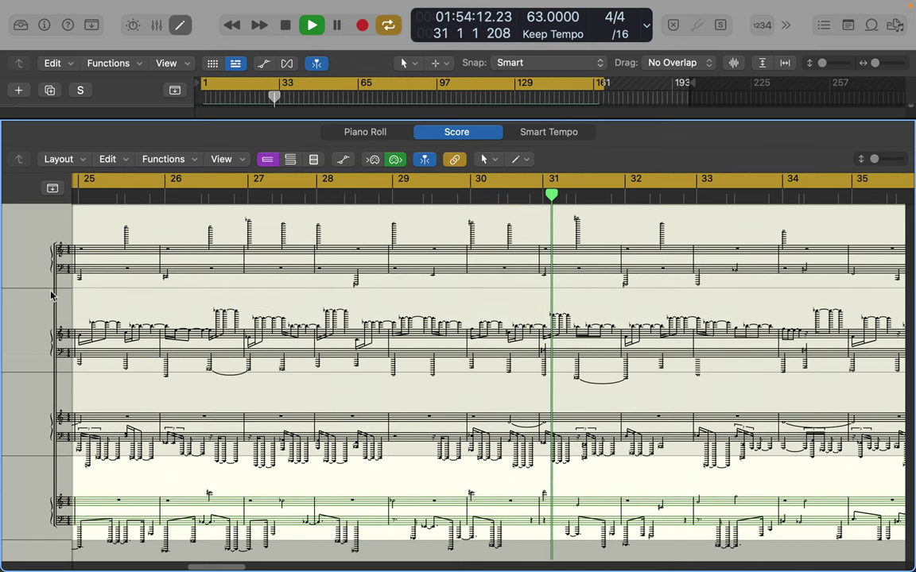
scroll(154, 369, down, 1)
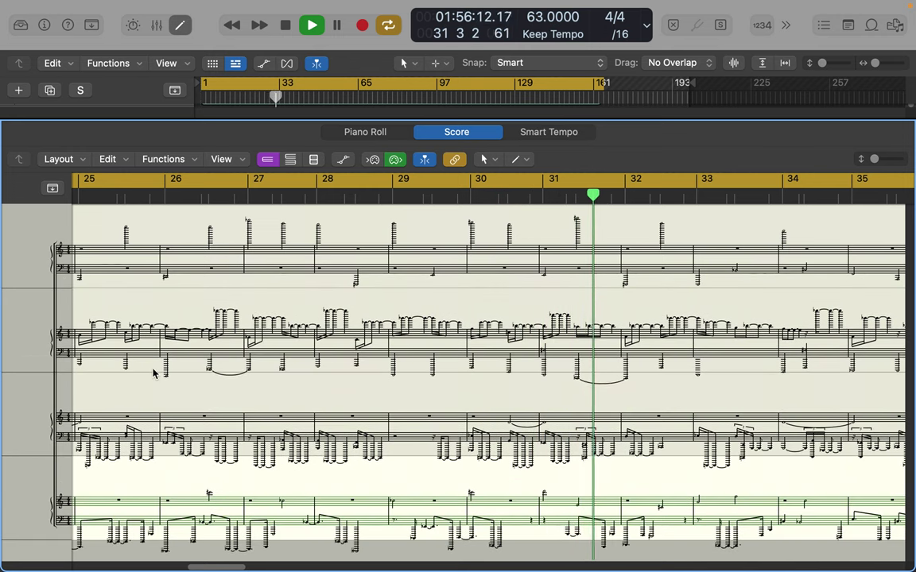
Compare the wrapped and page layouts of the score, and return to the single-line linear layout.
click(292, 159)
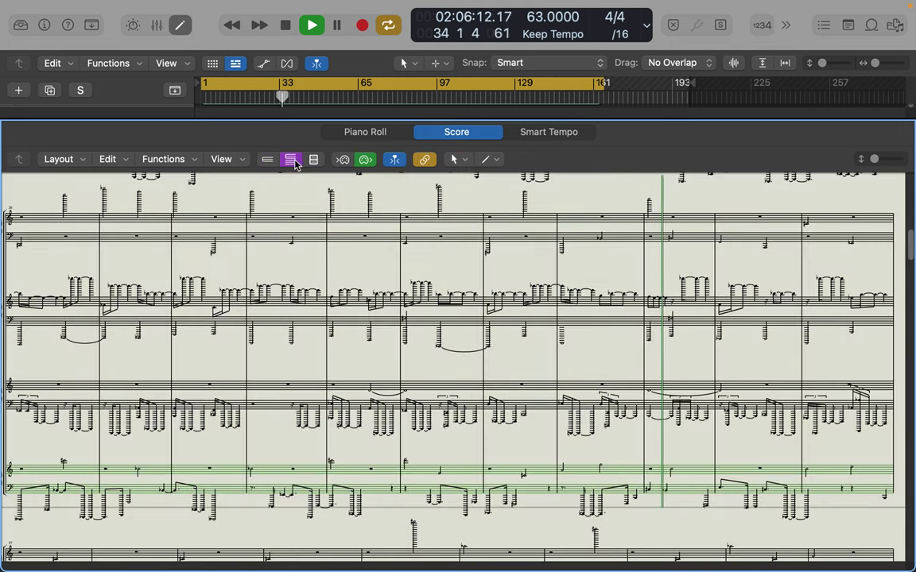
click(267, 161)
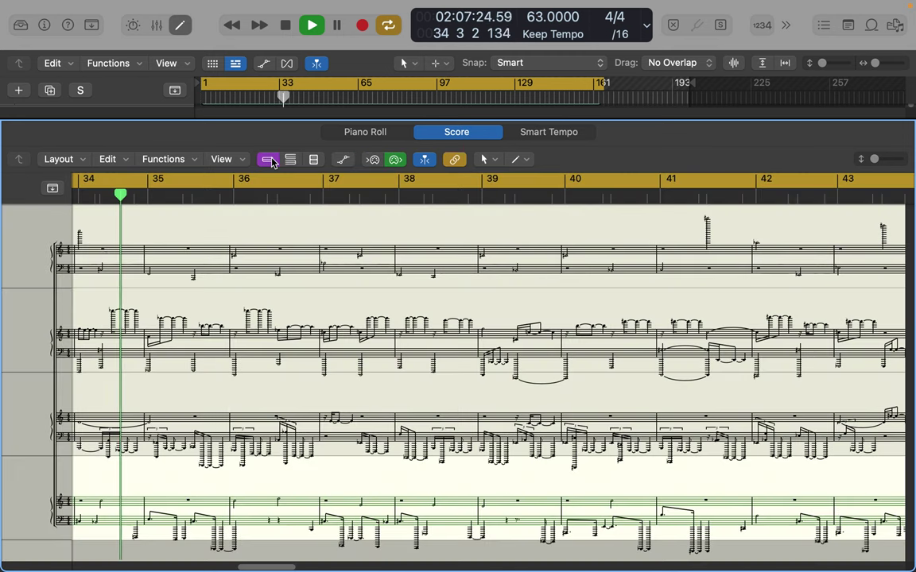
click(314, 160)
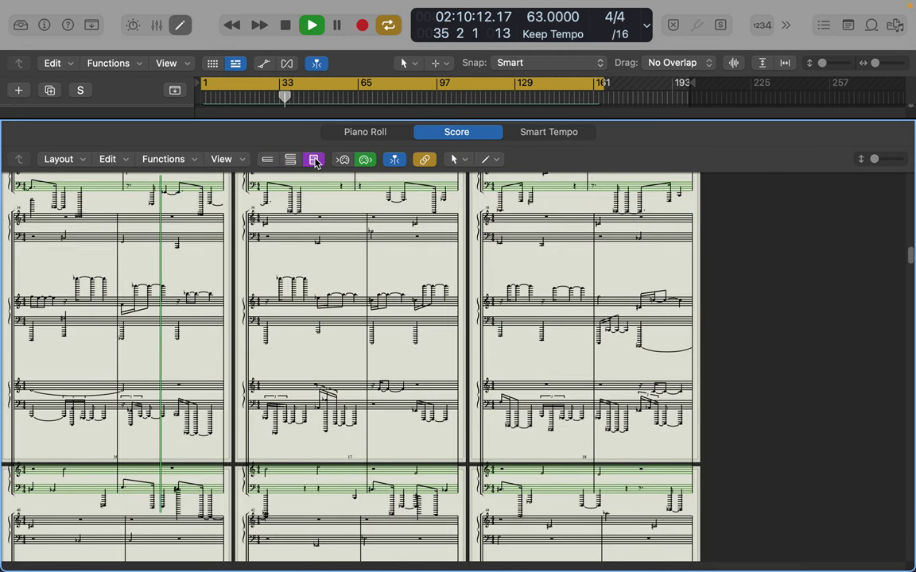
click(268, 160)
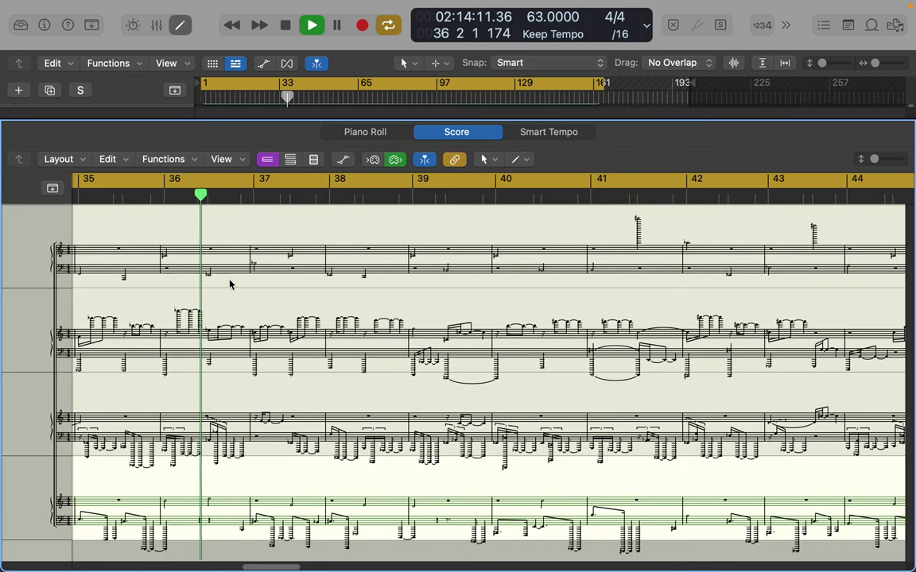